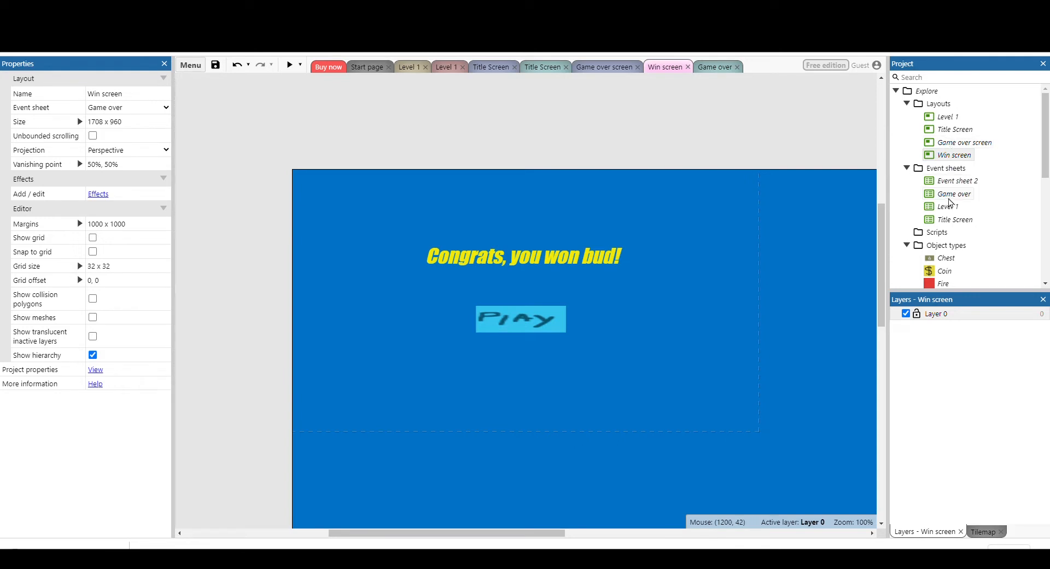
# Review the Game over event sheet, the chest in the Level 1 layout, and the Level 1 events leading to the end screens.
pyautogui.doubleClick(950, 196)
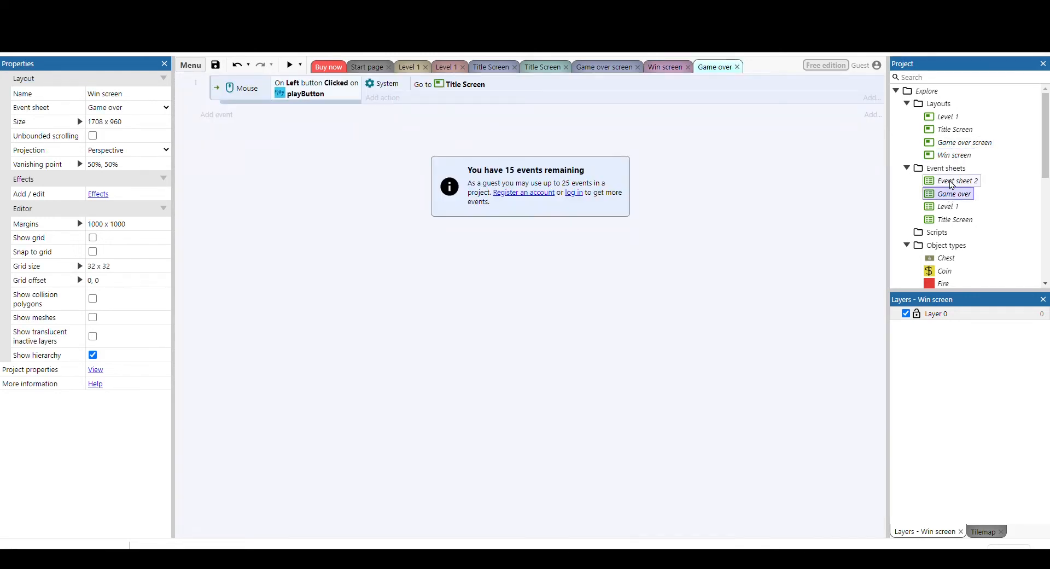
pyautogui.doubleClick(948, 116)
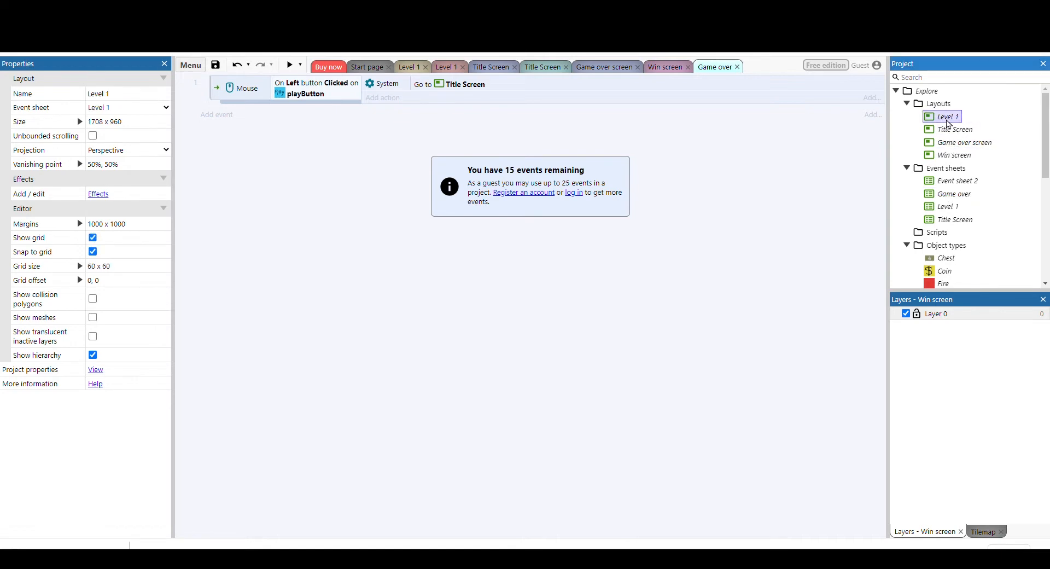
pyautogui.click(424, 276)
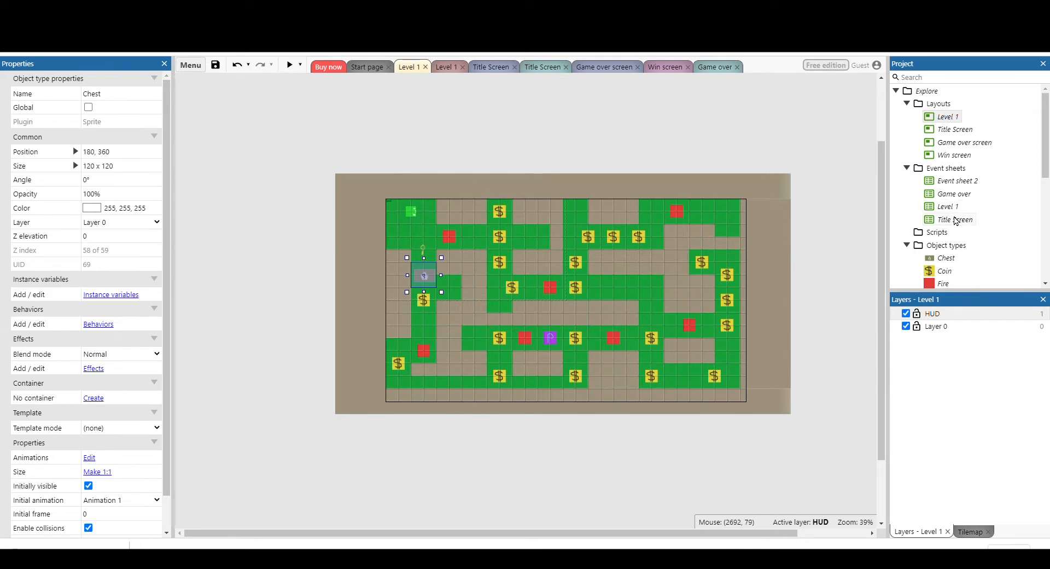
pyautogui.doubleClick(948, 206)
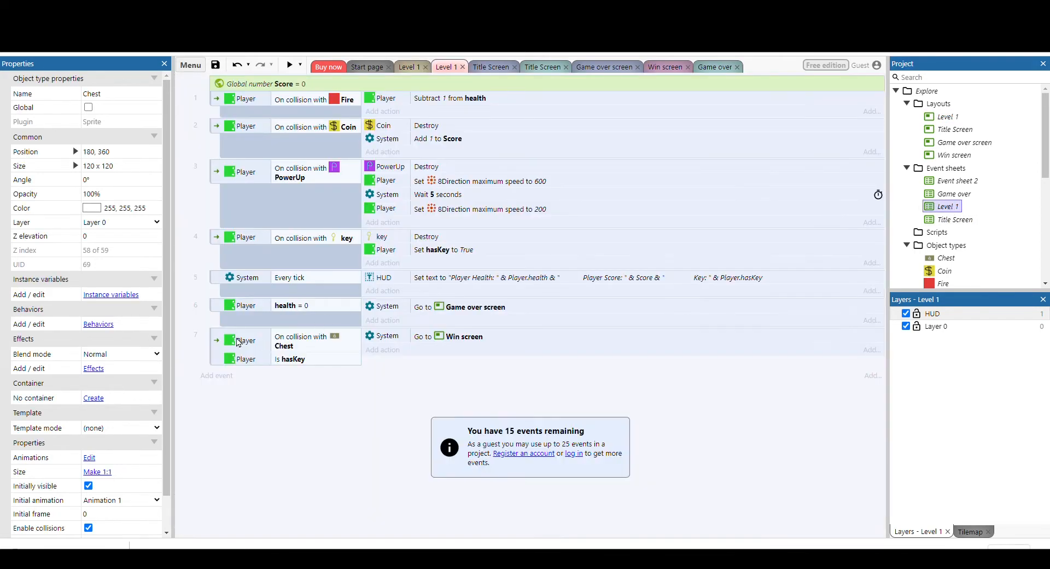
pyautogui.click(217, 347)
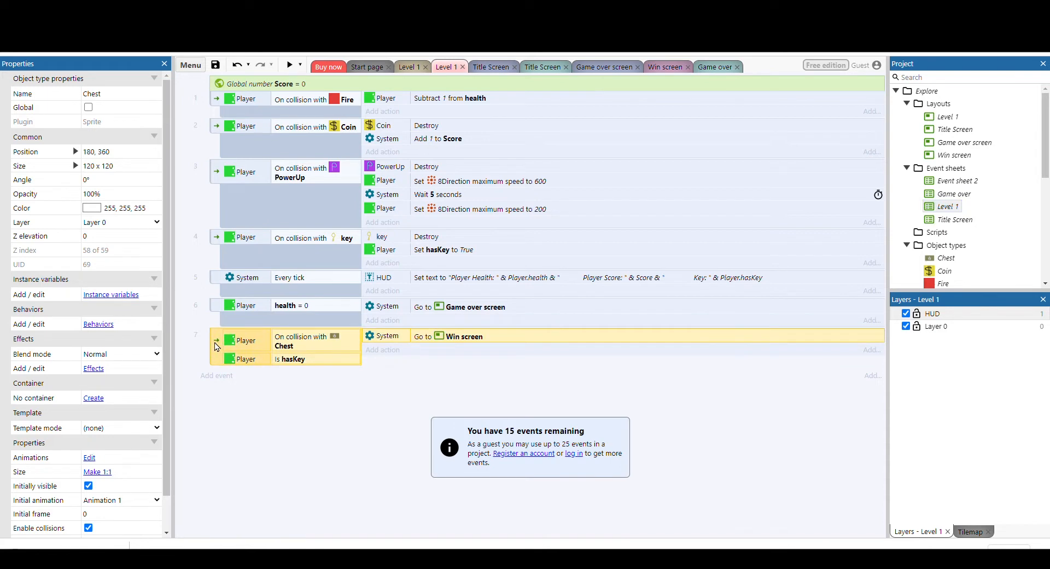
pyautogui.click(216, 310)
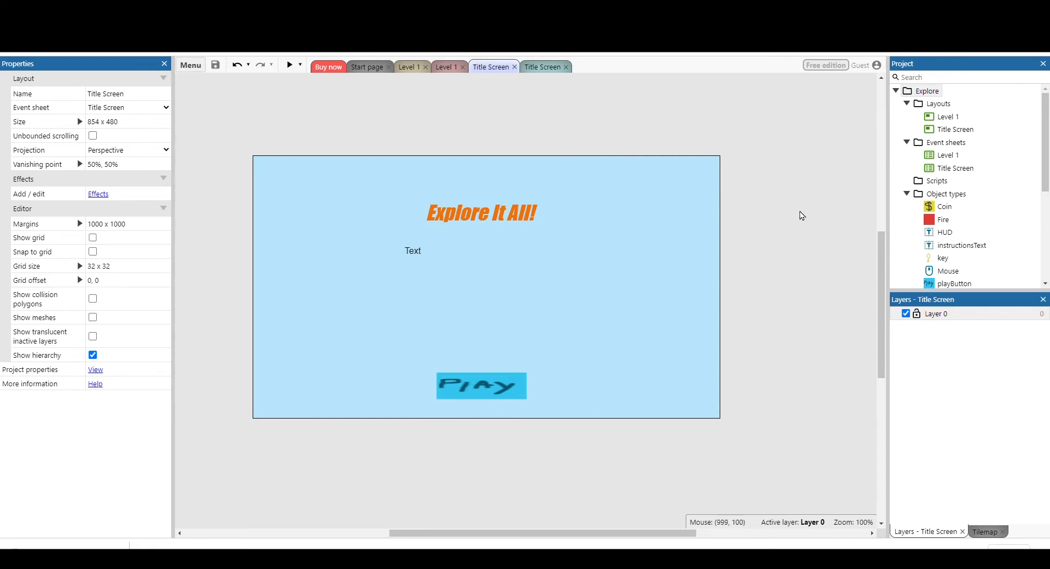
# Add a new layout with its own event sheet and name the layout "Game over screen".
pyautogui.click(938, 106)
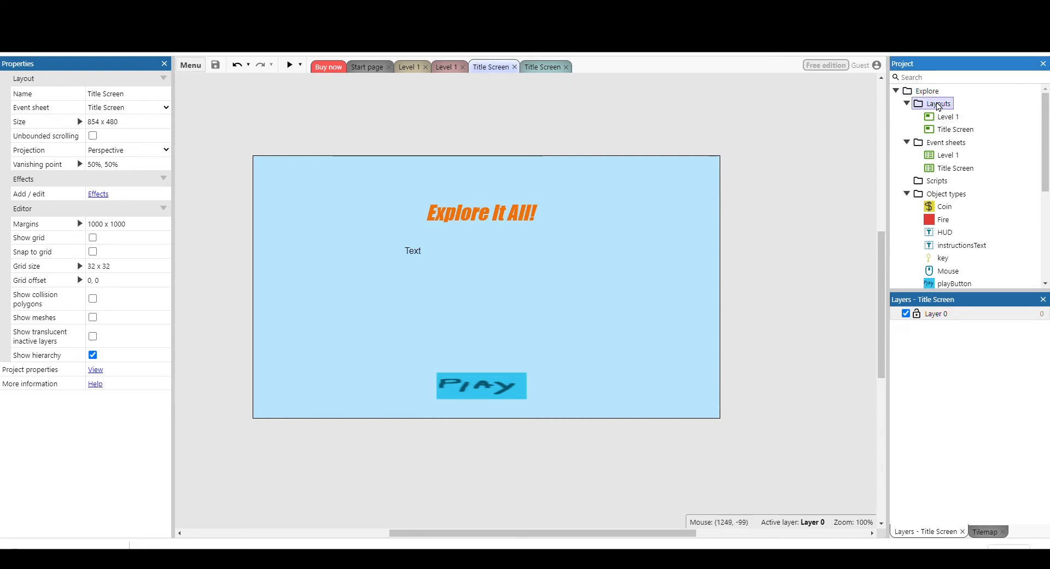
pyautogui.rightClick(939, 105)
pyautogui.click(968, 112)
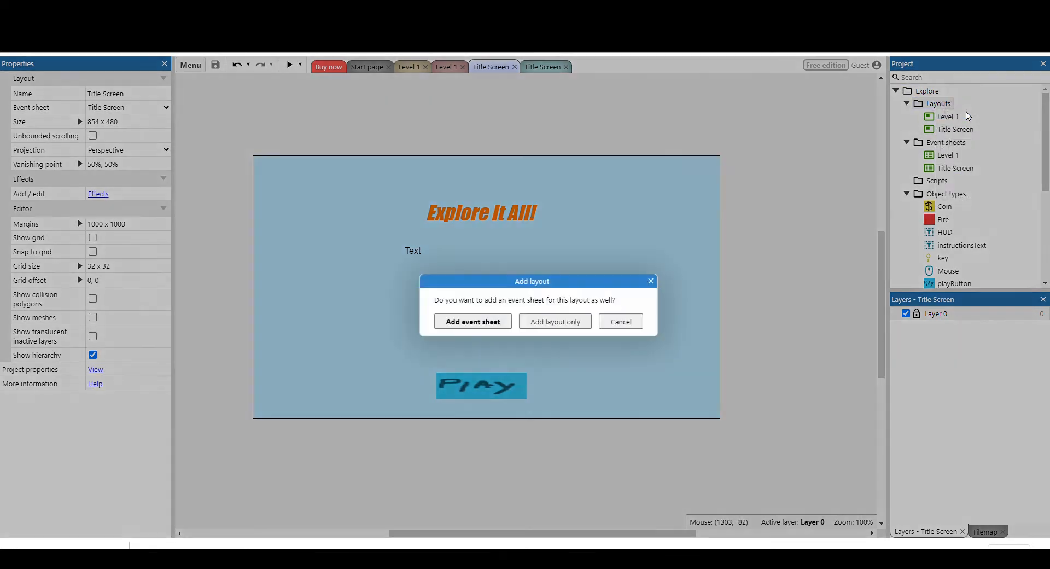
pyautogui.click(472, 327)
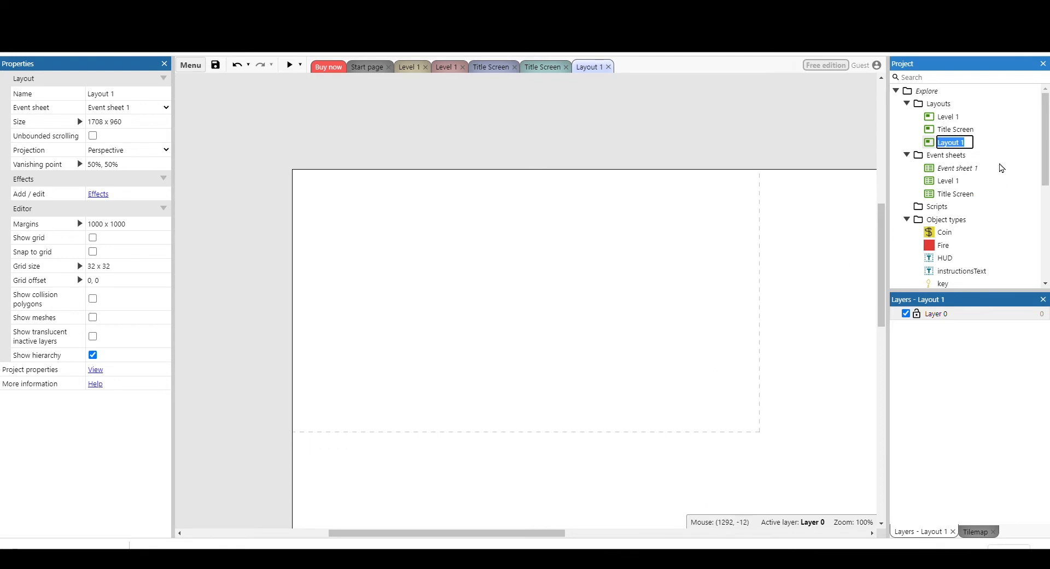
pyautogui.write('Game over screen')
pyautogui.press('Return')
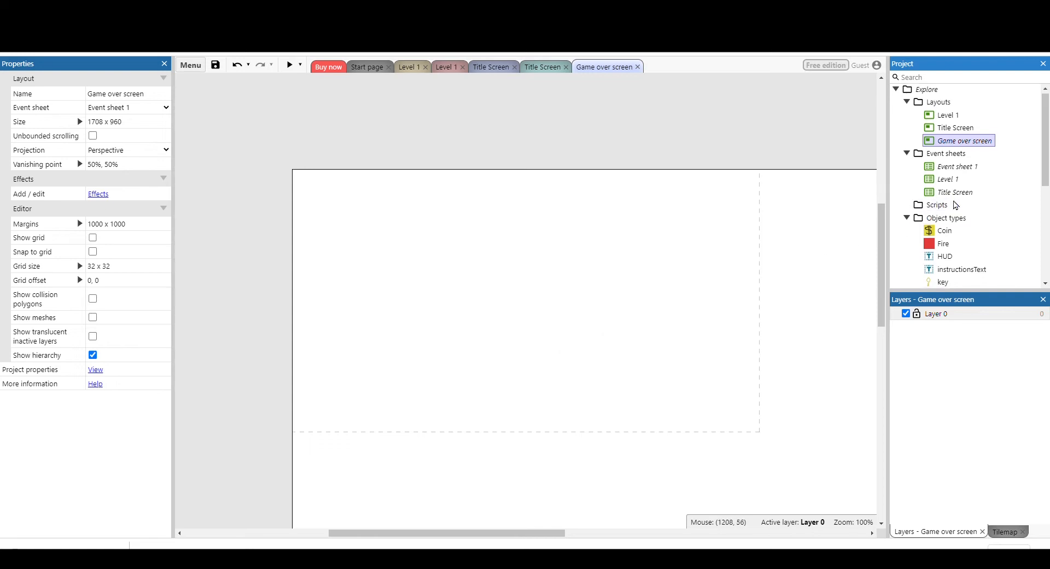
# Place the TitleText object at about 424, 150 on the Game over screen layout and set its text to "Game over, you lost bud!".
pyautogui.scroll(-1, 954, 208)
pyautogui.scroll(-1, 954, 208)
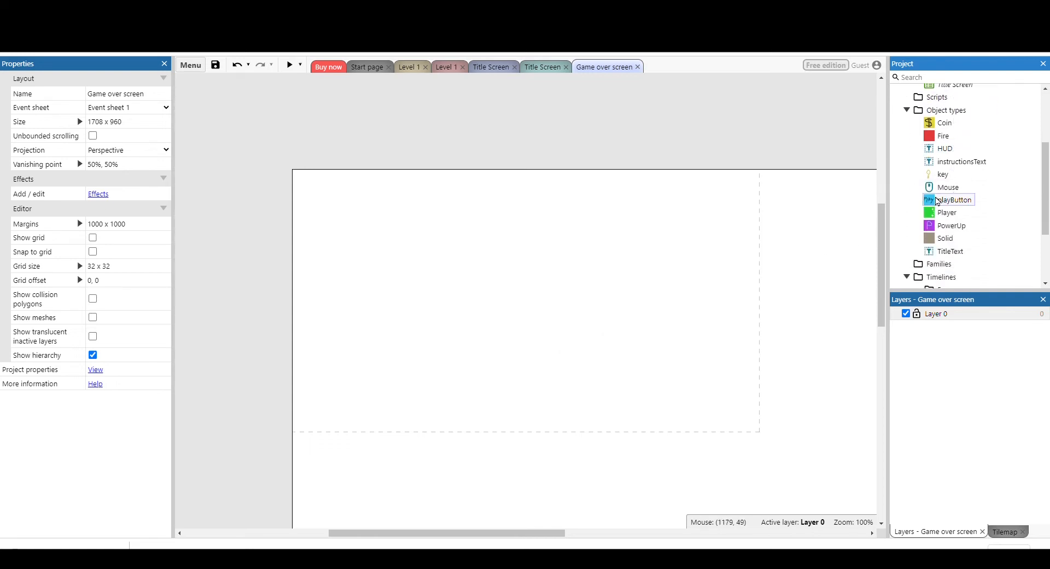
pyautogui.click(952, 253)
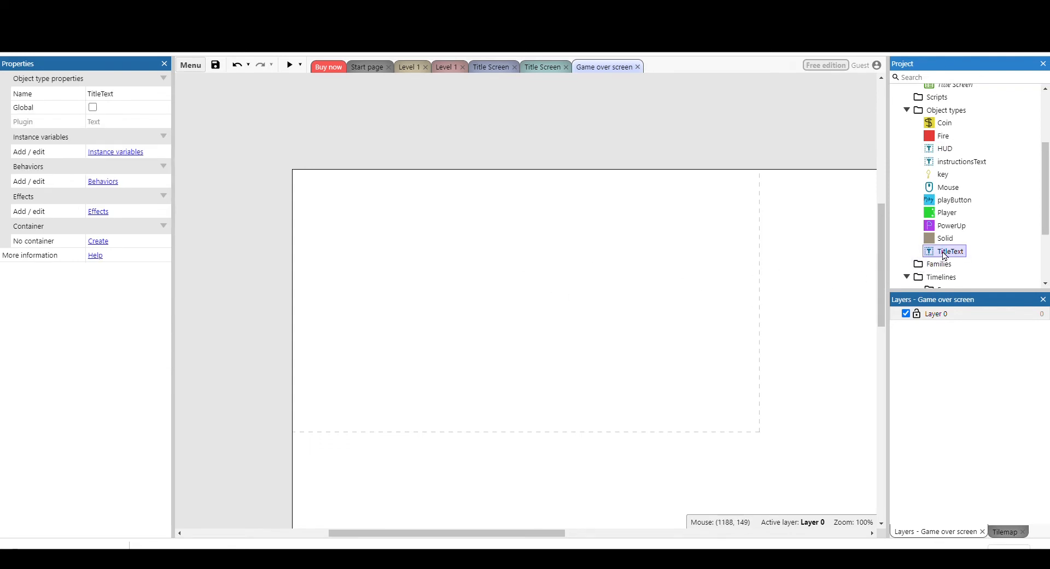
pyautogui.moveTo(956, 256); pyautogui.dragTo(553, 255)
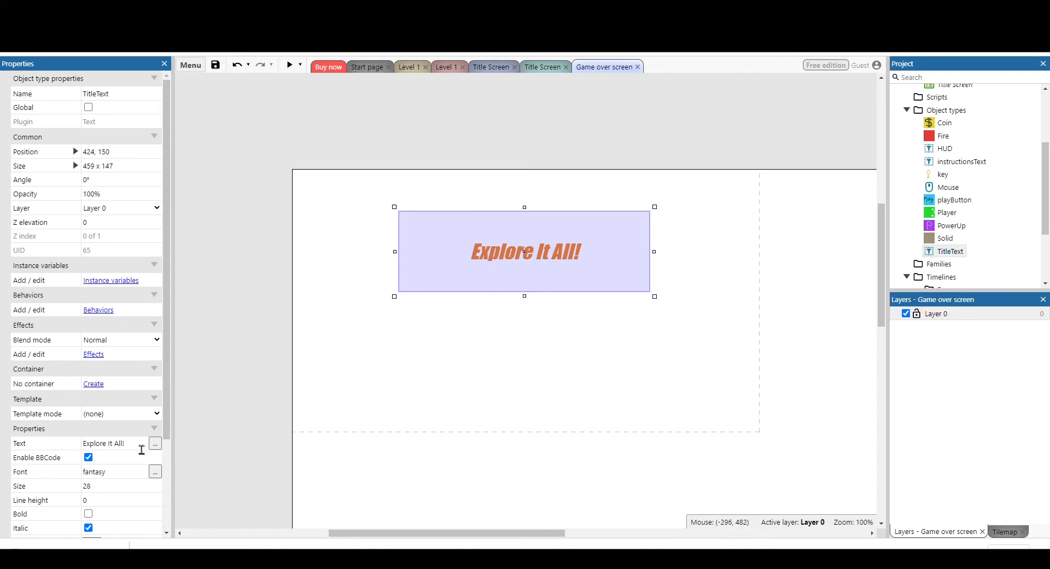
pyautogui.click(141, 446)
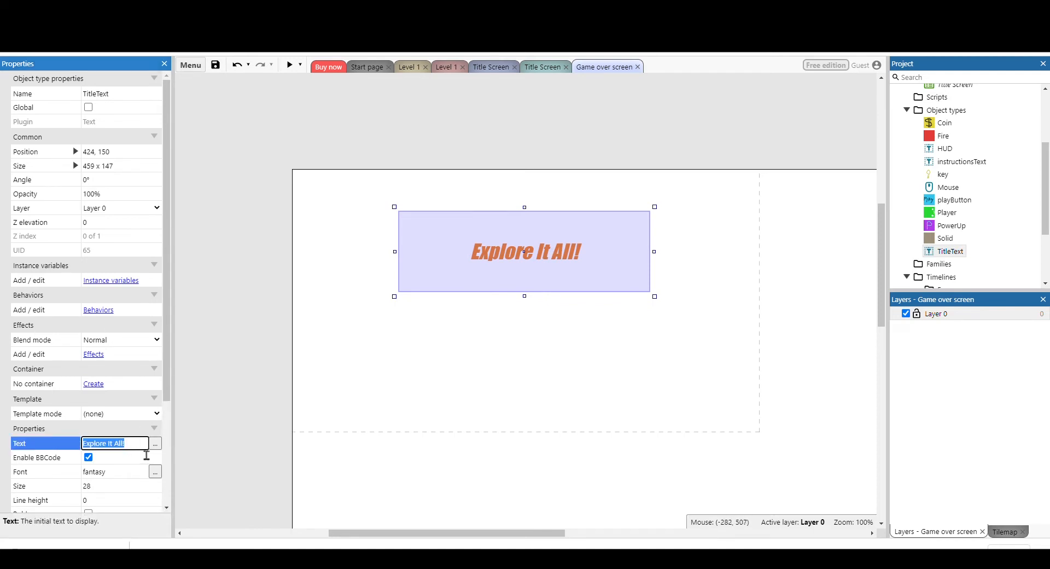
pyautogui.write('Ga')
pyautogui.write('me over, you lost bud!')
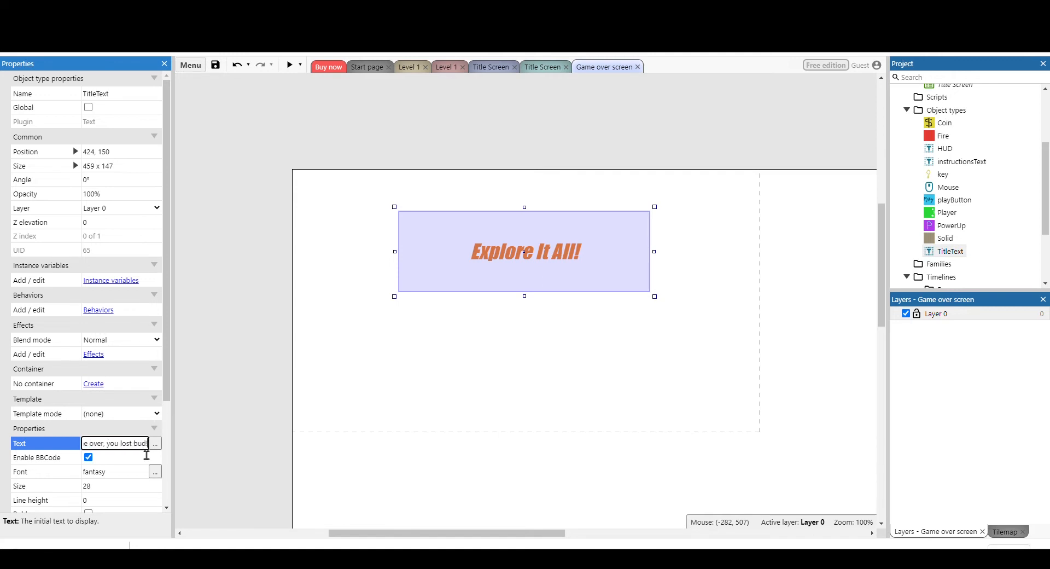
pyautogui.click(615, 392)
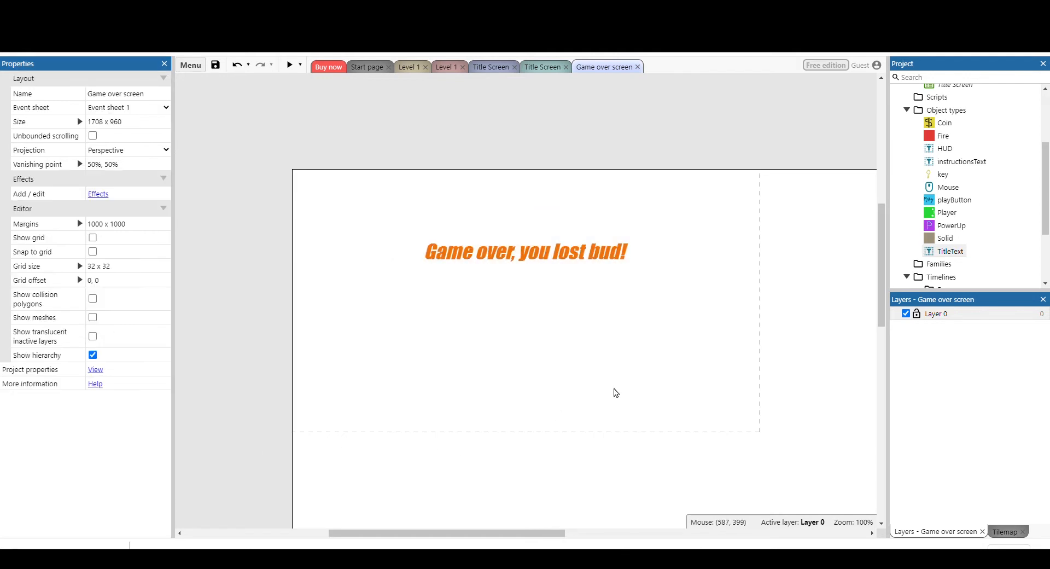
# Change the text color of the "Game over, you lost bud!" title to red.
pyautogui.click(573, 250)
pyautogui.scroll(-2, 151, 485)
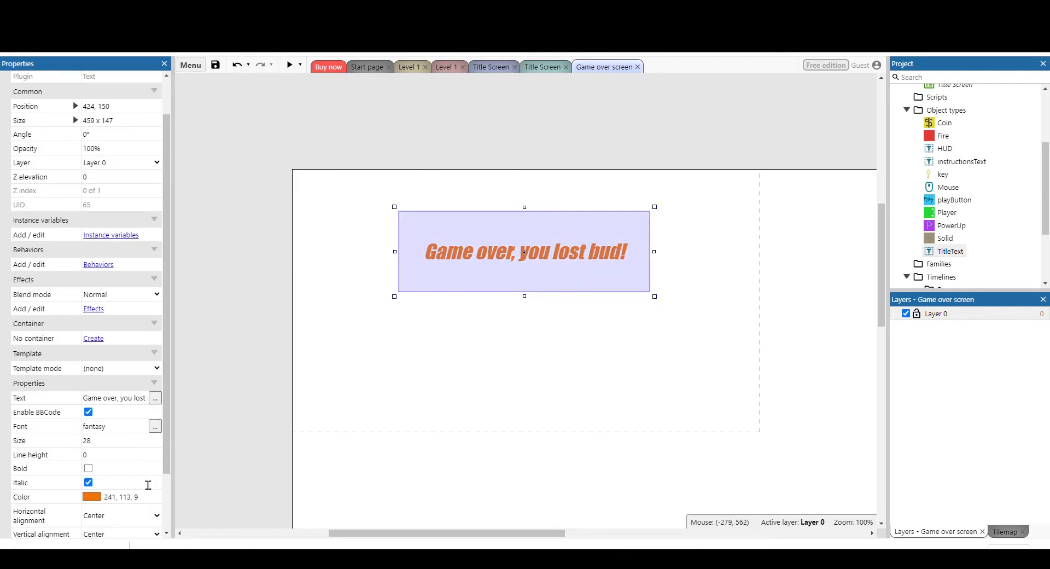
pyautogui.click(88, 438)
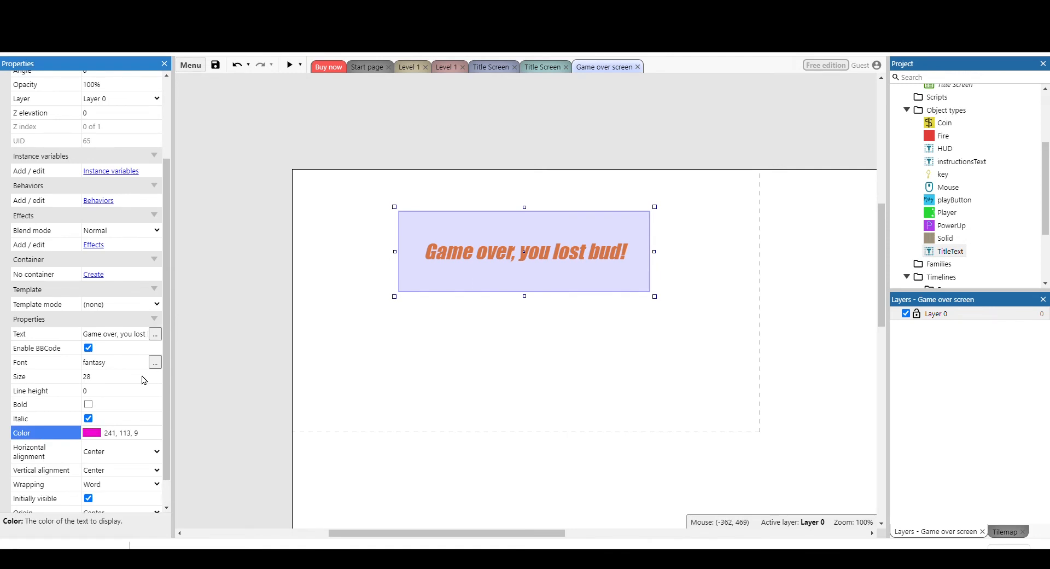
pyautogui.click(567, 361)
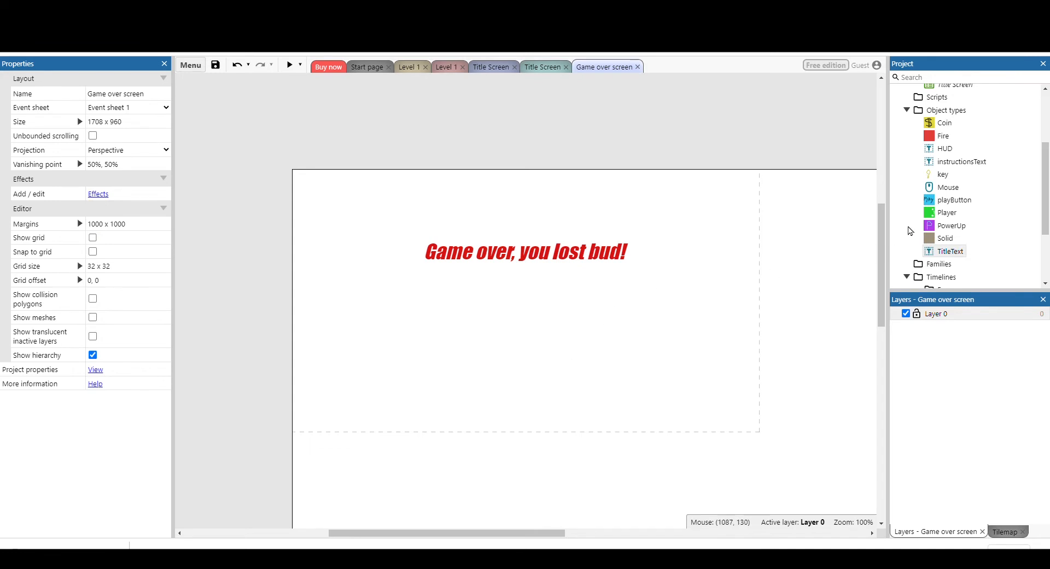
# Place the playButton sprite below the game over title, at about 422, 280.
pyautogui.click(966, 200)
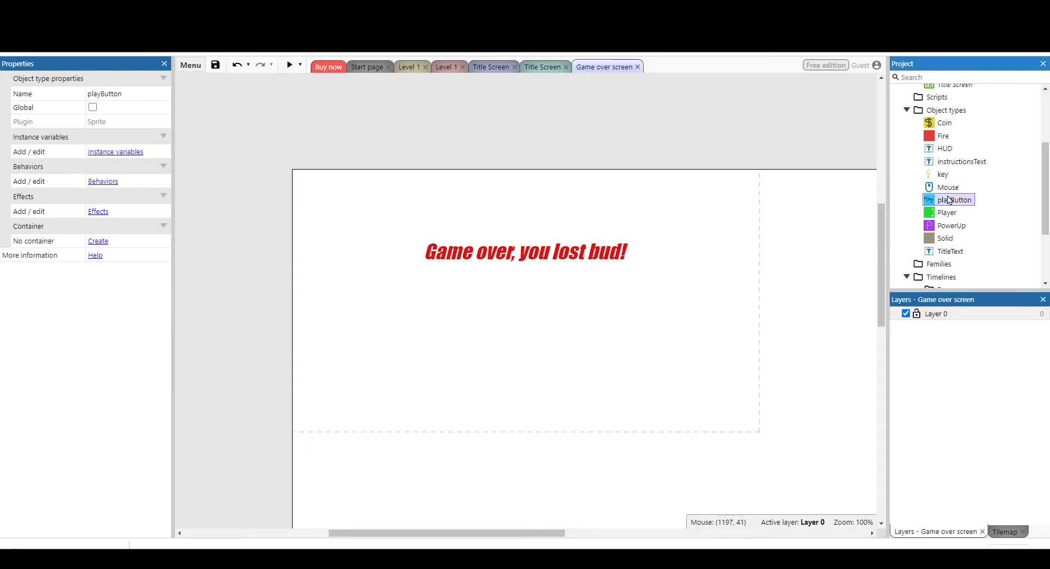
pyautogui.moveTo(953, 202); pyautogui.dragTo(546, 316)
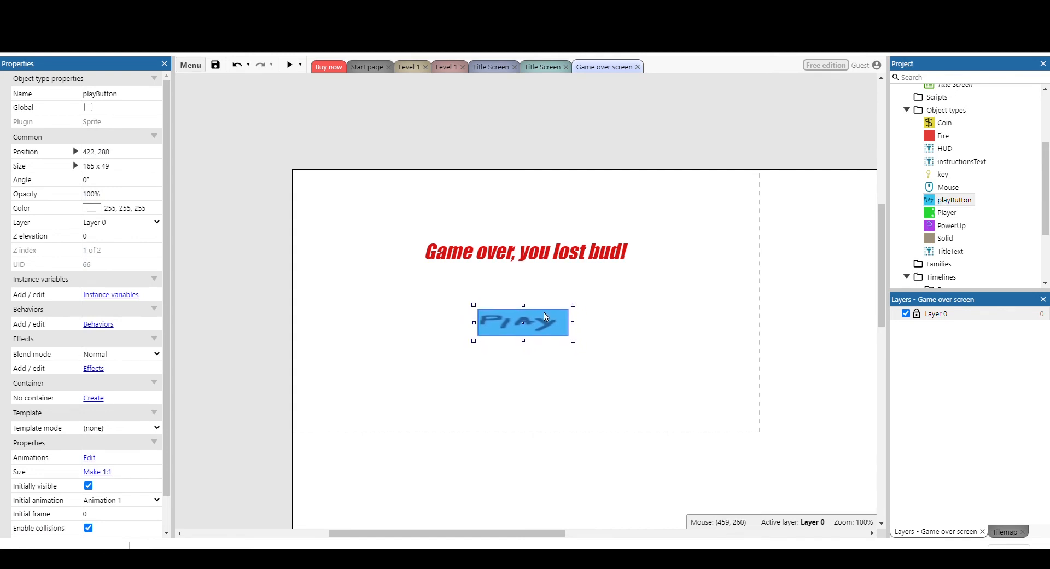
pyautogui.click(544, 382)
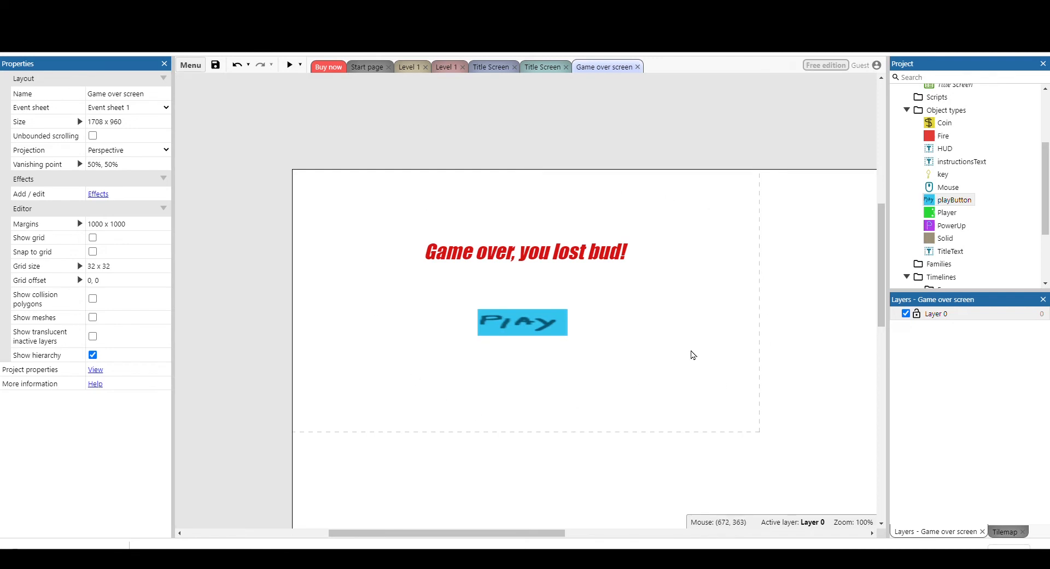
# Set the background color of Layer 0 in the Game over screen layout to black.
pyautogui.click(934, 314)
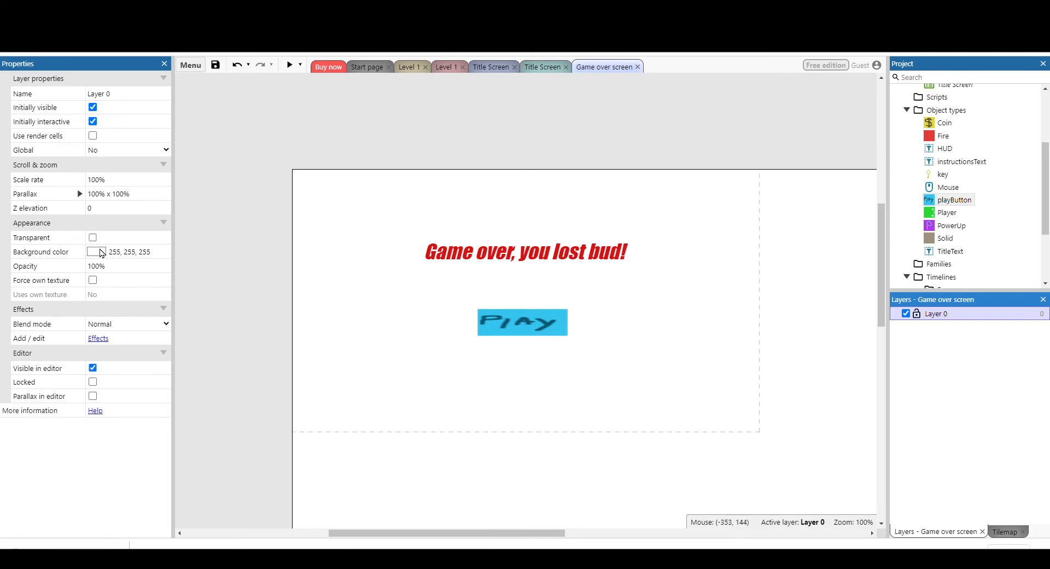
pyautogui.click(102, 253)
pyautogui.moveTo(145, 286); pyautogui.dragTo(218, 342)
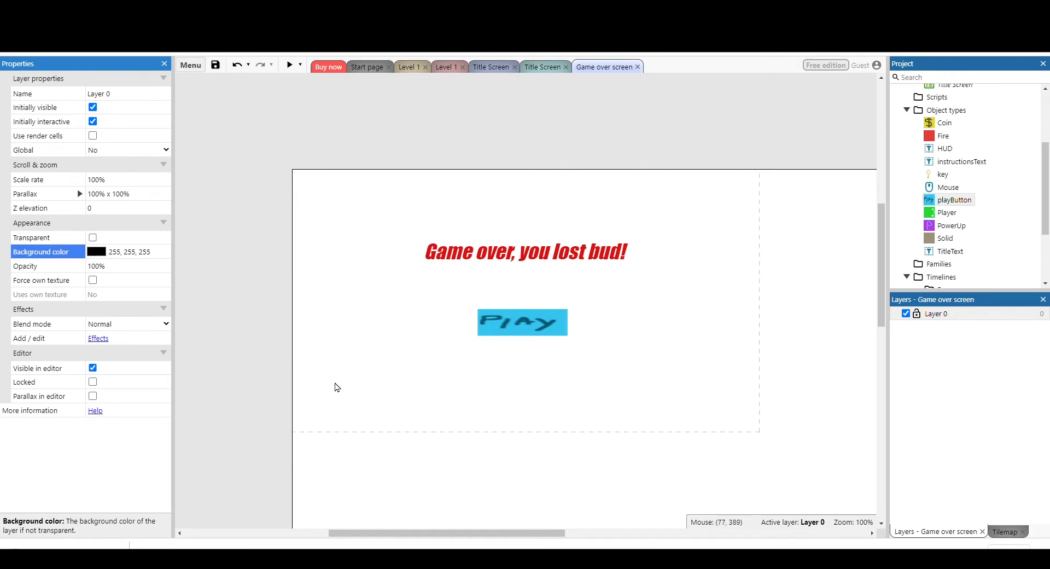
pyautogui.click(335, 387)
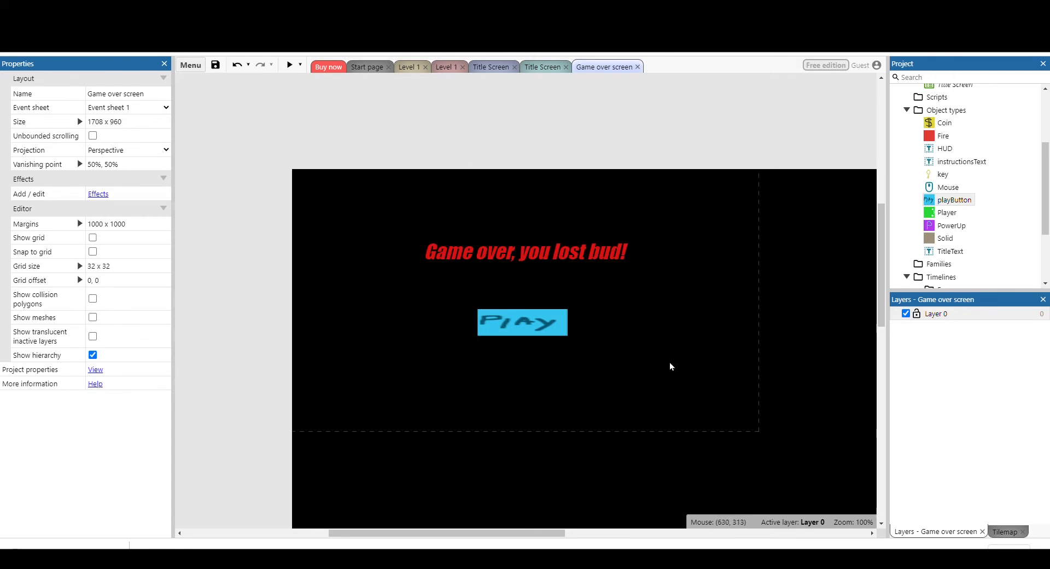
# Add another layout with its own event sheet and name the layout "Win screen".
pyautogui.scroll(3, 933, 253)
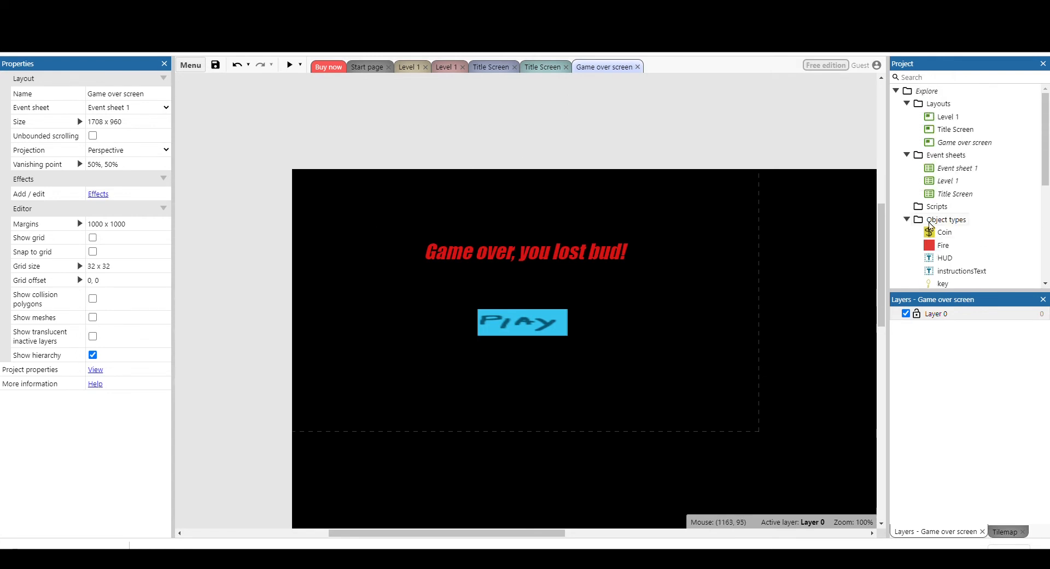
pyautogui.rightClick(934, 106)
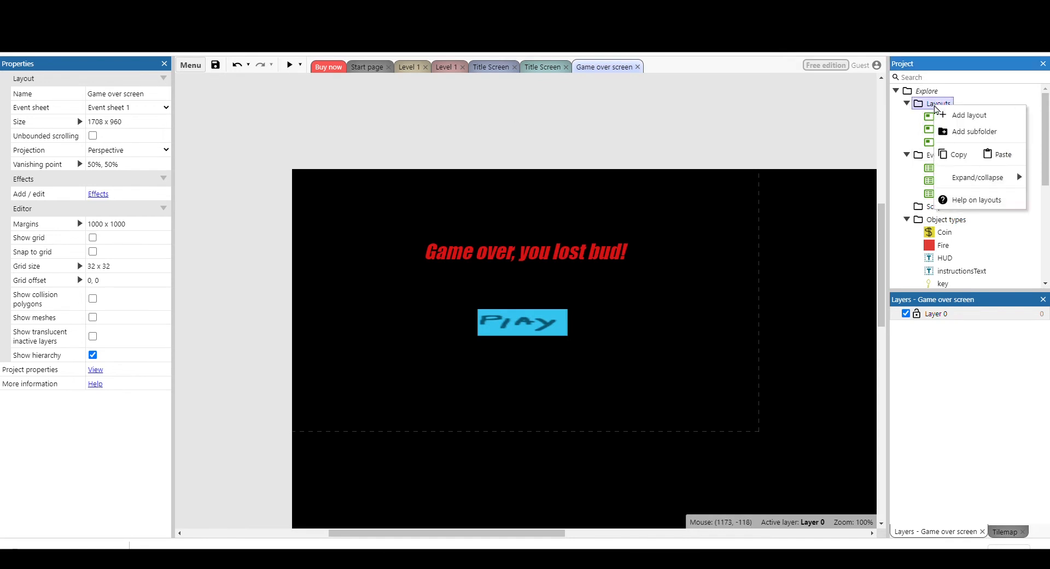
pyautogui.click(969, 115)
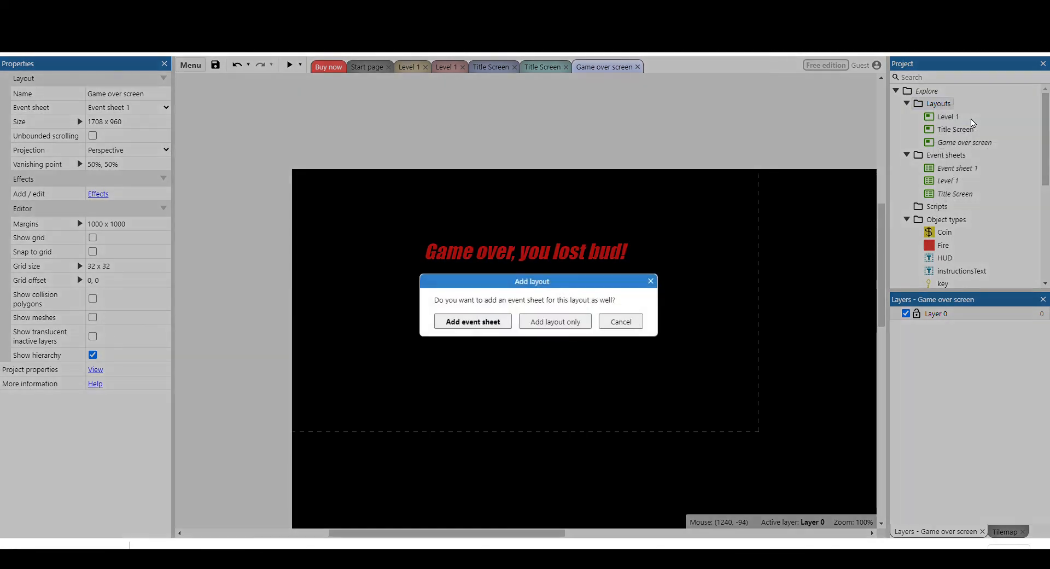
pyautogui.click(473, 322)
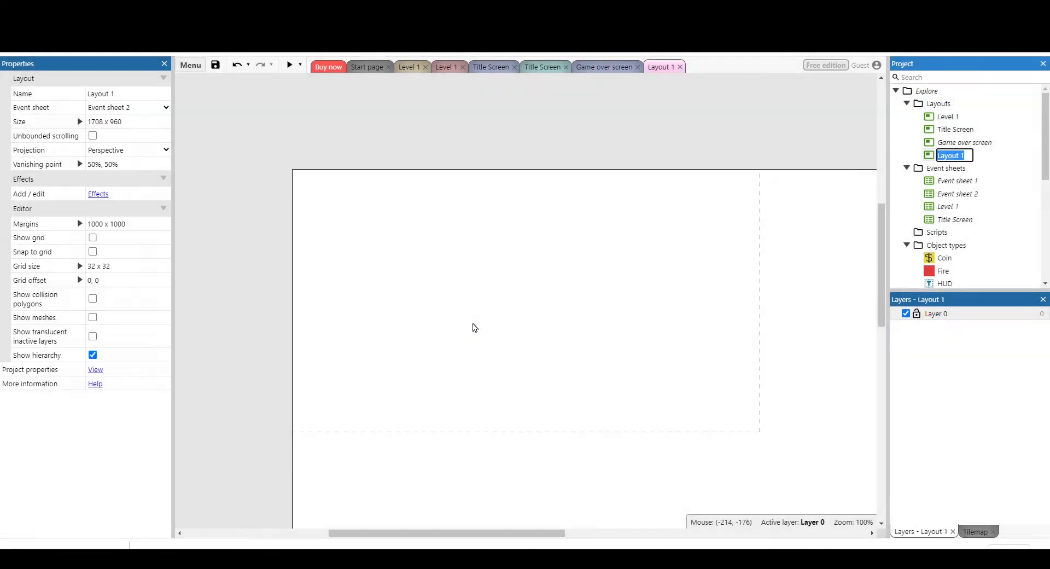
pyautogui.write('Win screen')
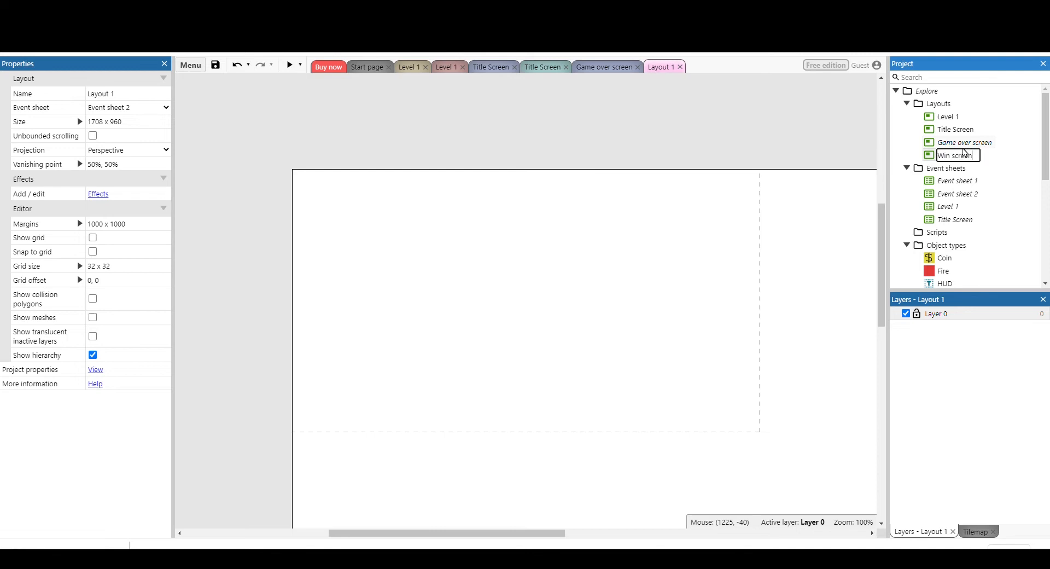
pyautogui.press('Return')
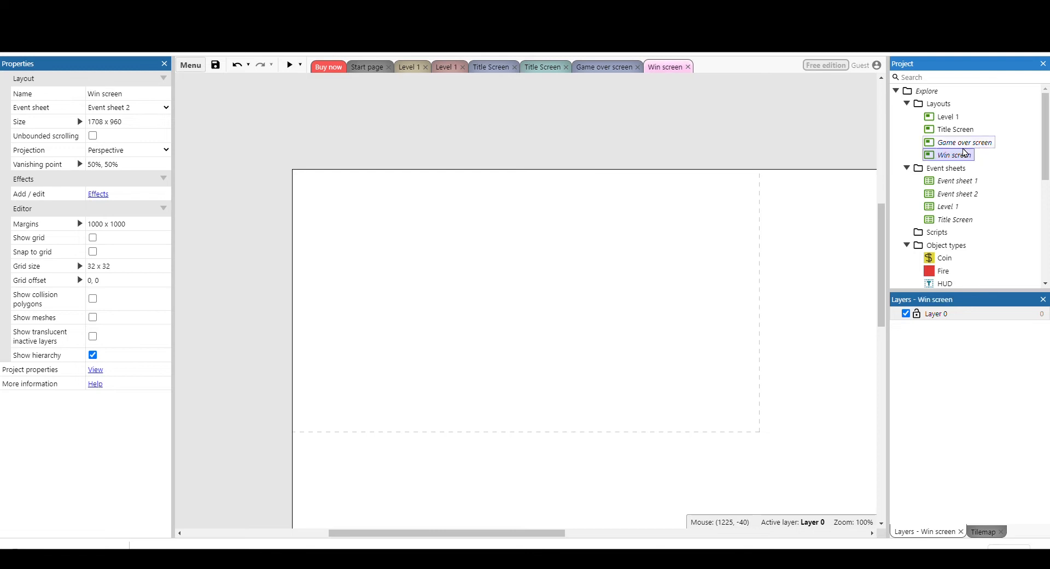
pyautogui.click(700, 274)
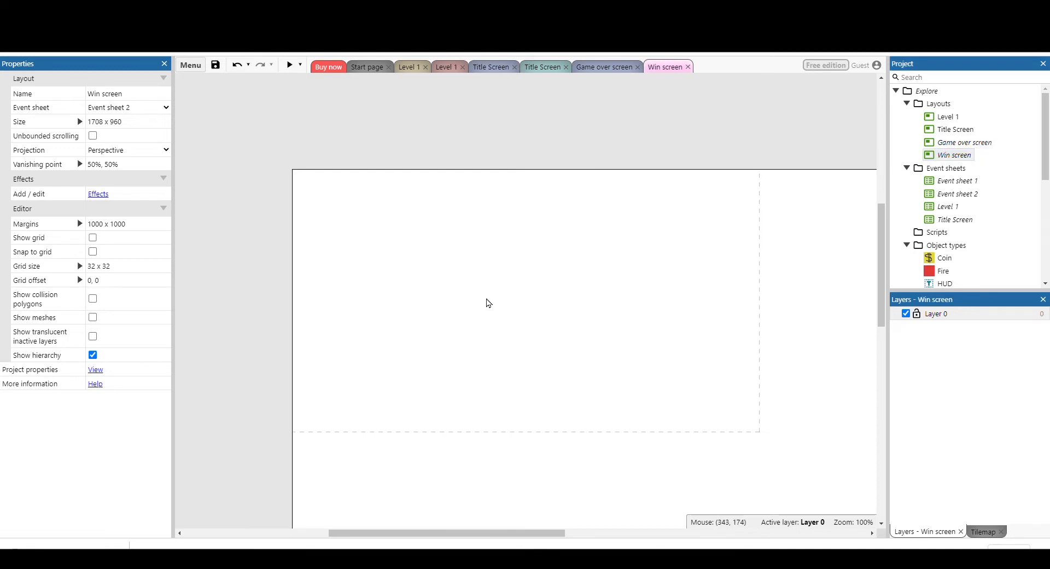
# Place TitleText at about 420, 158 on the Win screen layout and playButton below it at about 419, 274.
pyautogui.scroll(-5, 962, 199)
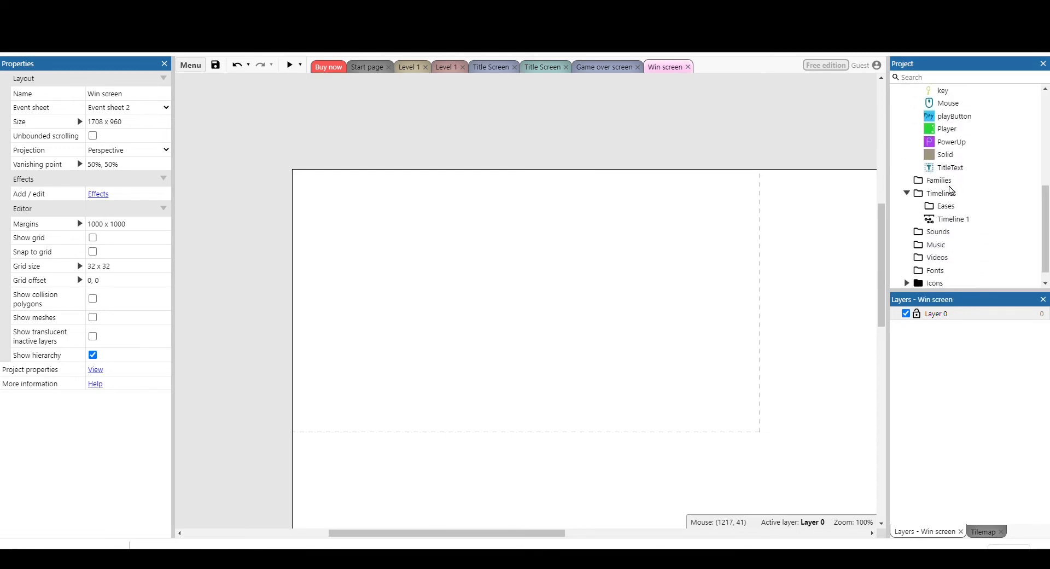
pyautogui.click(949, 168)
pyautogui.moveTo(949, 168); pyautogui.dragTo(544, 250)
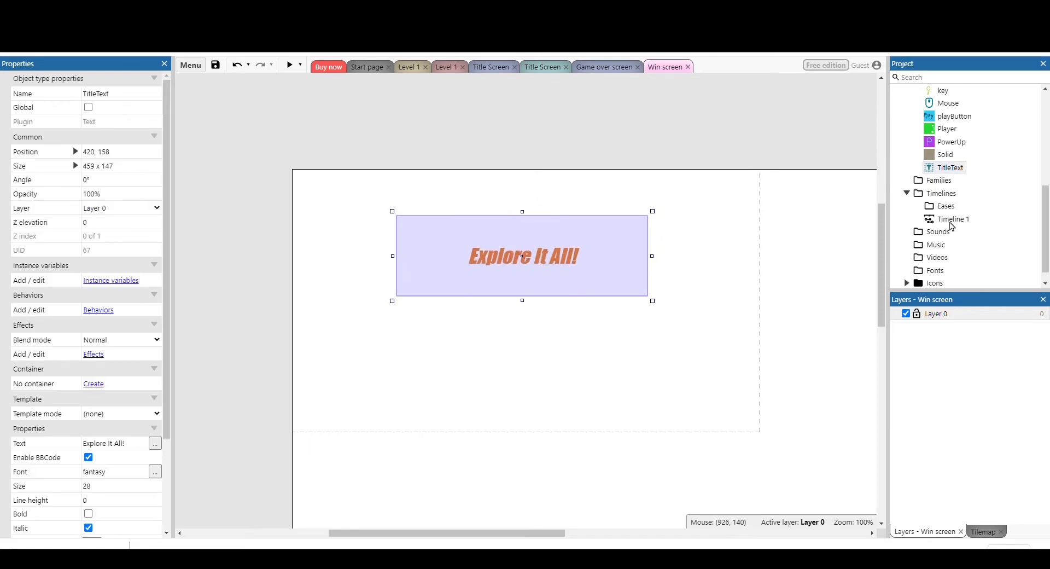
pyautogui.moveTo(952, 116); pyautogui.dragTo(539, 323)
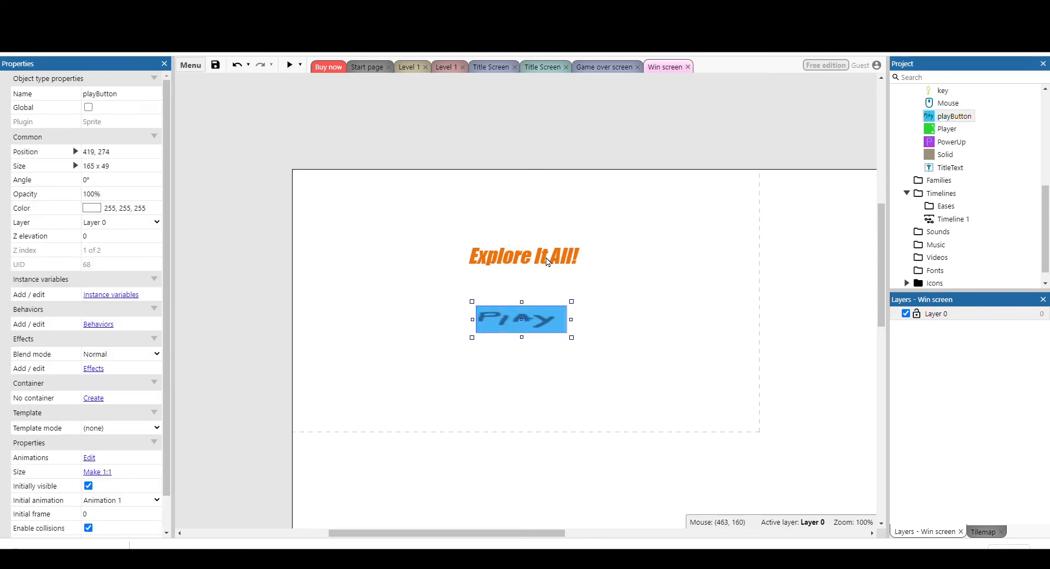
# Change the title text on the Win screen layout to "Congrats, you won bud!".
pyautogui.click(546, 259)
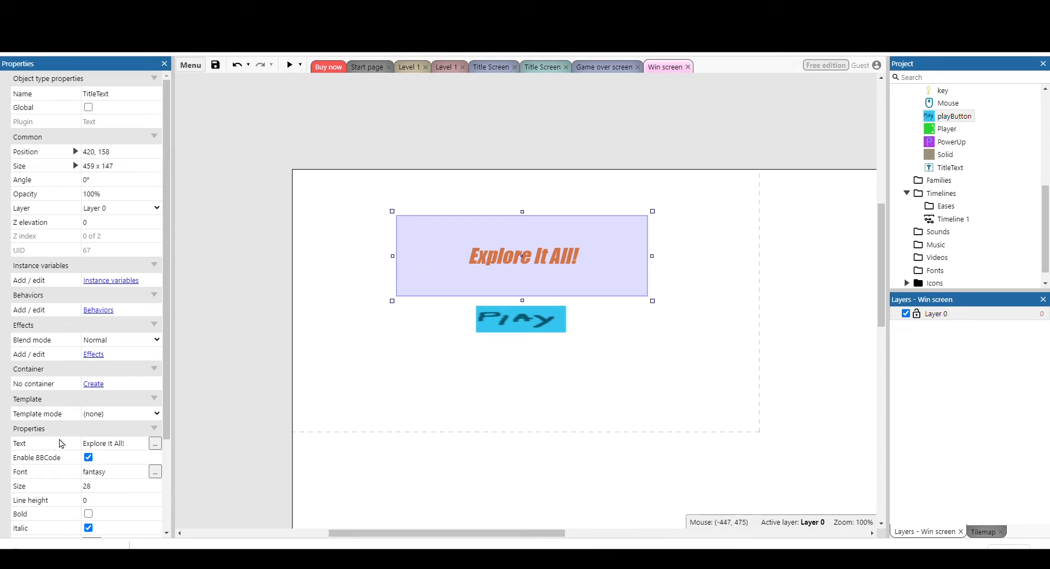
pyautogui.click(143, 447)
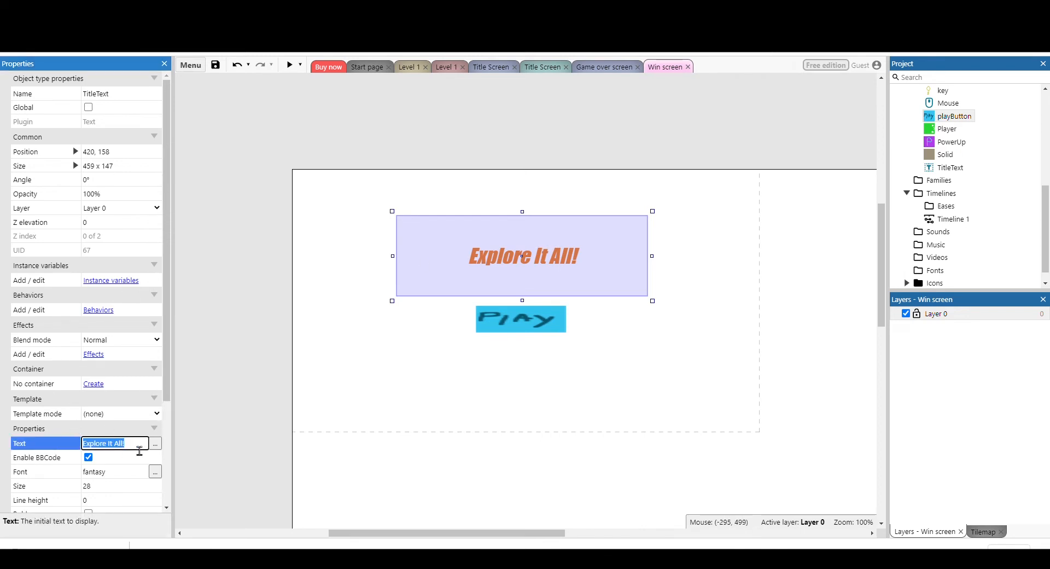
pyautogui.write('COngr')
pyautogui.write('ats, you won bud!')
pyautogui.click(500, 426)
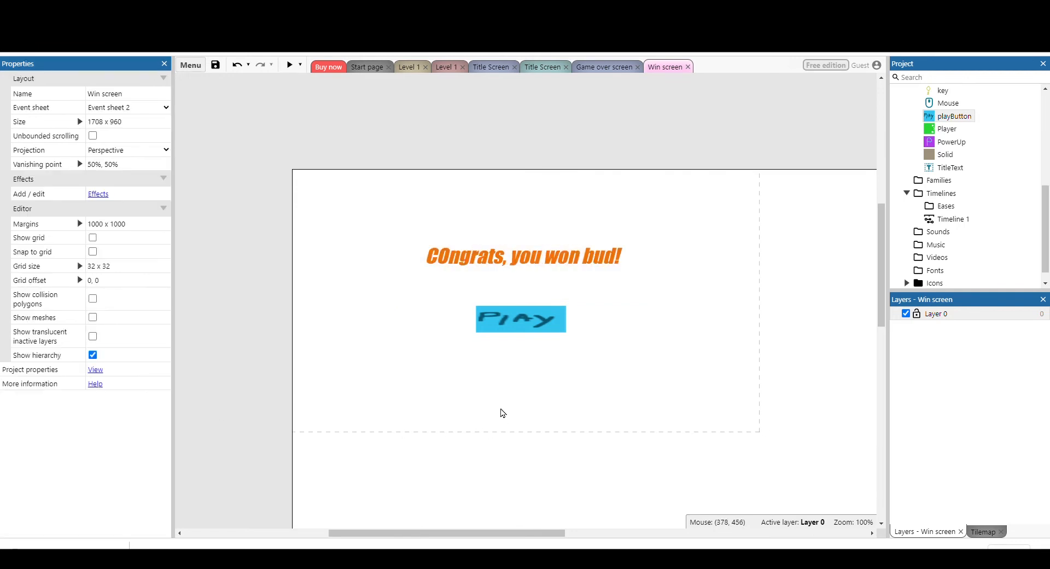
pyautogui.click(460, 263)
pyautogui.click(101, 447)
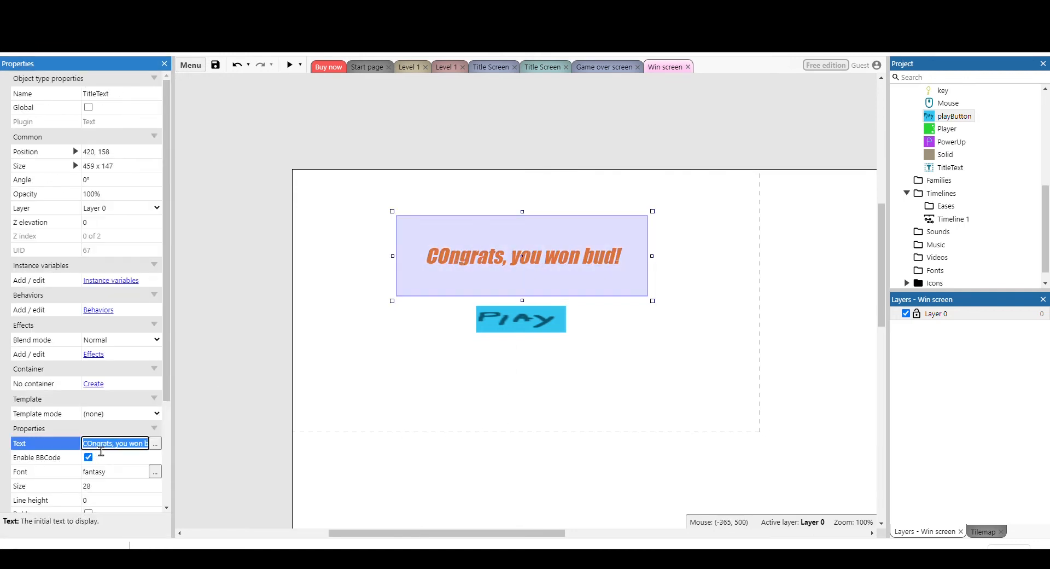
pyautogui.press('Left')
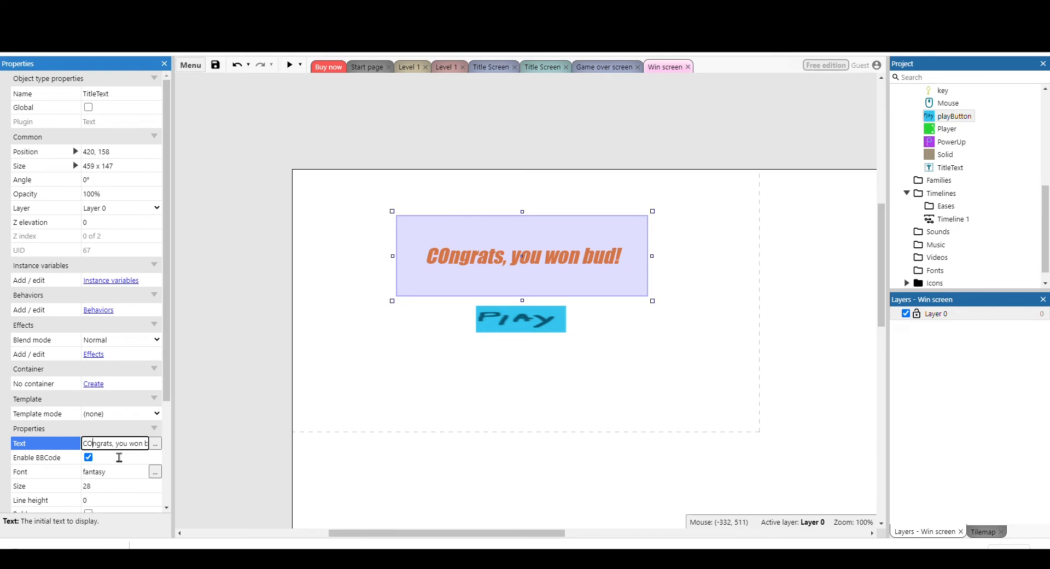
pyautogui.press('BackSpace')
pyautogui.write('o')
# Change the color of the win title text to yellow.
pyautogui.scroll(-3, 109, 451)
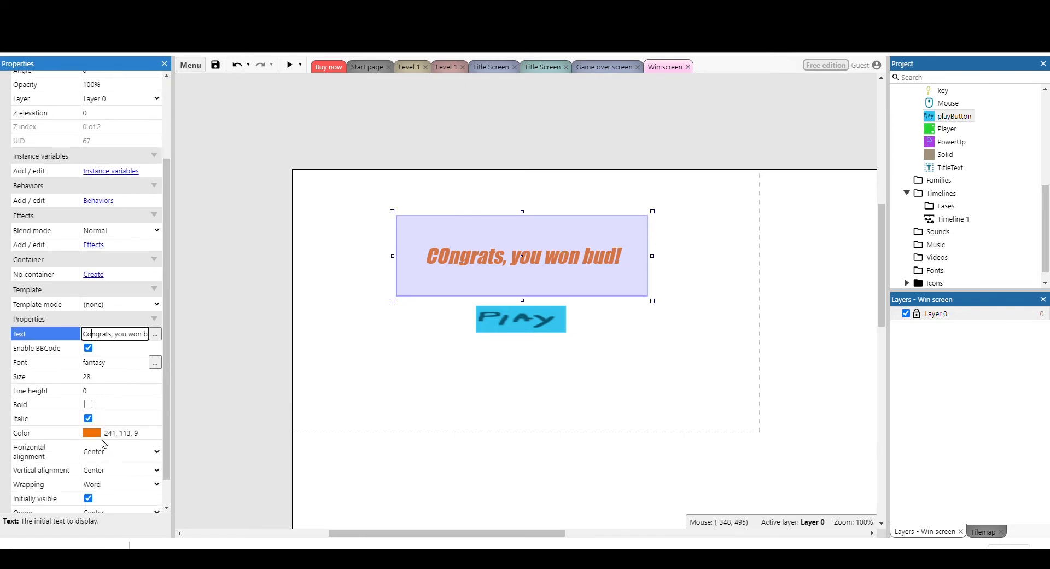
pyautogui.click(101, 435)
pyautogui.click(190, 377)
pyautogui.click(200, 300)
pyautogui.click(337, 349)
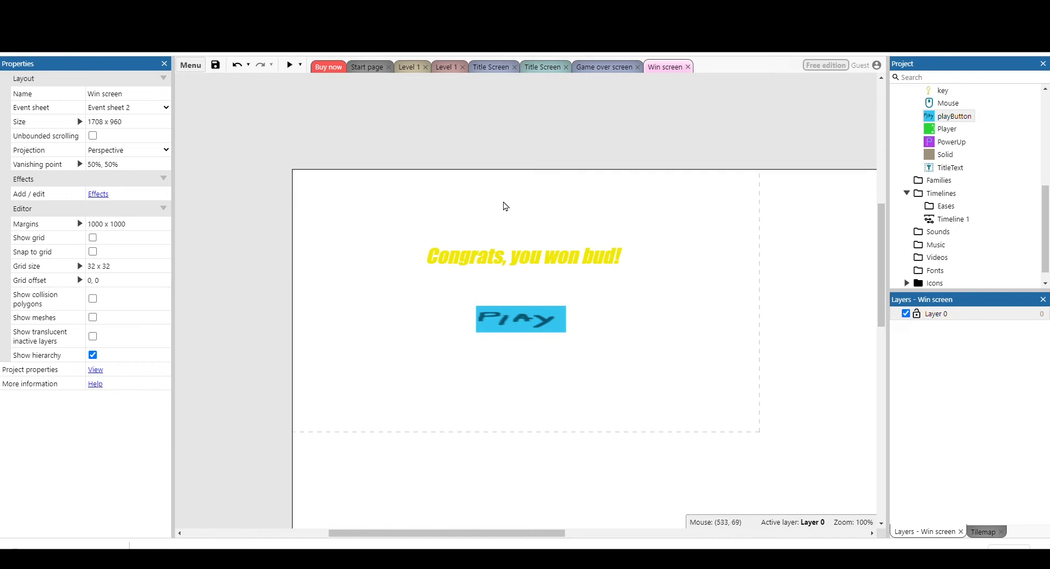
# Set the background color of Layer 0 in the Win screen layout to blue.
pyautogui.click(937, 314)
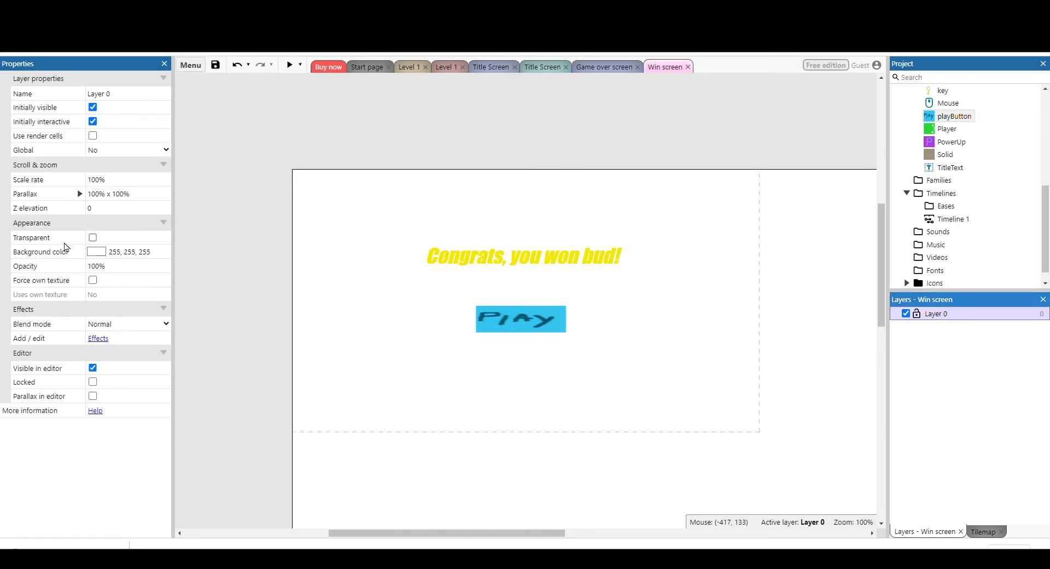
pyautogui.click(103, 252)
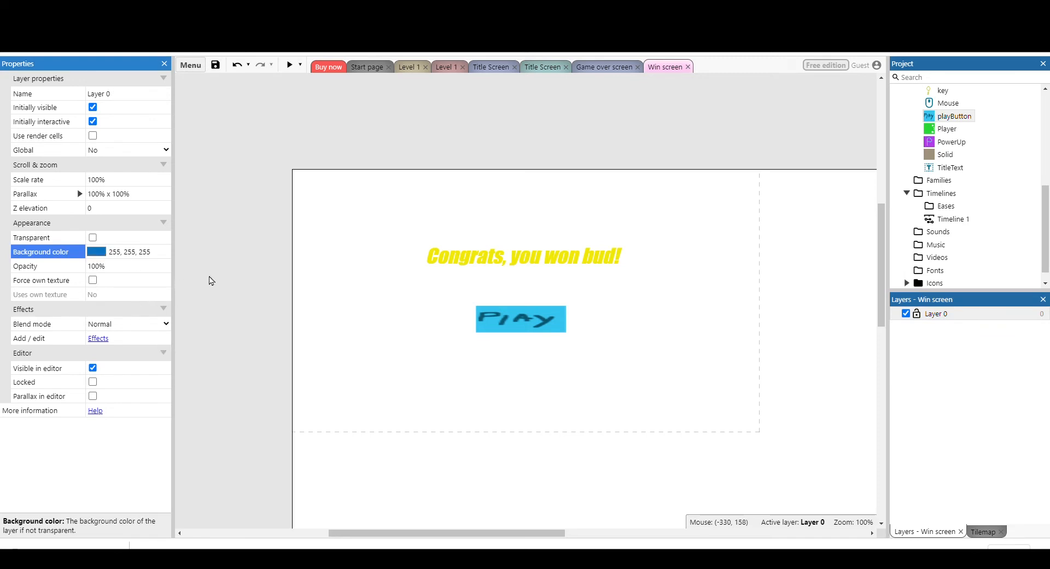
pyautogui.click(339, 313)
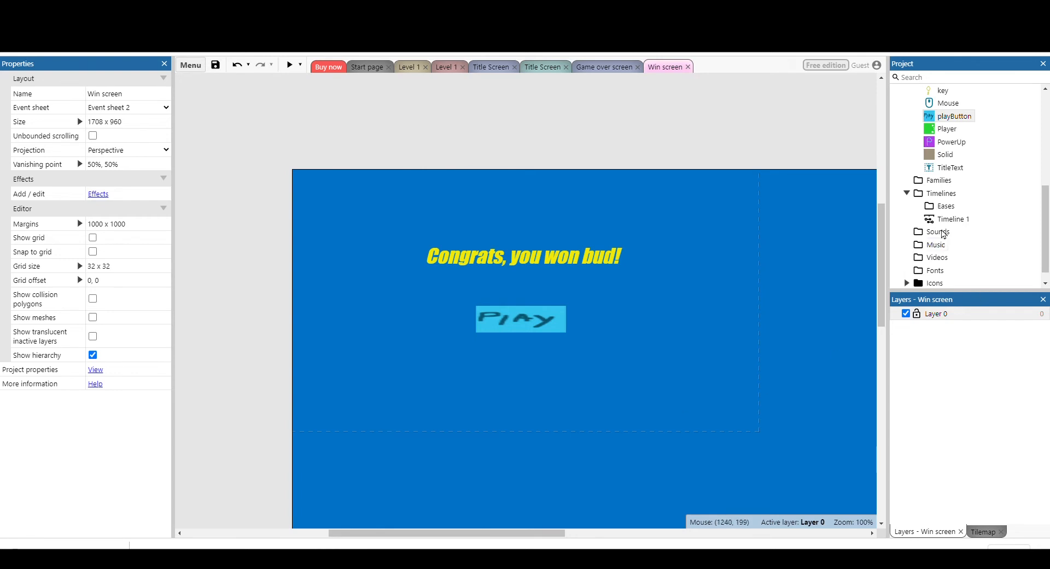
# In the Level 1 event sheet, add an event comparing the Player's health instance variable as equal to 0.
pyautogui.scroll(10, 940, 224)
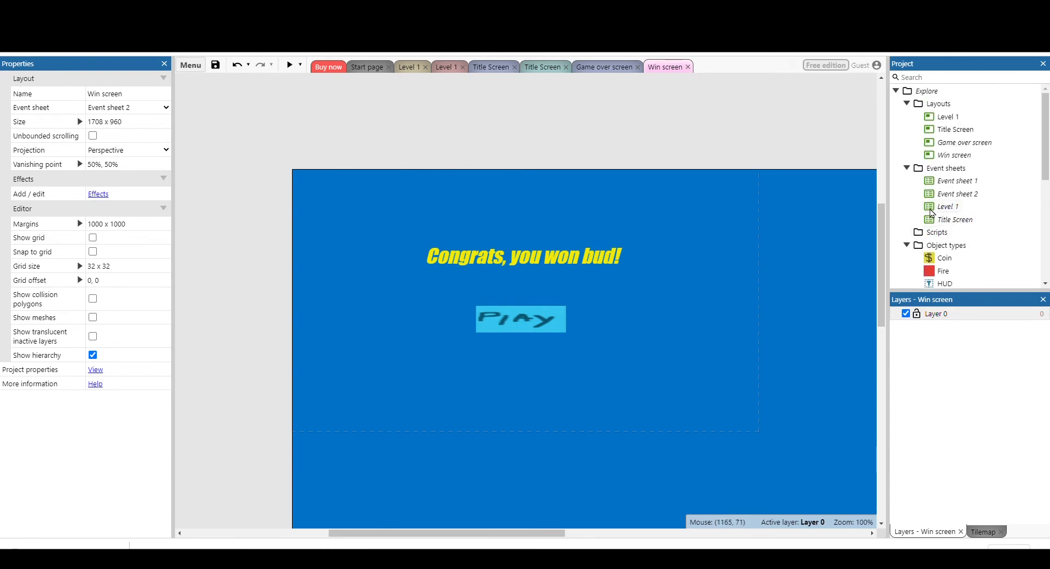
pyautogui.doubleClick(945, 117)
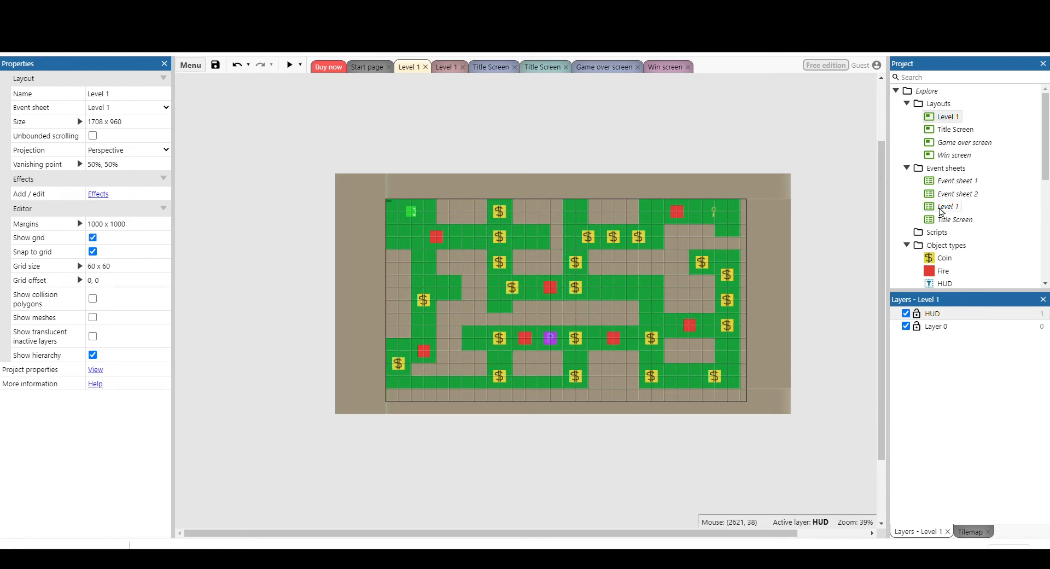
pyautogui.doubleClick(941, 208)
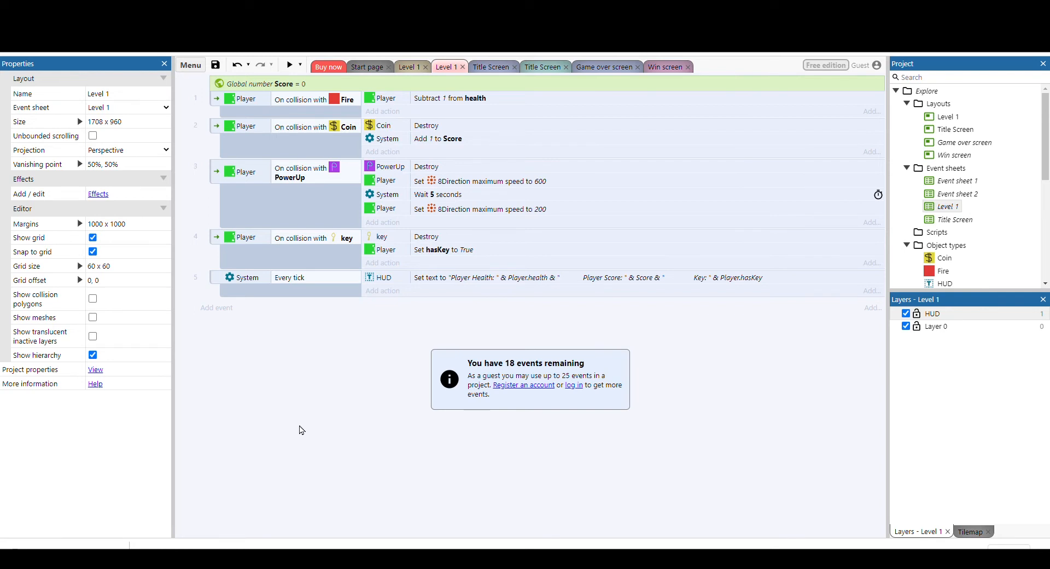
pyautogui.click(222, 308)
pyautogui.doubleClick(551, 276)
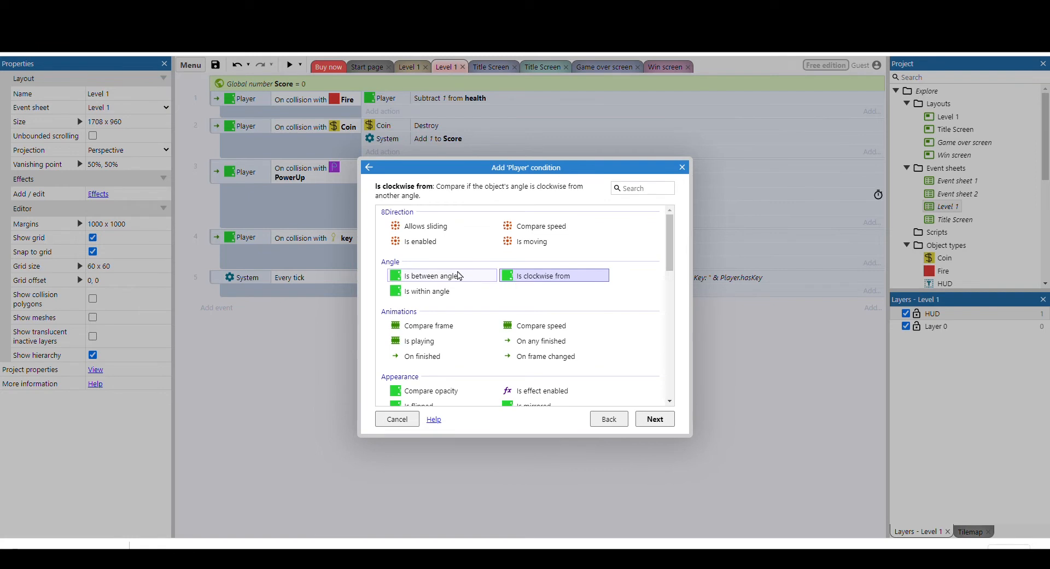
pyautogui.scroll(-3, 459, 277)
pyautogui.scroll(-3, 459, 278)
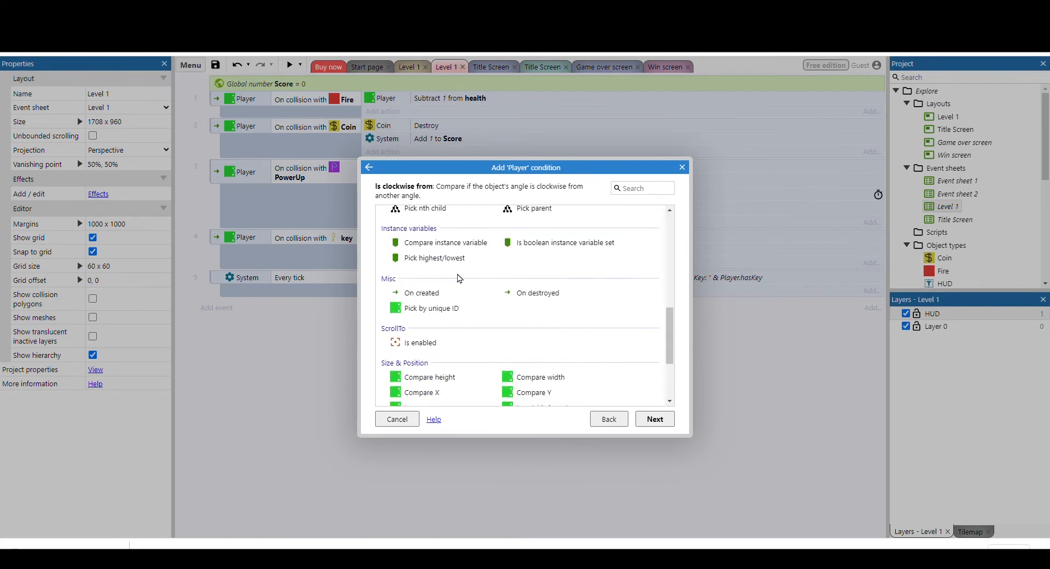
pyautogui.click(460, 245)
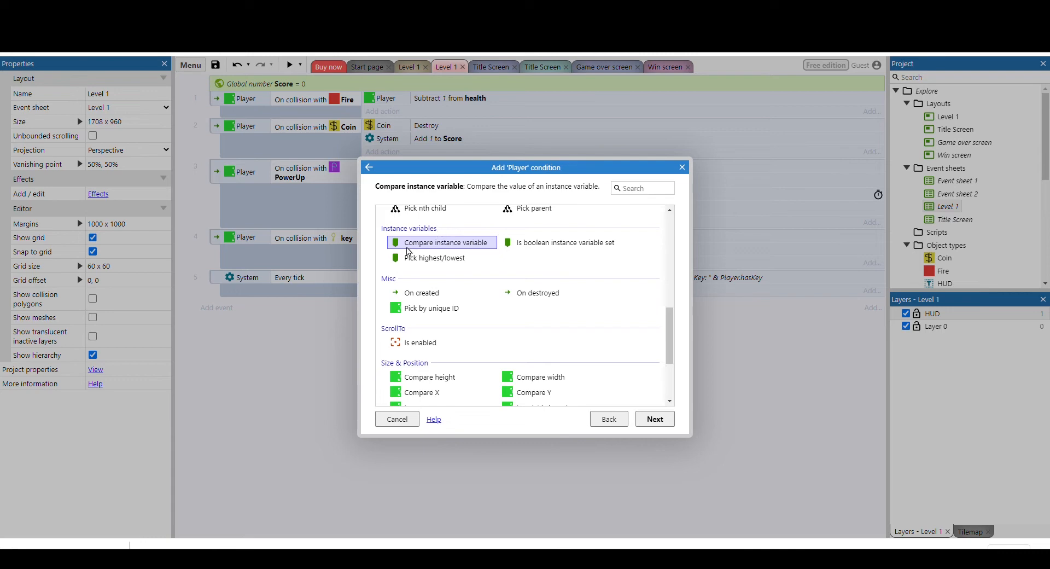
pyautogui.doubleClick(472, 247)
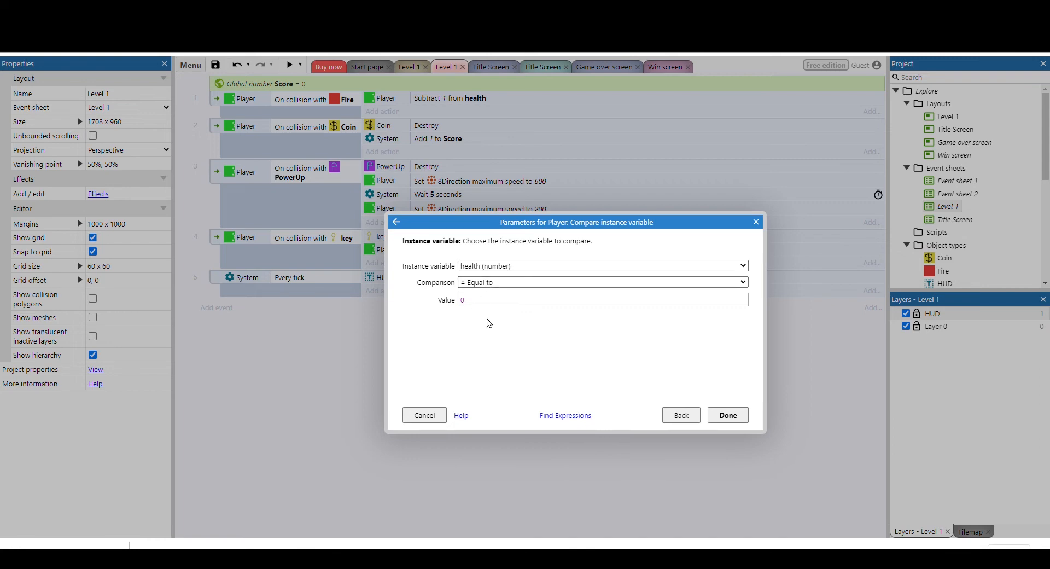
pyautogui.click(733, 414)
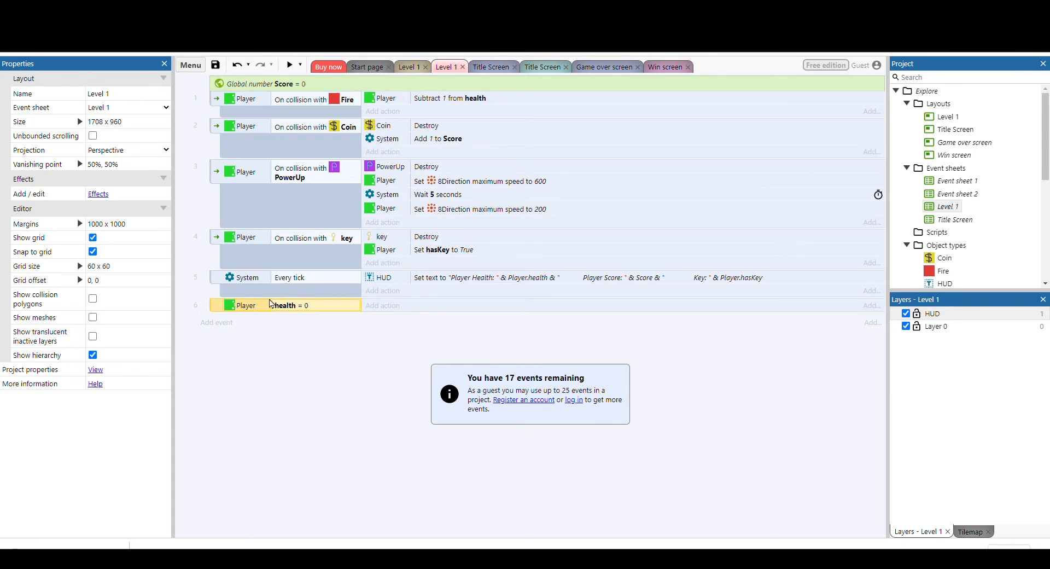
# Add a System action to the health = 0 event that goes to the Game over screen layout.
pyautogui.click(401, 307)
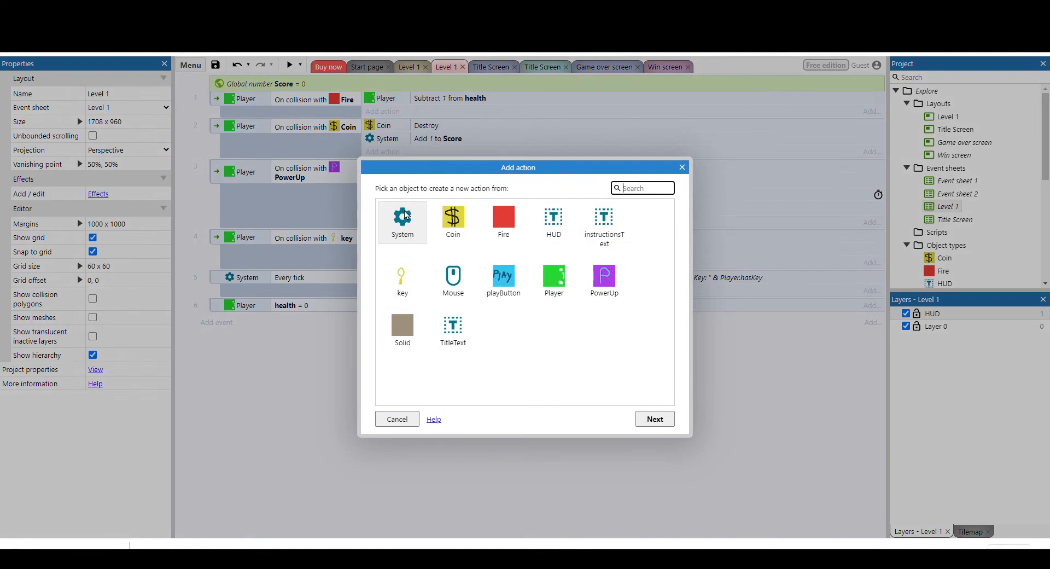
pyautogui.doubleClick(406, 219)
pyautogui.scroll(-3, 425, 260)
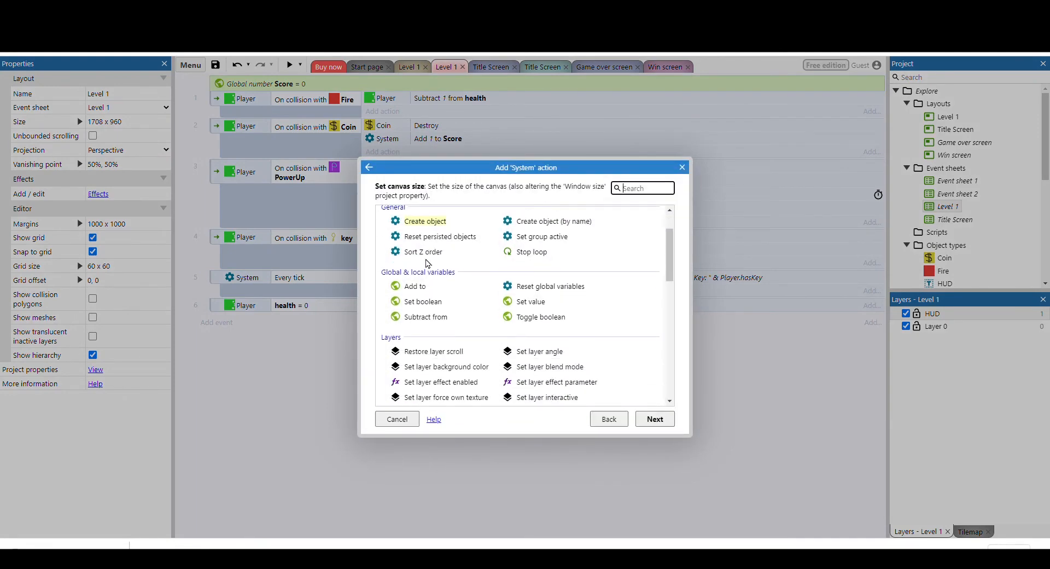
pyautogui.scroll(-3, 426, 263)
pyautogui.doubleClick(433, 274)
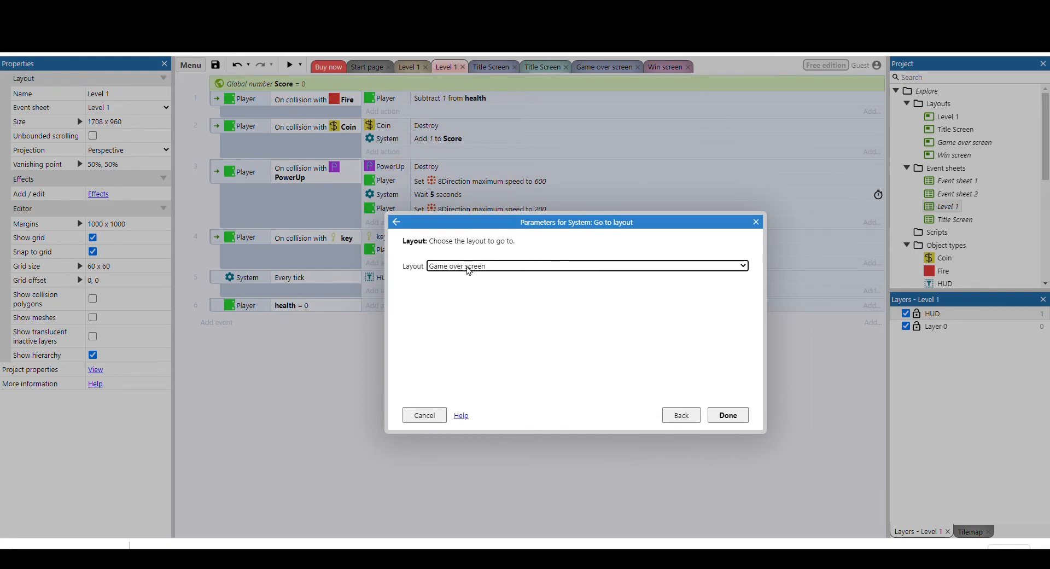
pyautogui.click(730, 416)
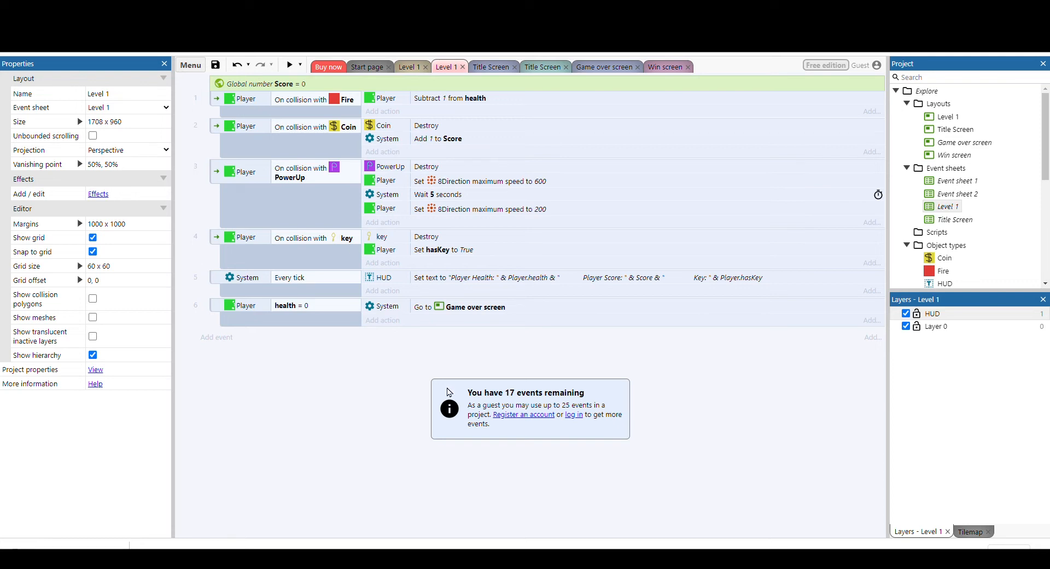
# Insert a new Sprite object above the map in the Level 1 layout.
pyautogui.doubleClick(948, 116)
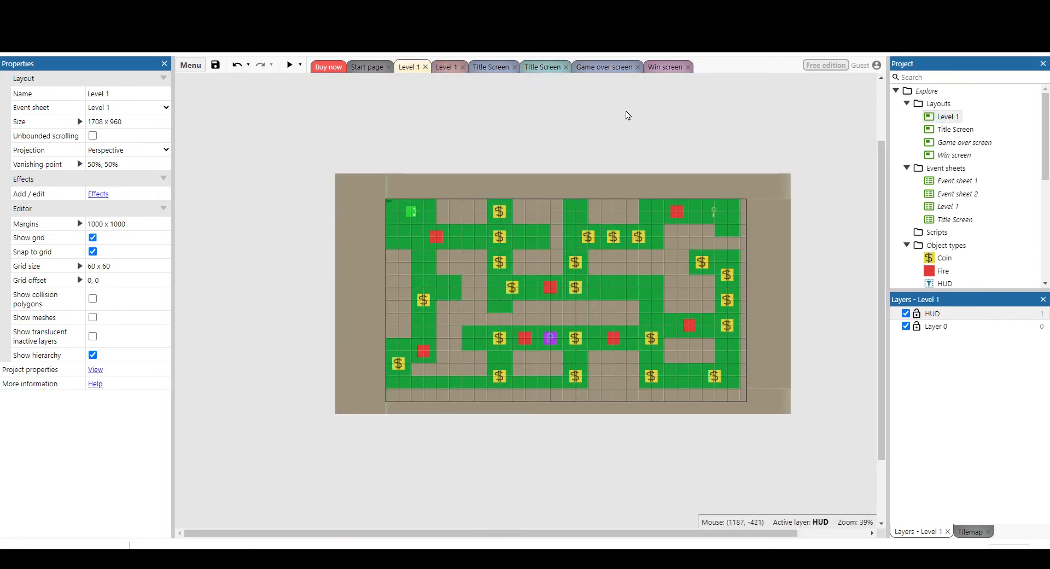
pyautogui.doubleClick(509, 130)
pyautogui.scroll(-5, 534, 287)
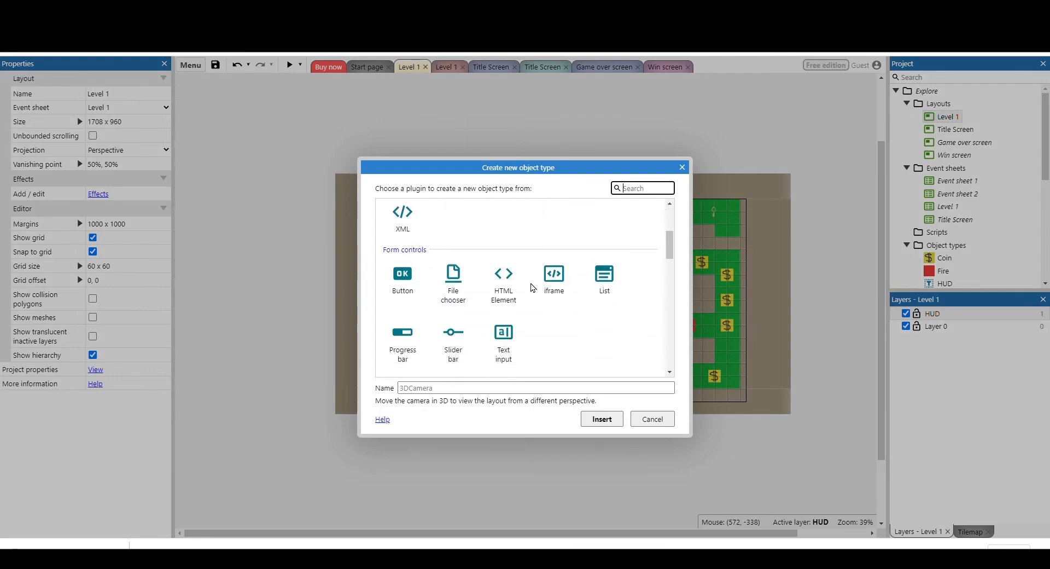
pyautogui.doubleClick(555, 340)
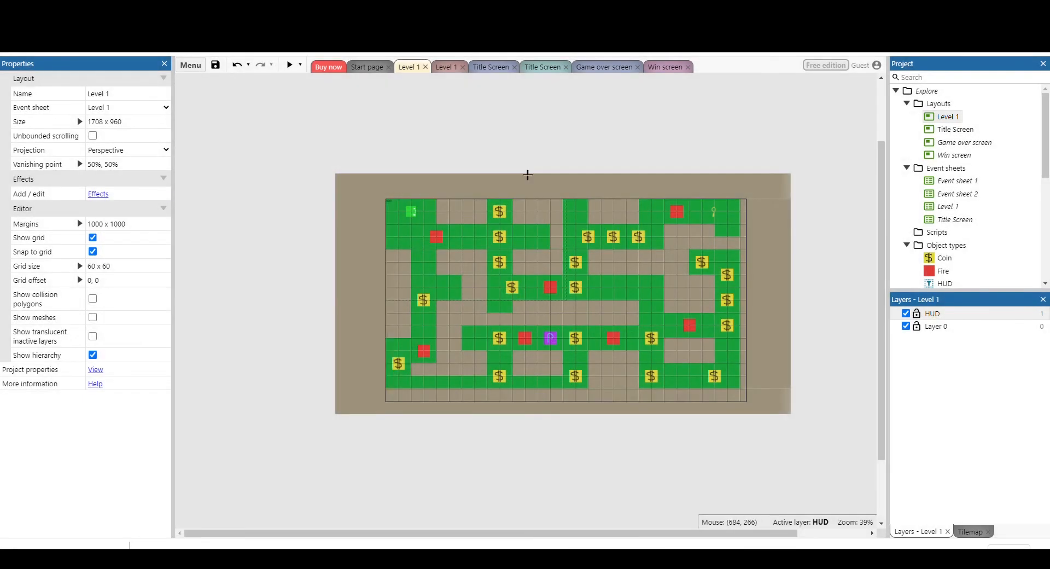
pyautogui.click(520, 169)
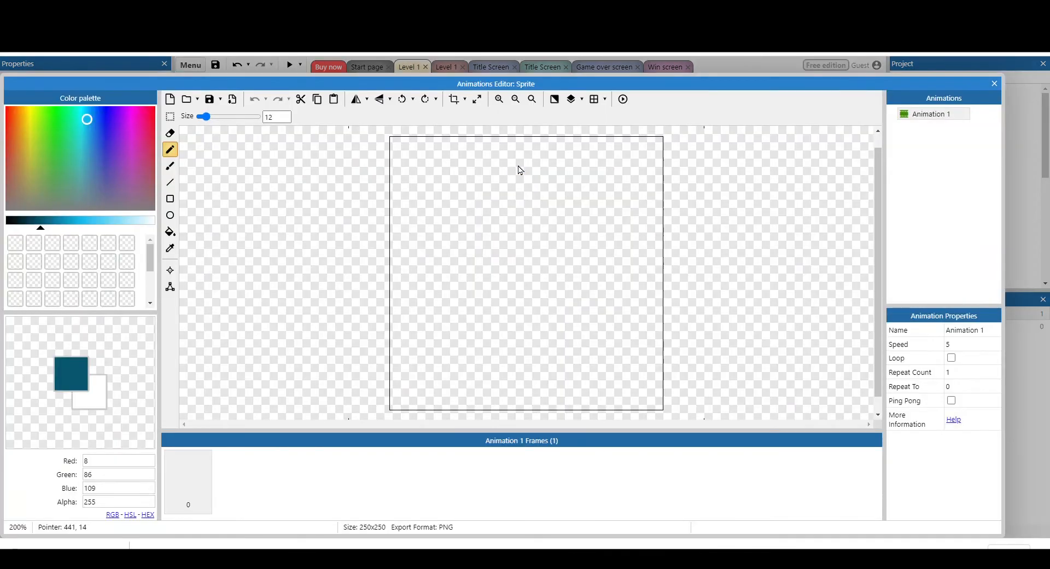
# Draw a filled olive rectangle of about 208 x 122 pixels in the sprite image, using color 135, 135, 95.
pyautogui.click(171, 200)
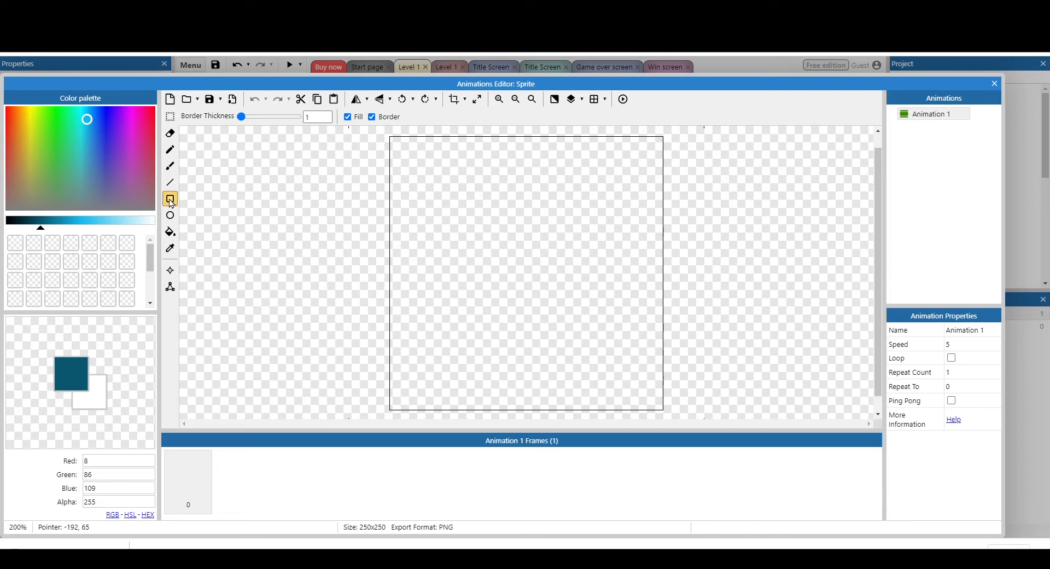
pyautogui.moveTo(66, 165); pyautogui.dragTo(31, 193)
pyautogui.moveTo(53, 228); pyautogui.dragTo(81, 225)
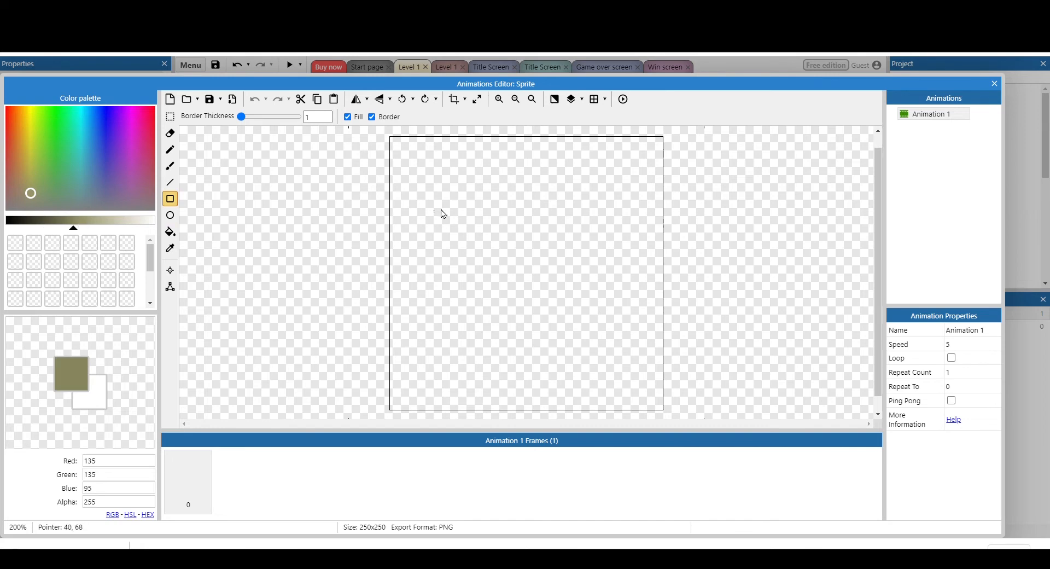
pyautogui.moveTo(425, 217); pyautogui.dragTo(653, 355)
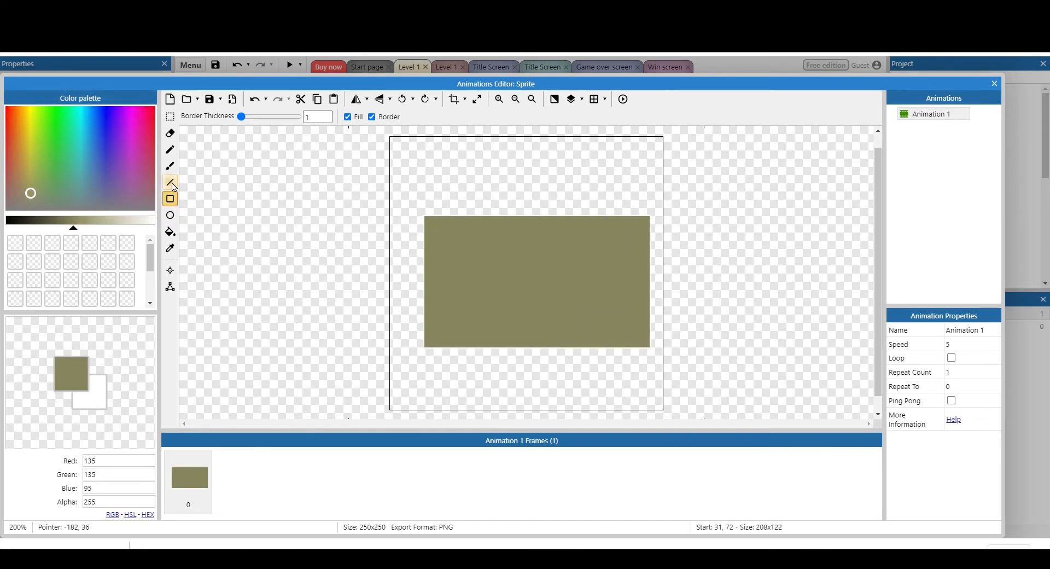
# Draw a light grey padlock in the middle of the rectangle and add a dark grey keyhole with the pencil at size 12.
pyautogui.click(170, 156)
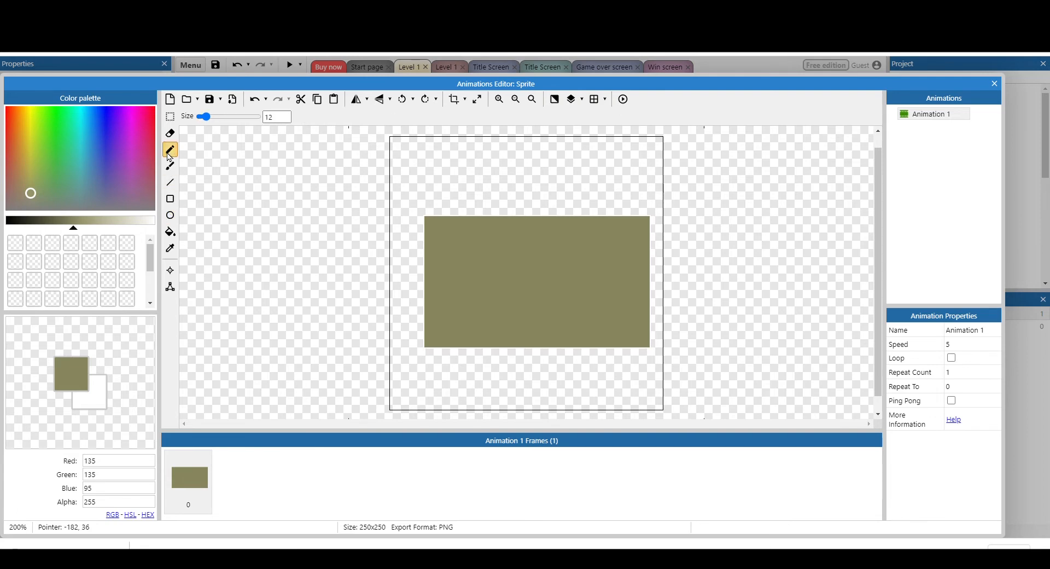
pyautogui.moveTo(73, 227); pyautogui.dragTo(118, 226)
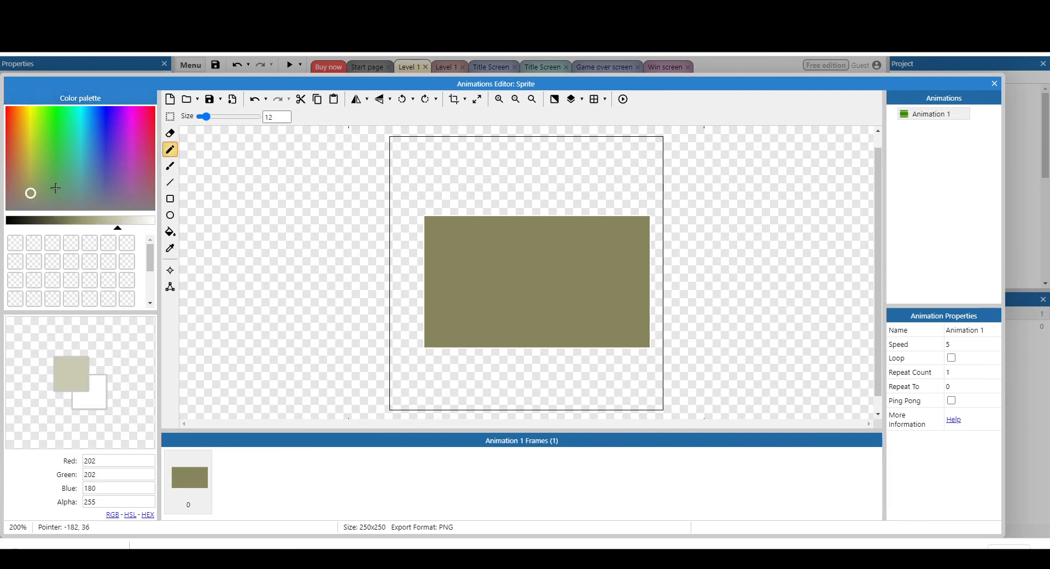
pyautogui.moveTo(40, 197); pyautogui.dragTo(41, 207)
pyautogui.click(514, 271)
pyautogui.moveTo(519, 296)
pyautogui.mouseDown()
pyautogui.moveTo(528, 321)
pyautogui.moveTo(564, 279)
pyautogui.moveTo(500, 284)
pyautogui.moveTo(557, 303)
pyautogui.moveTo(527, 295)
pyautogui.moveTo(548, 308)
pyautogui.moveTo(554, 276)
pyautogui.moveTo(533, 247)
pyautogui.moveTo(528, 283)
pyautogui.mouseUp()
pyautogui.click(39, 220)
pyautogui.click(588, 304)
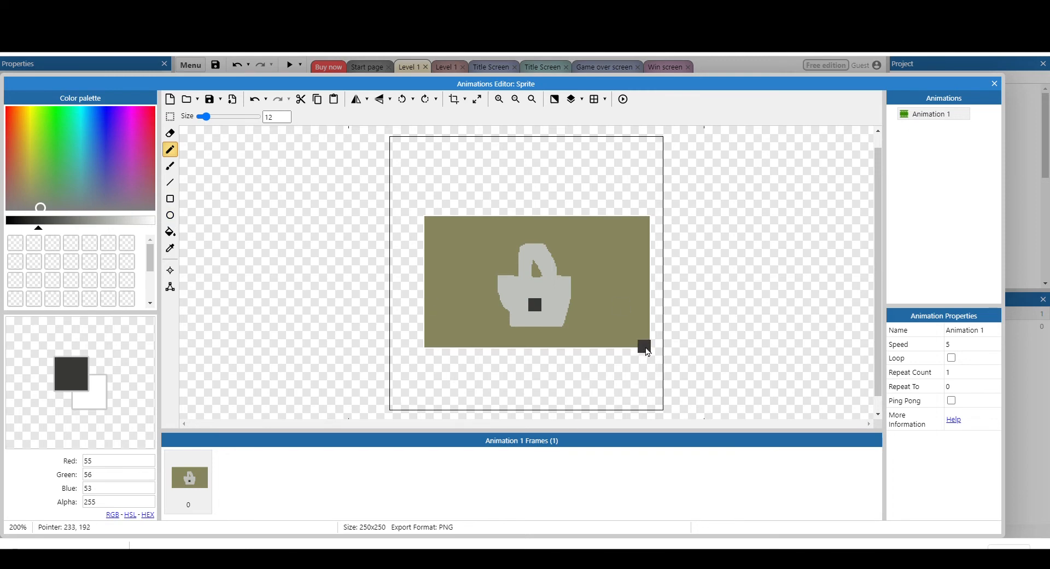
# Close the sprite image, place the sprite above the map at 660, -180 and name it "Chest".
pyautogui.click(994, 84)
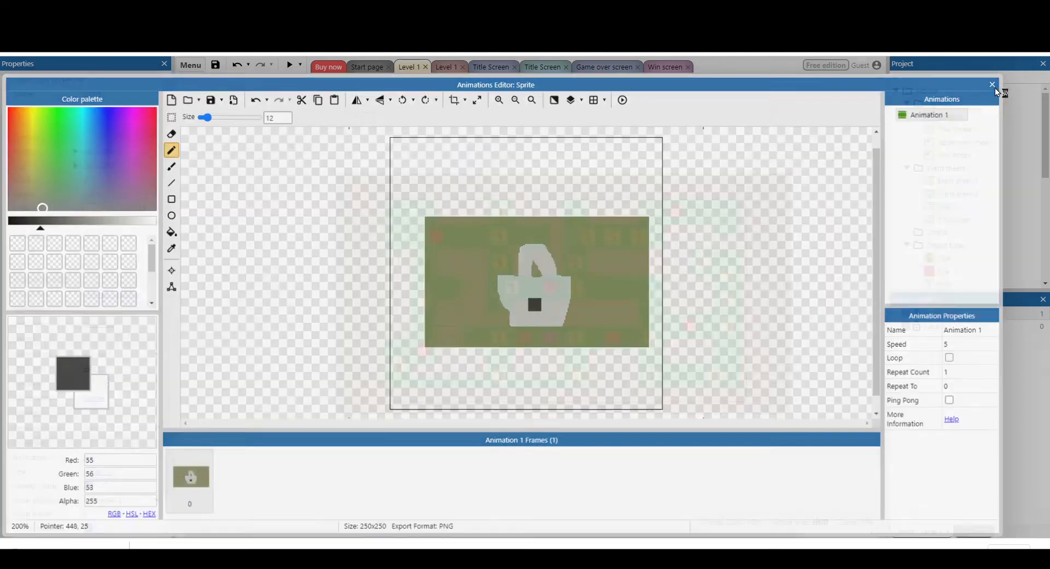
pyautogui.moveTo(543, 192); pyautogui.dragTo(528, 161)
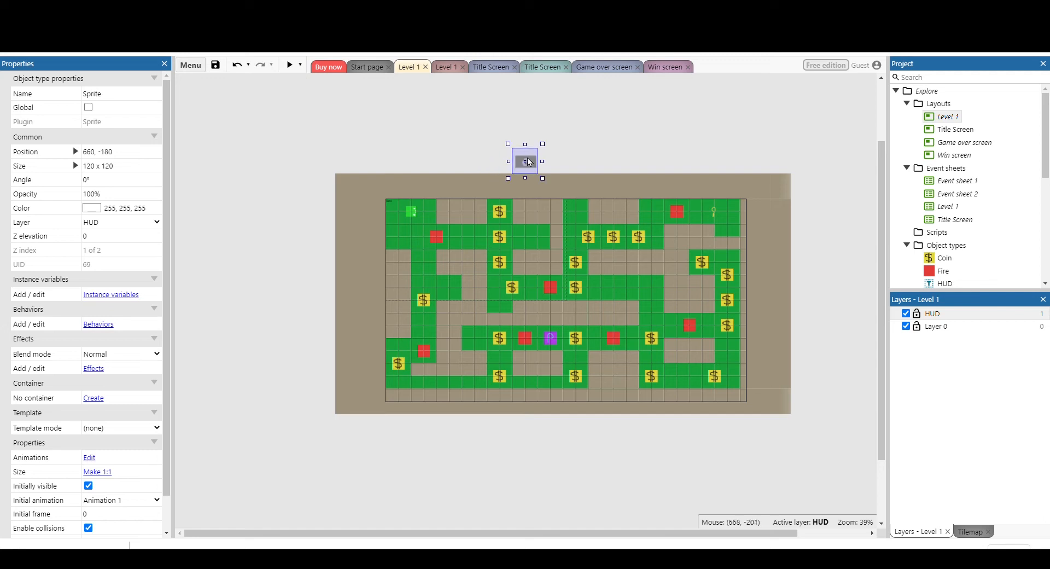
pyautogui.click(143, 99)
pyautogui.write('Chest')
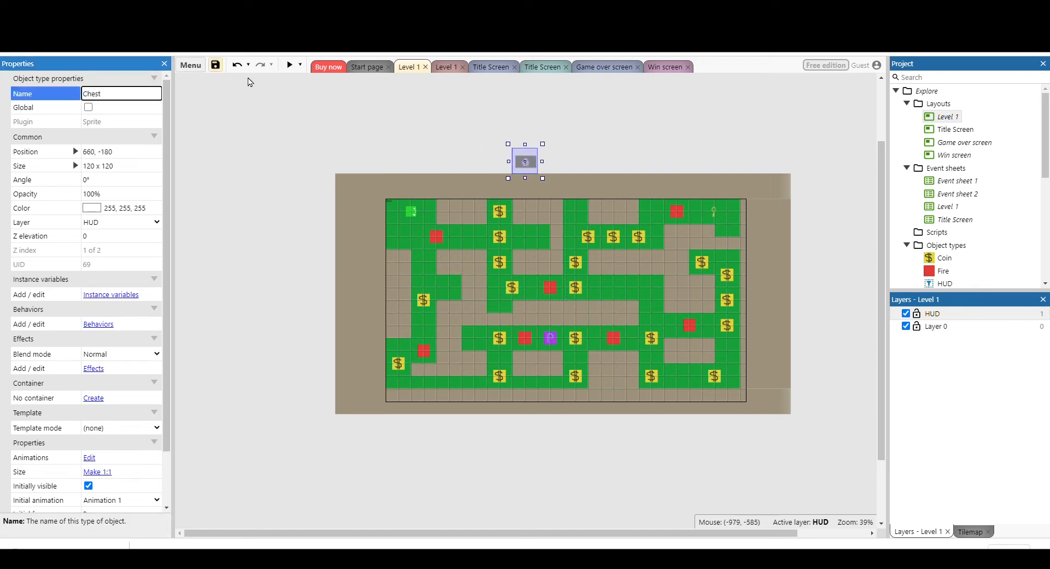
# Move the chest sprite onto the map's green path at position 1260, 420.
pyautogui.click(361, 125)
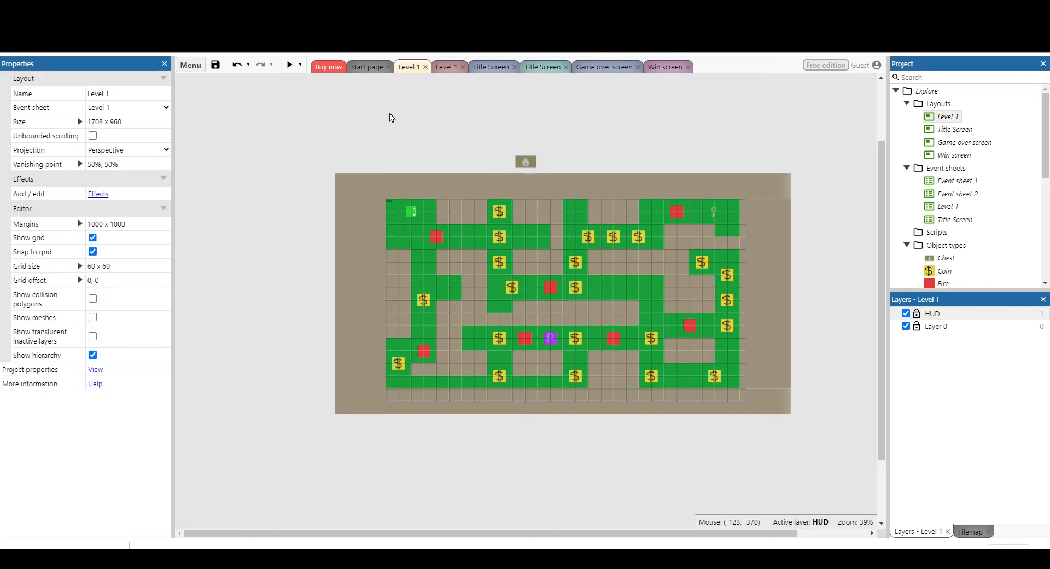
pyautogui.moveTo(526, 163); pyautogui.dragTo(480, 204)
pyautogui.moveTo(480, 205); pyautogui.dragTo(650, 293)
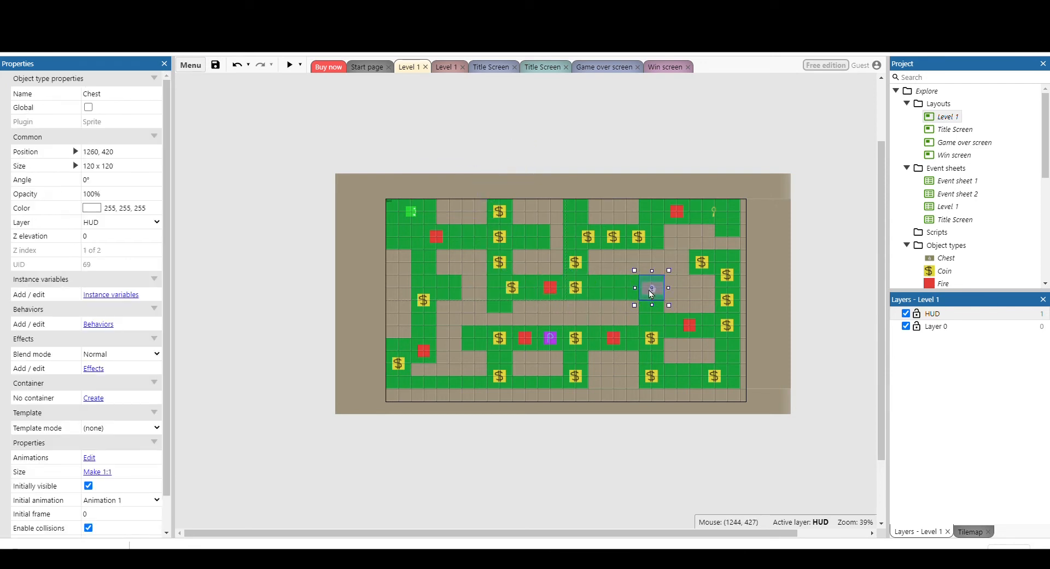
pyautogui.click(591, 454)
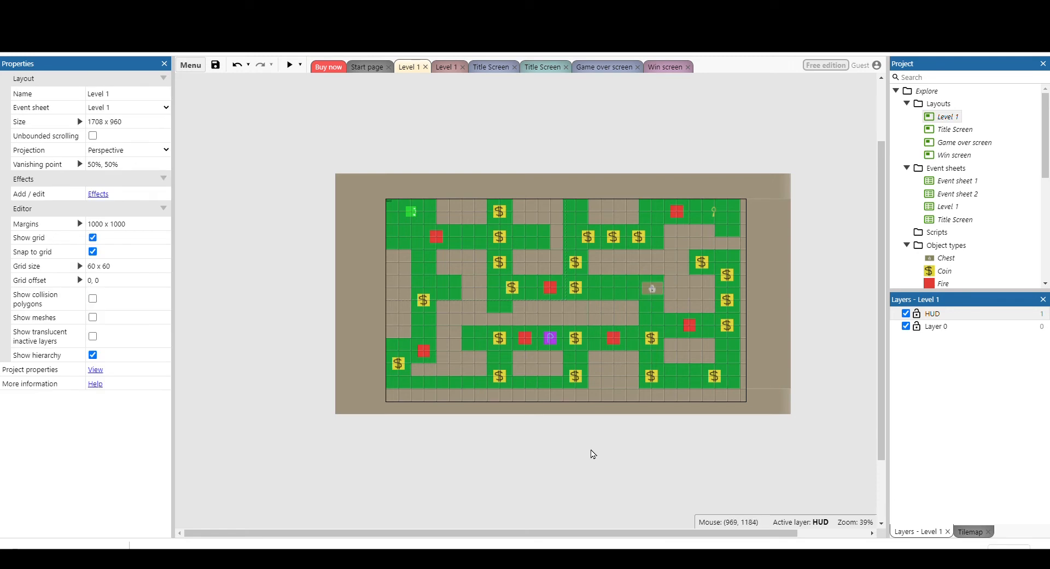
# Add an event to the Level 1 event sheet that triggers when the Player collides with the Chest.
pyautogui.doubleClick(952, 211)
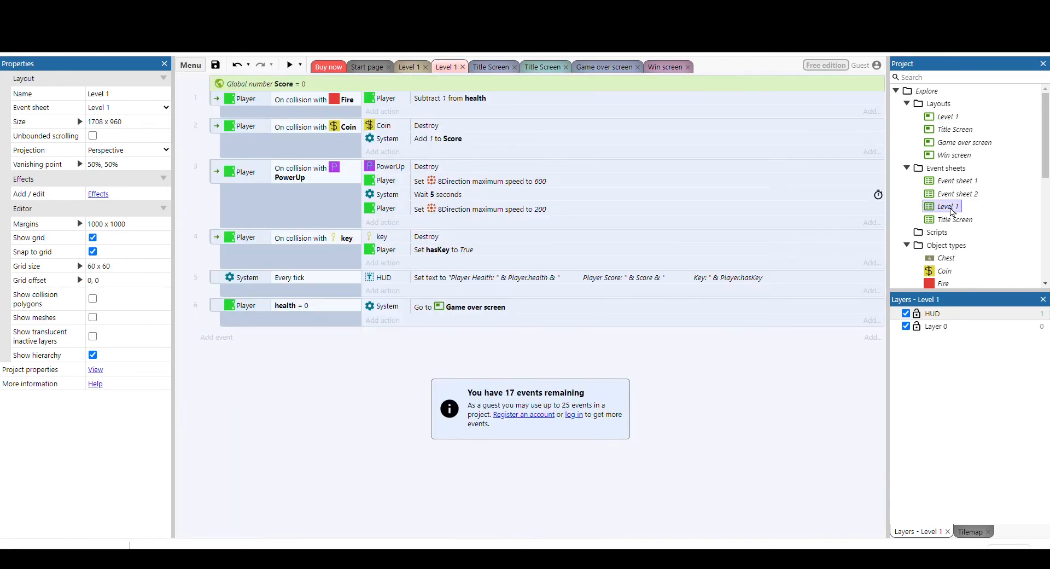
pyautogui.click(221, 340)
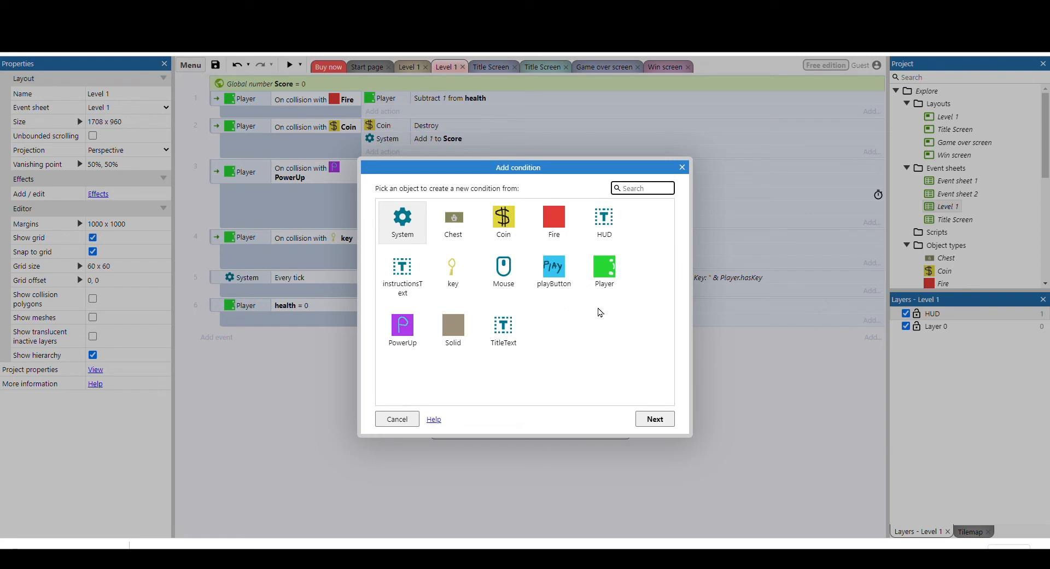
pyautogui.doubleClick(605, 268)
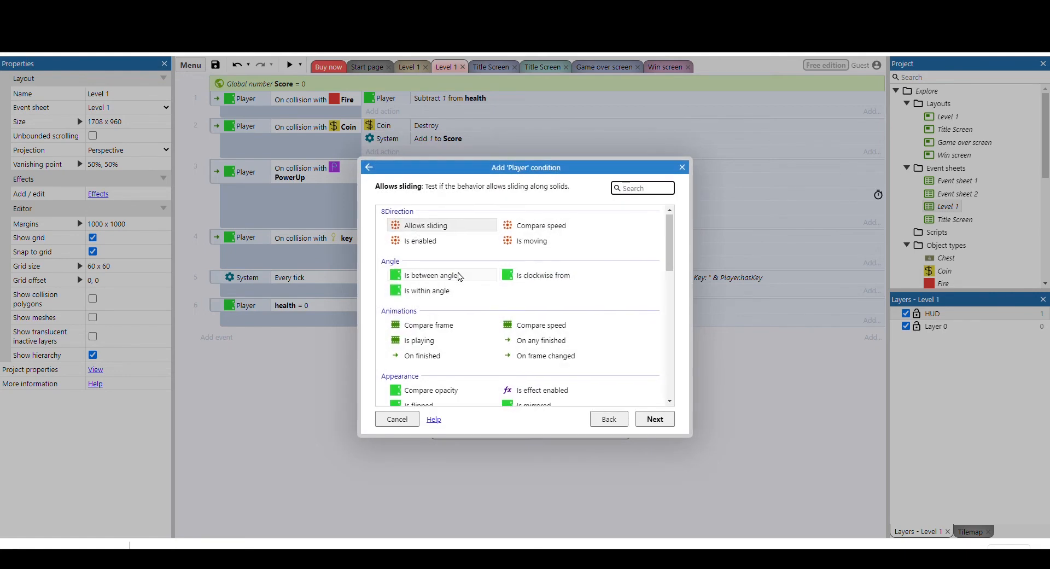
pyautogui.scroll(-3, 460, 276)
pyautogui.click(583, 307)
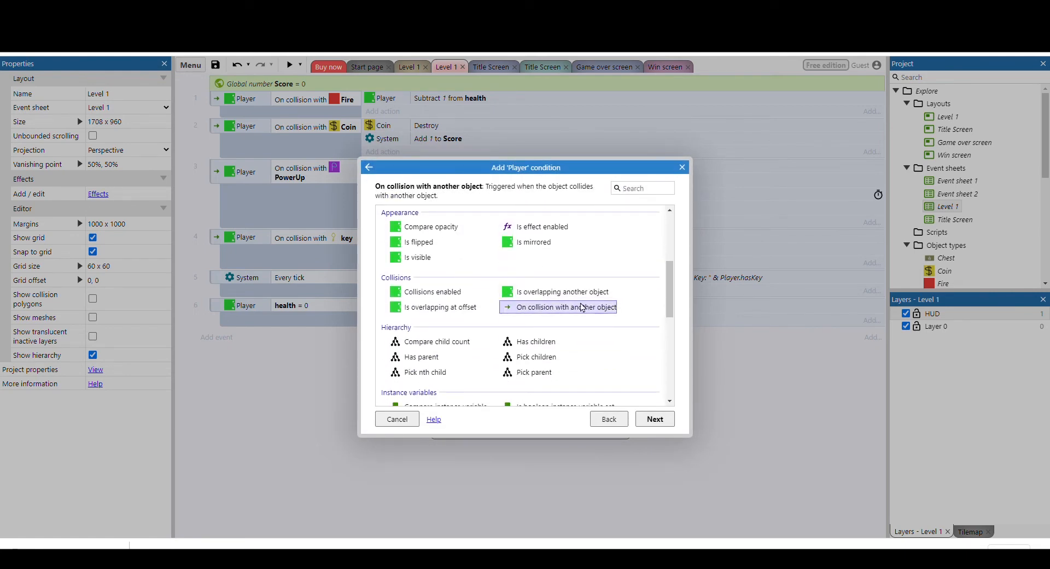
pyautogui.click(652, 418)
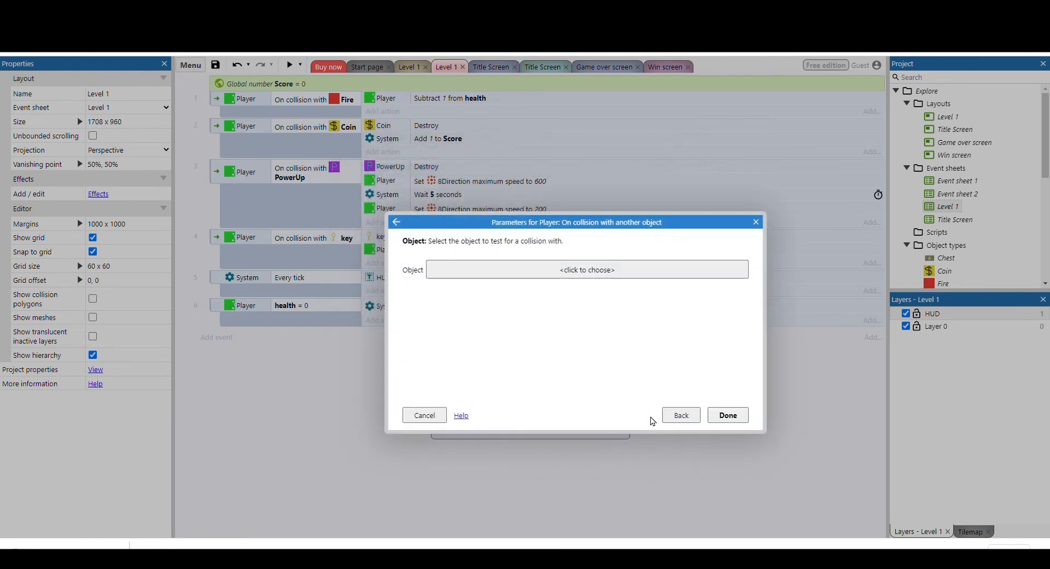
pyautogui.click(573, 274)
pyautogui.click(445, 255)
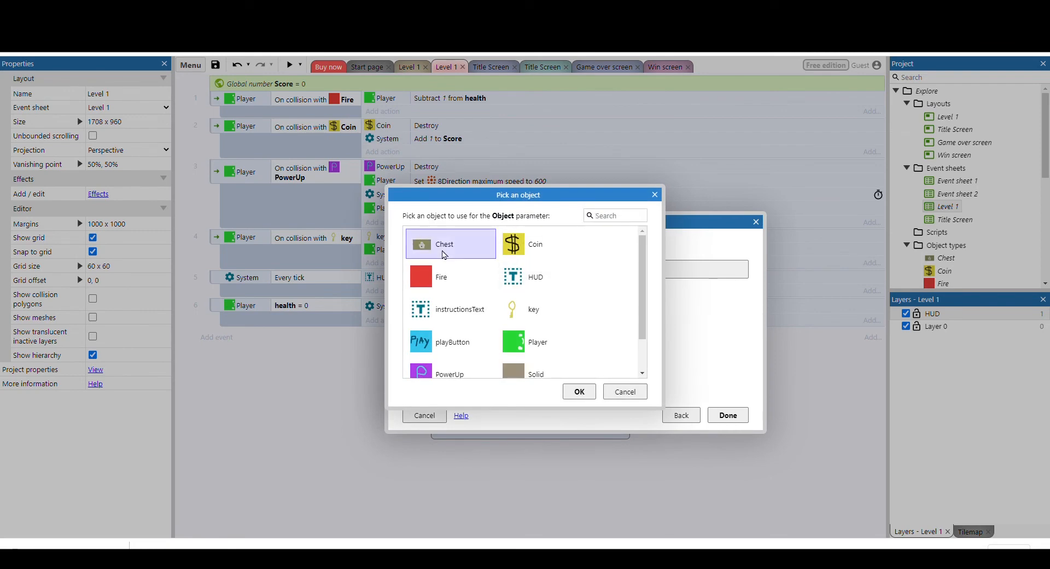
pyautogui.click(582, 392)
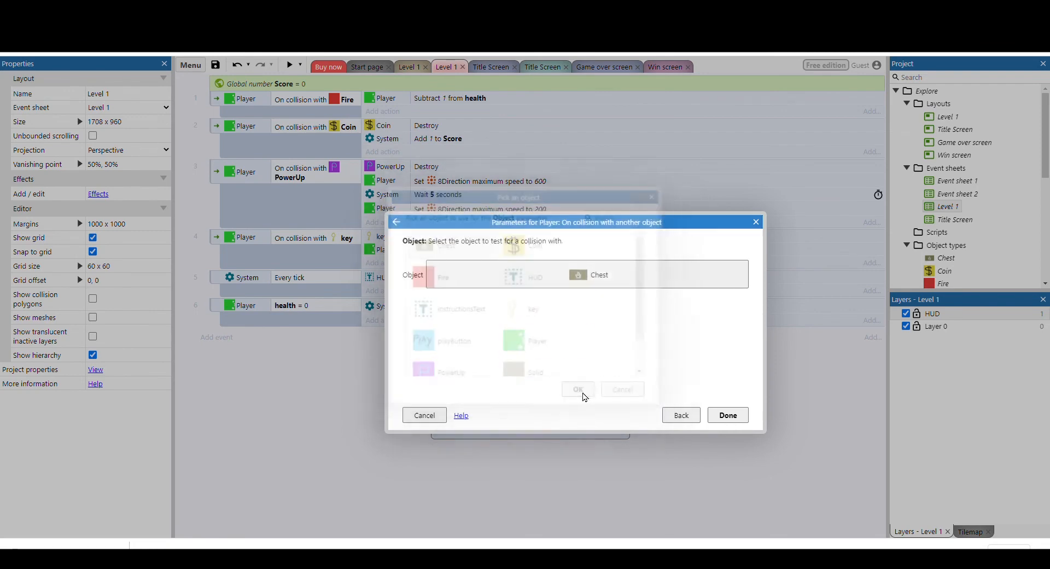
pyautogui.click(743, 420)
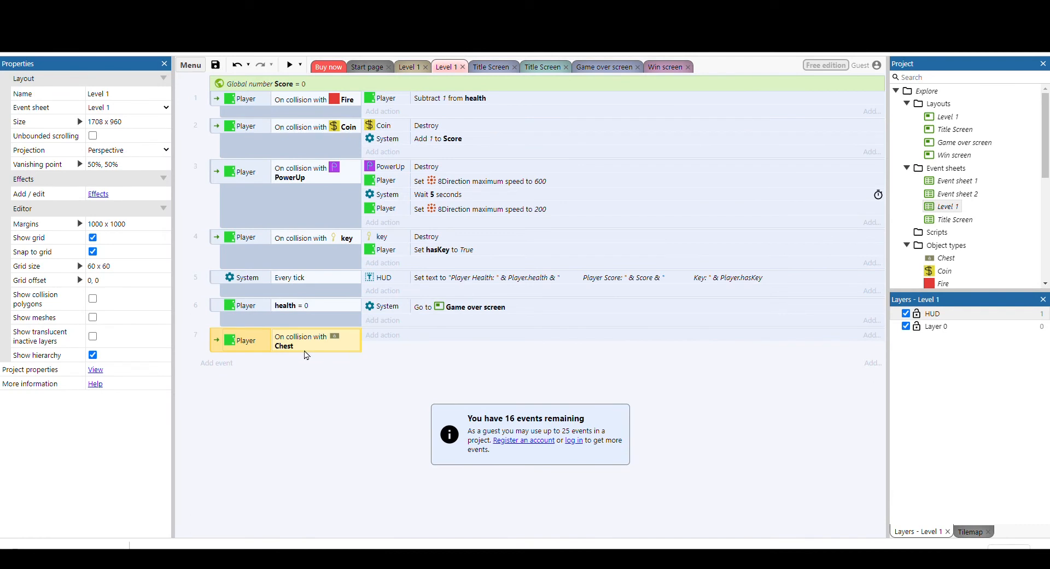
# Add a second condition to the chest collision event that checks whether the Player's boolean hasKey is set.
pyautogui.rightClick(217, 348)
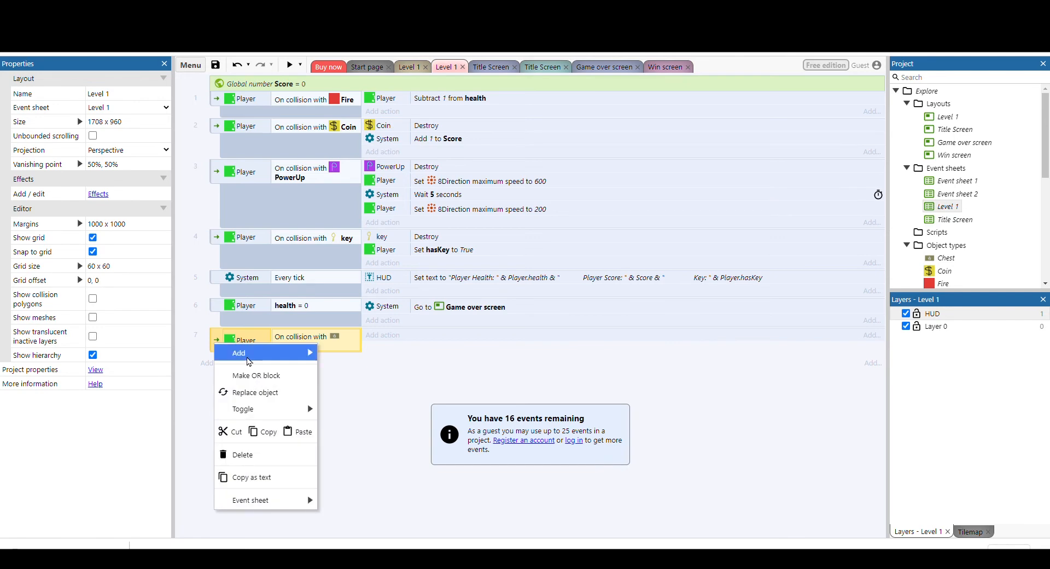
pyautogui.moveTo(249, 355)
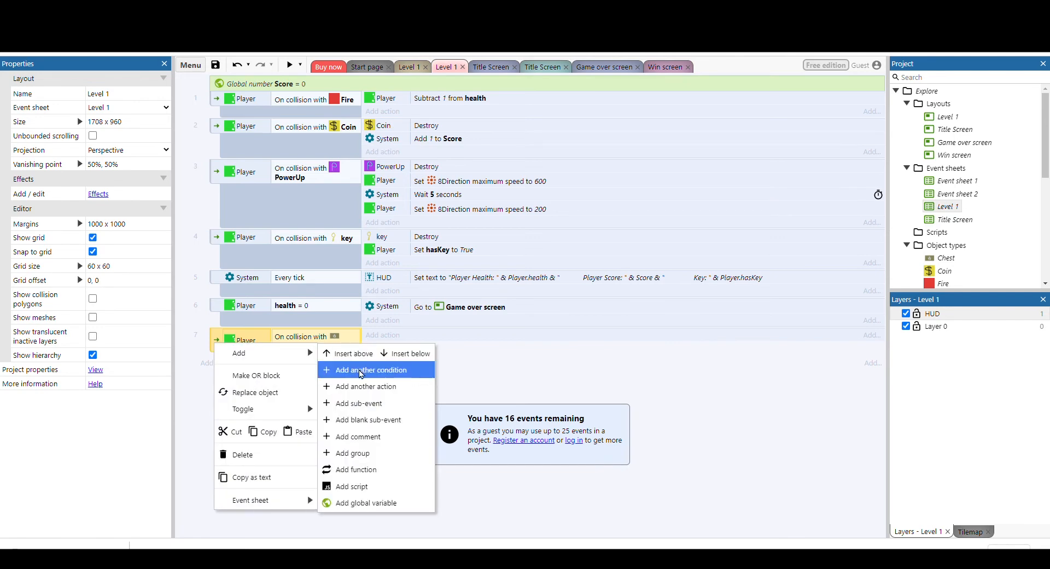
pyautogui.click(361, 370)
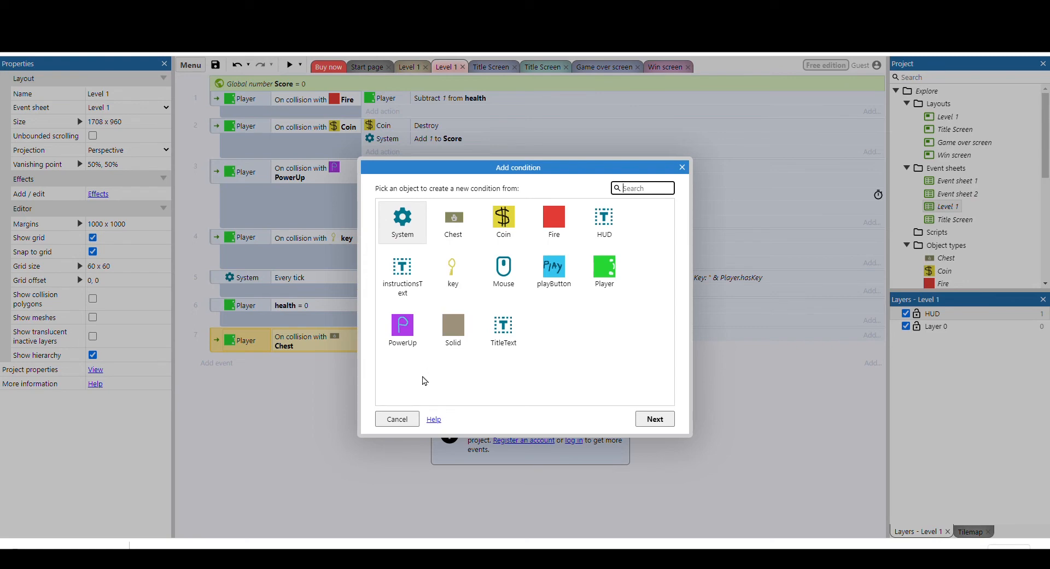
pyautogui.doubleClick(605, 268)
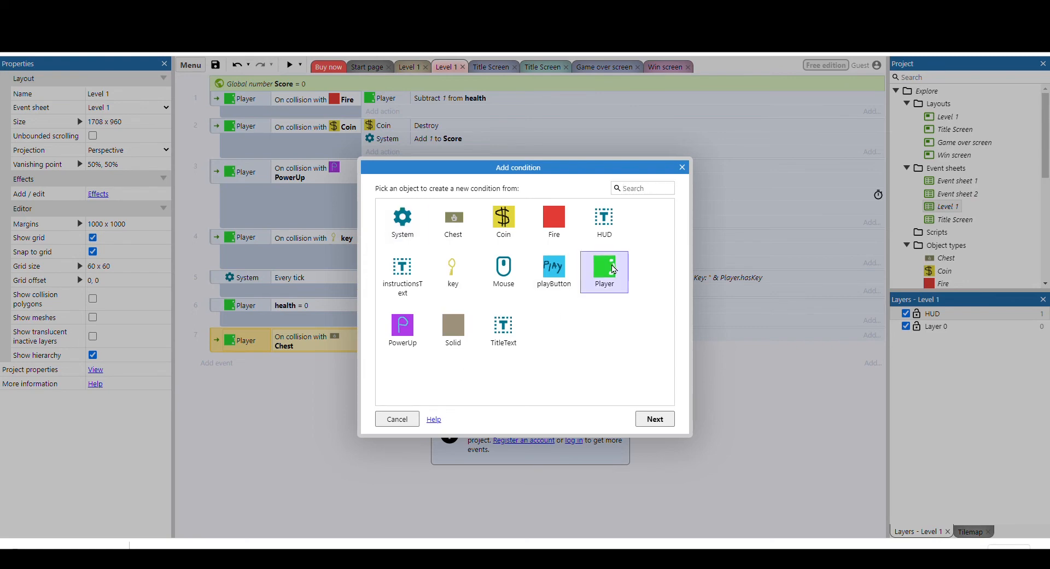
pyautogui.scroll(-6, 450, 290)
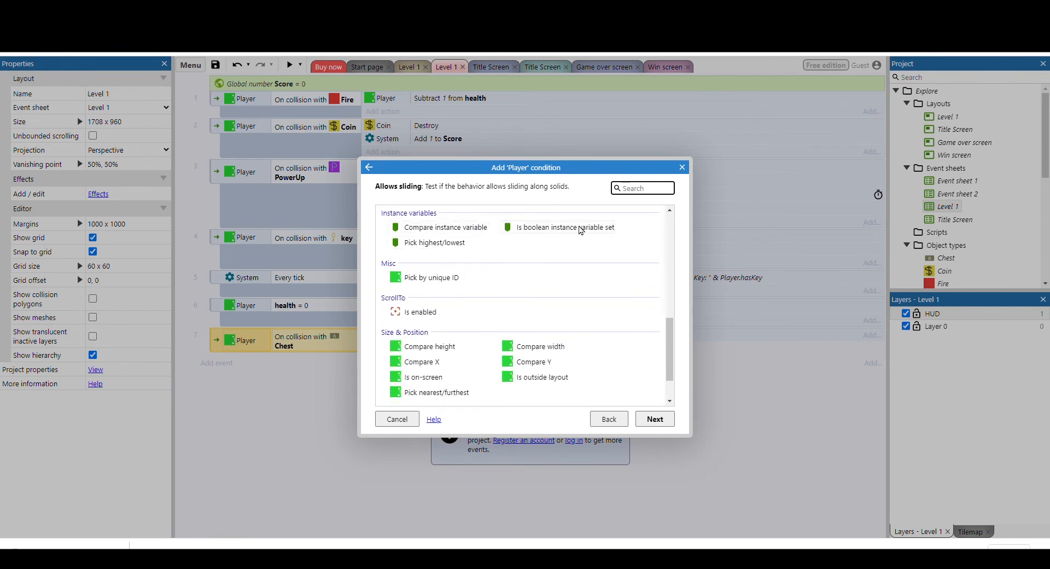
pyautogui.click(536, 227)
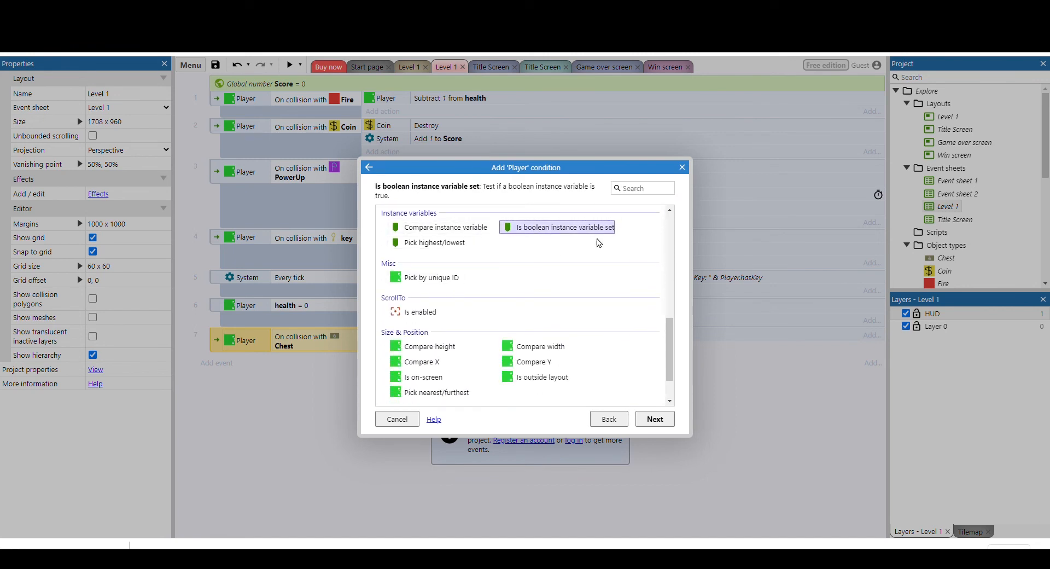
pyautogui.click(655, 419)
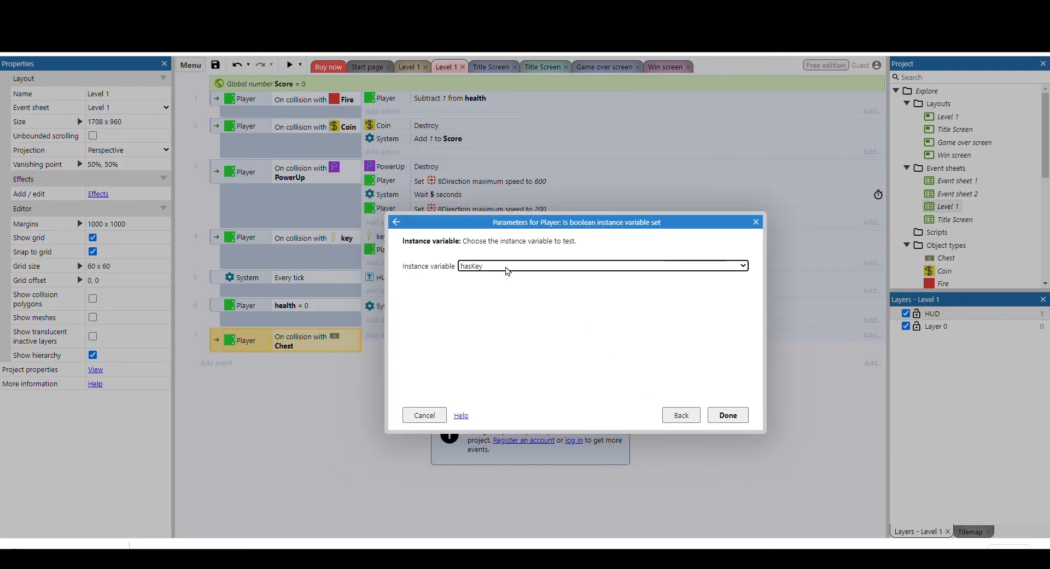
pyautogui.click(738, 419)
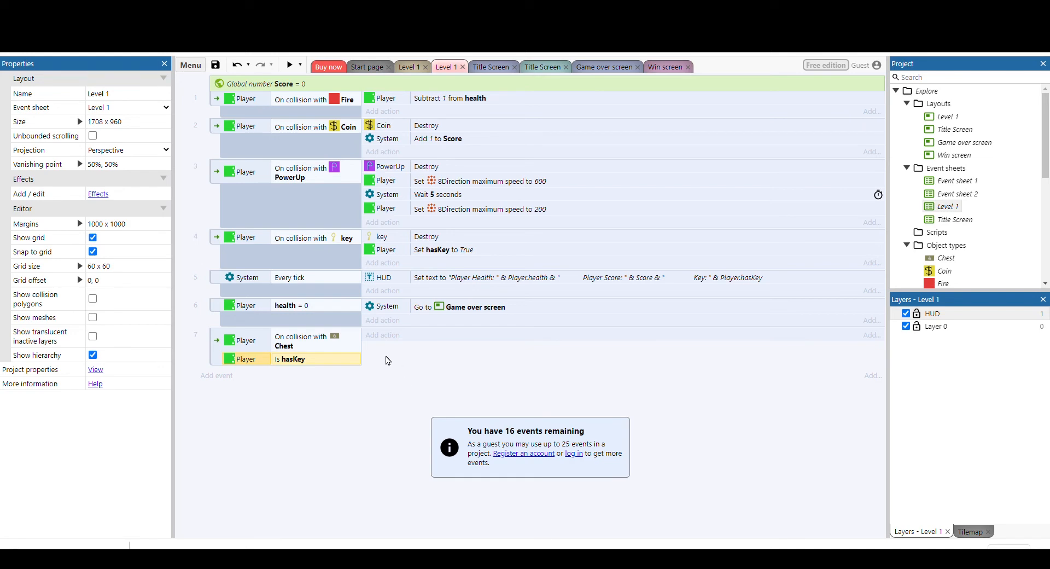
# Give the chest collision event a System action that goes to the Win screen layout.
pyautogui.click(385, 341)
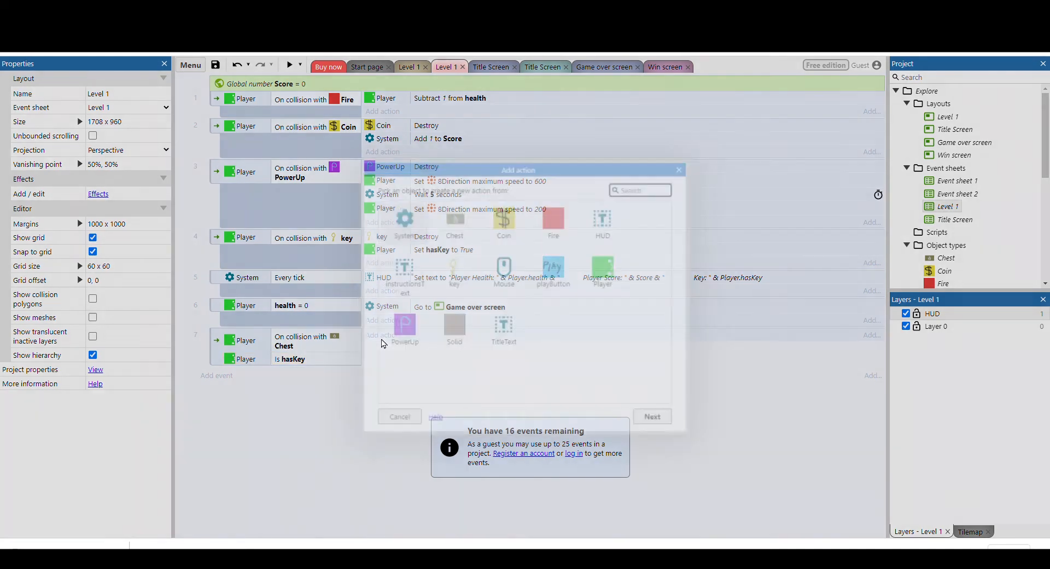
pyautogui.doubleClick(402, 221)
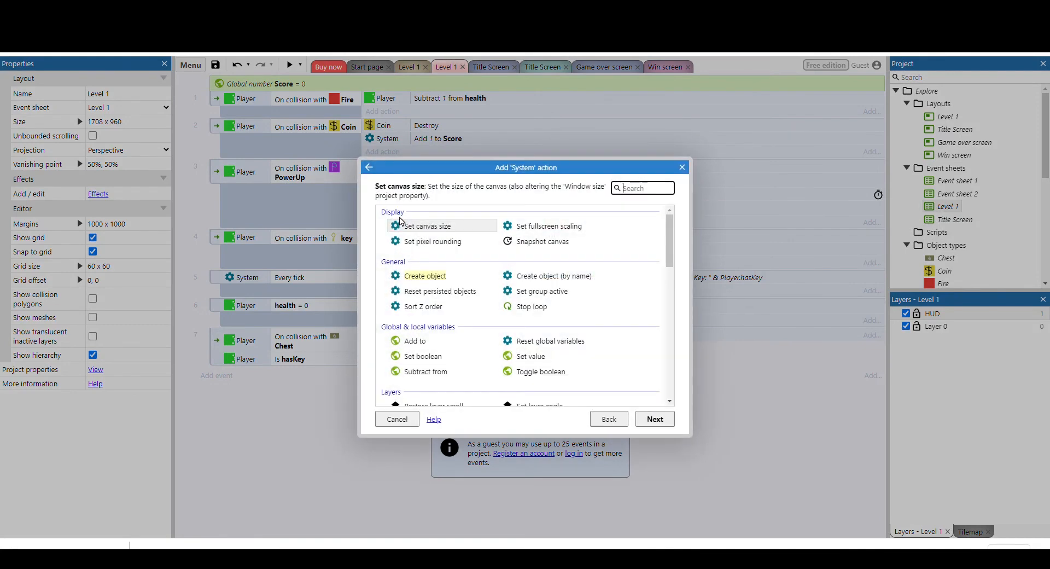
pyautogui.scroll(-3, 439, 330)
pyautogui.scroll(-3, 440, 330)
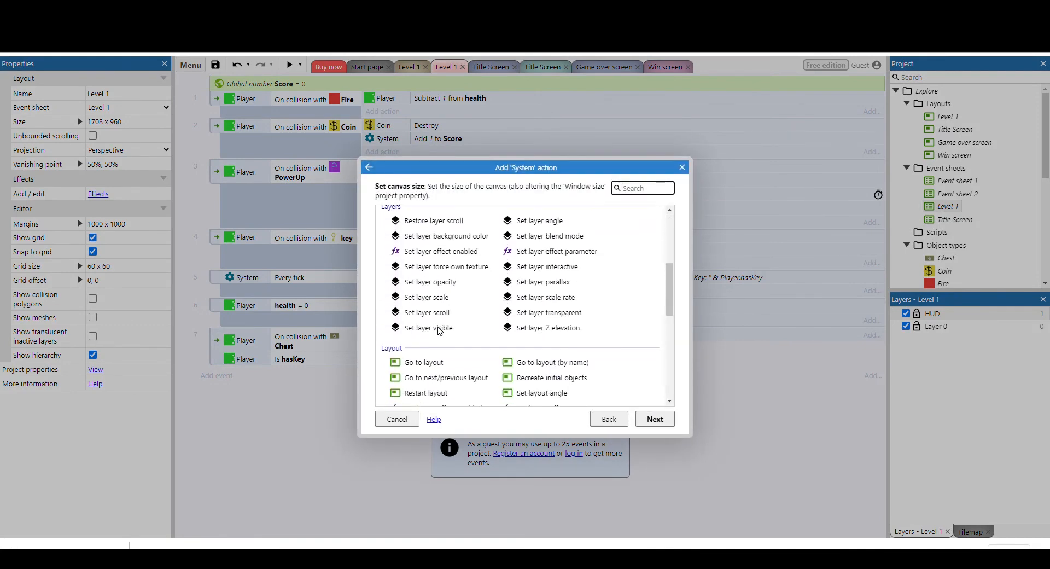
pyautogui.click(432, 276)
pyautogui.doubleClick(432, 276)
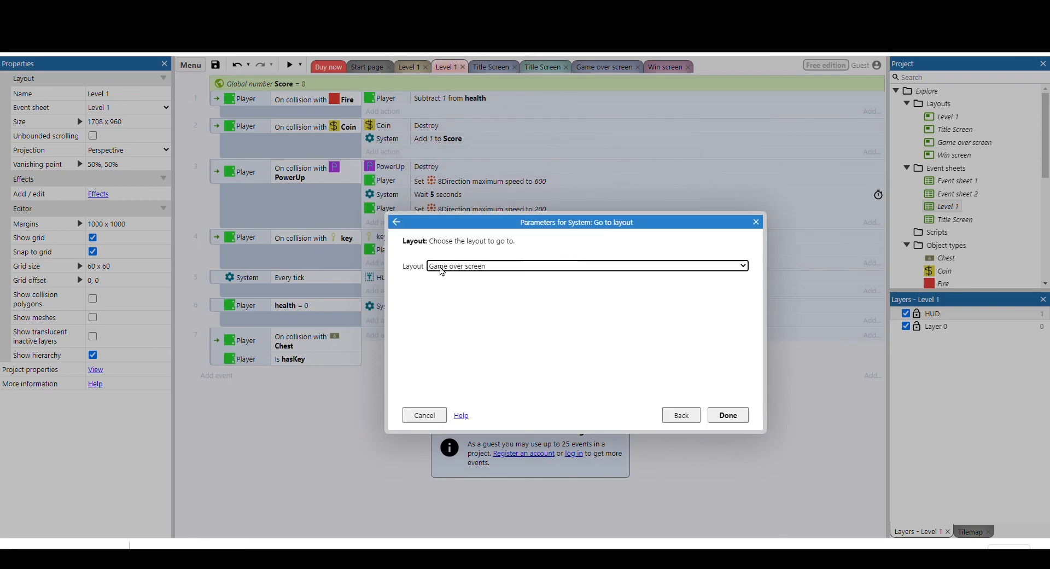
pyautogui.press('Down')
pyautogui.click(729, 416)
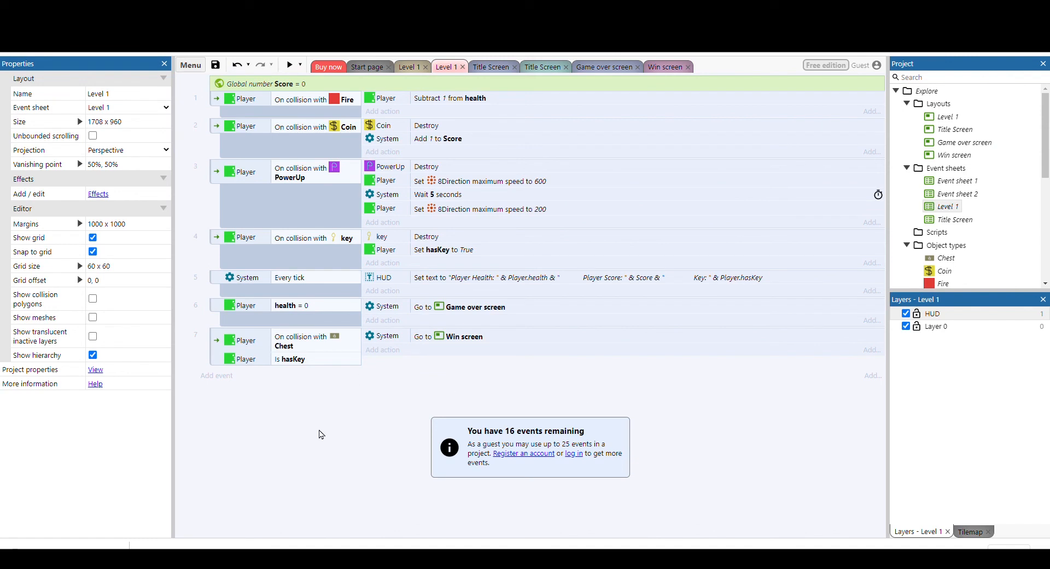
pyautogui.click(216, 243)
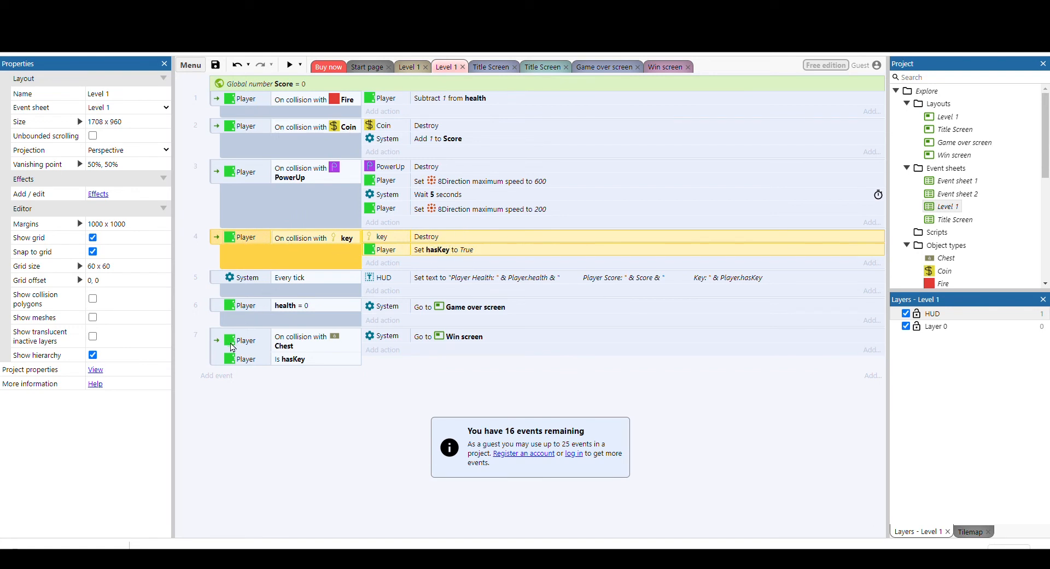
pyautogui.click(217, 345)
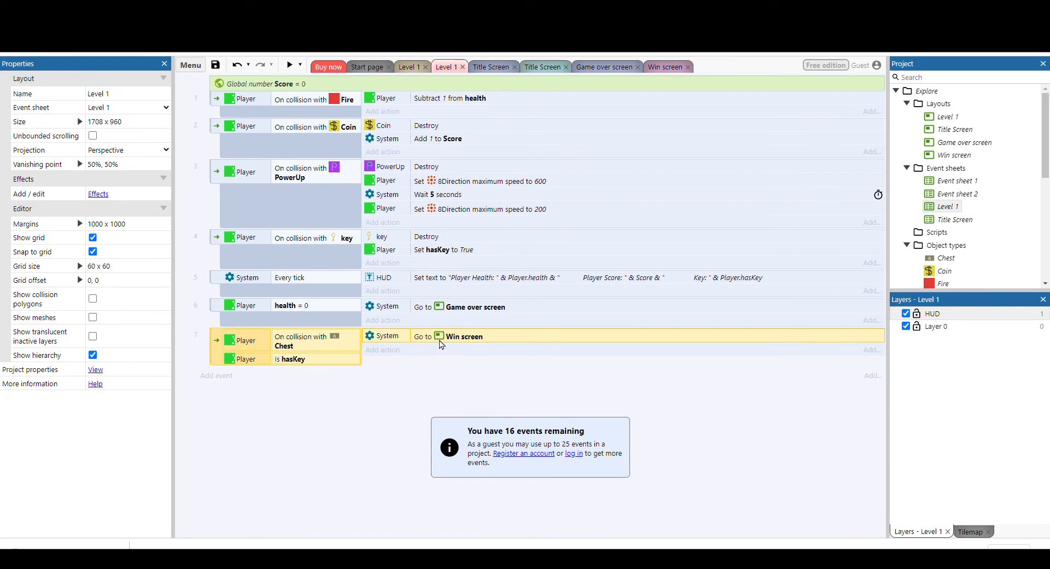
pyautogui.click(219, 310)
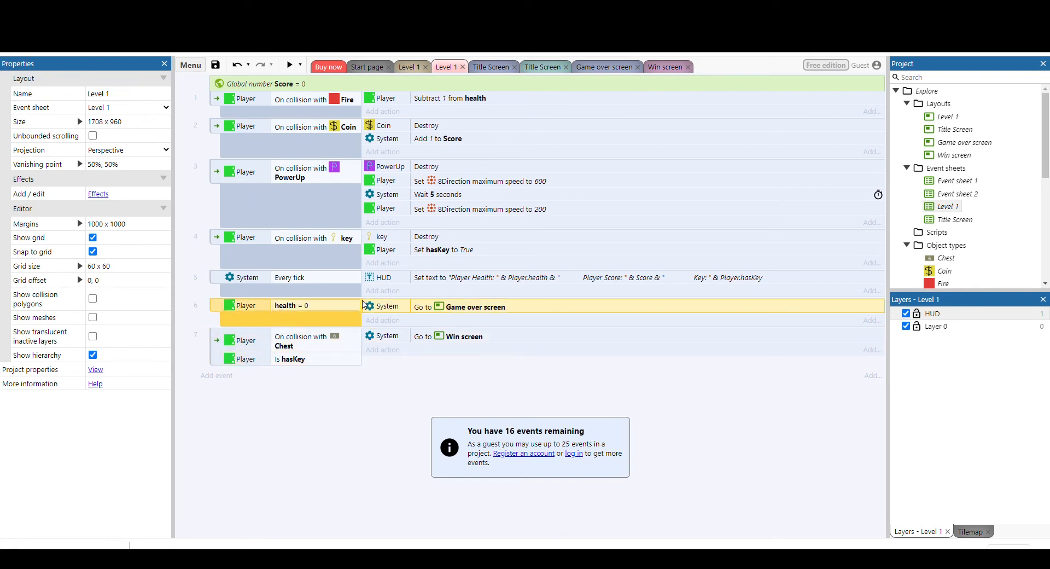
pyautogui.click(372, 407)
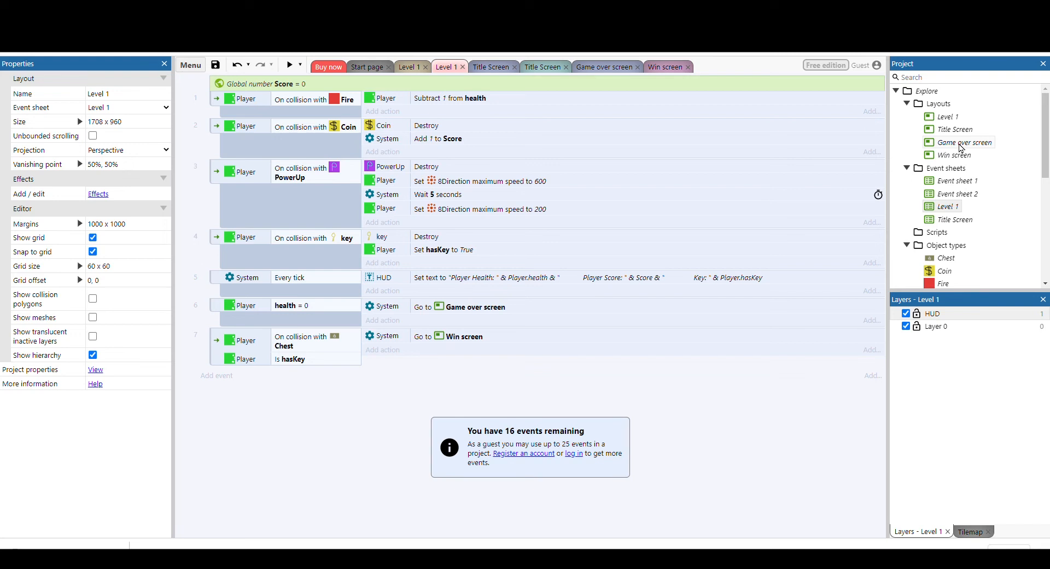
# Open the Game over screen layout and rename its event sheet, Event sheet 1, to "Game over".
pyautogui.doubleClick(962, 143)
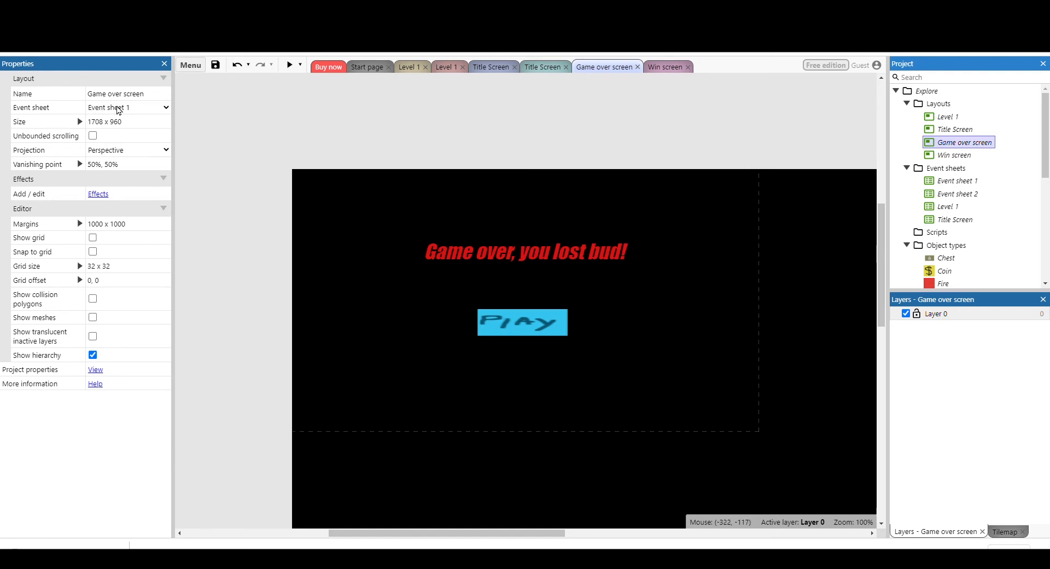
pyautogui.rightClick(961, 181)
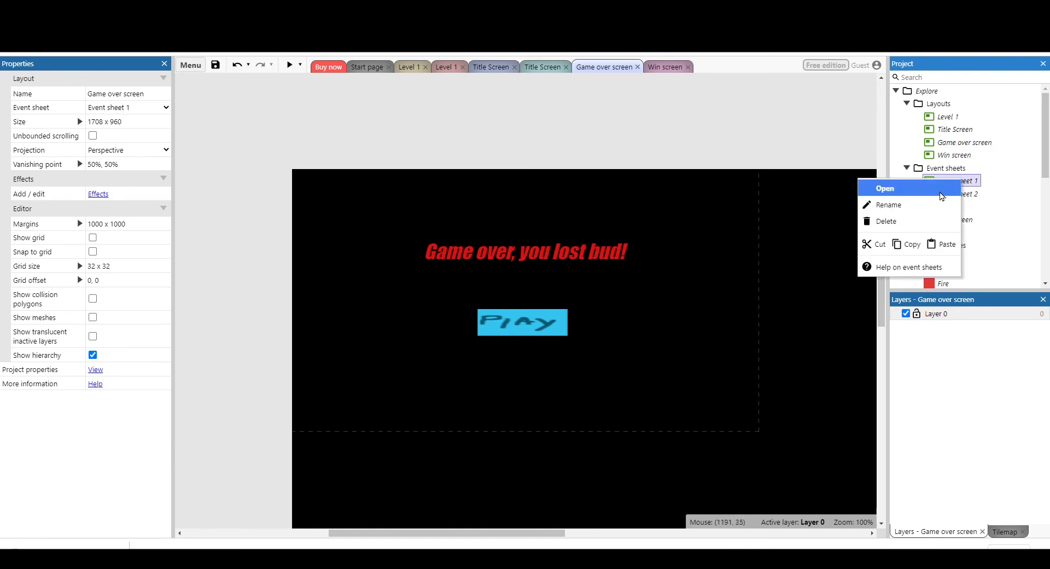
pyautogui.click(911, 205)
pyautogui.write('Game over')
pyautogui.press('Return')
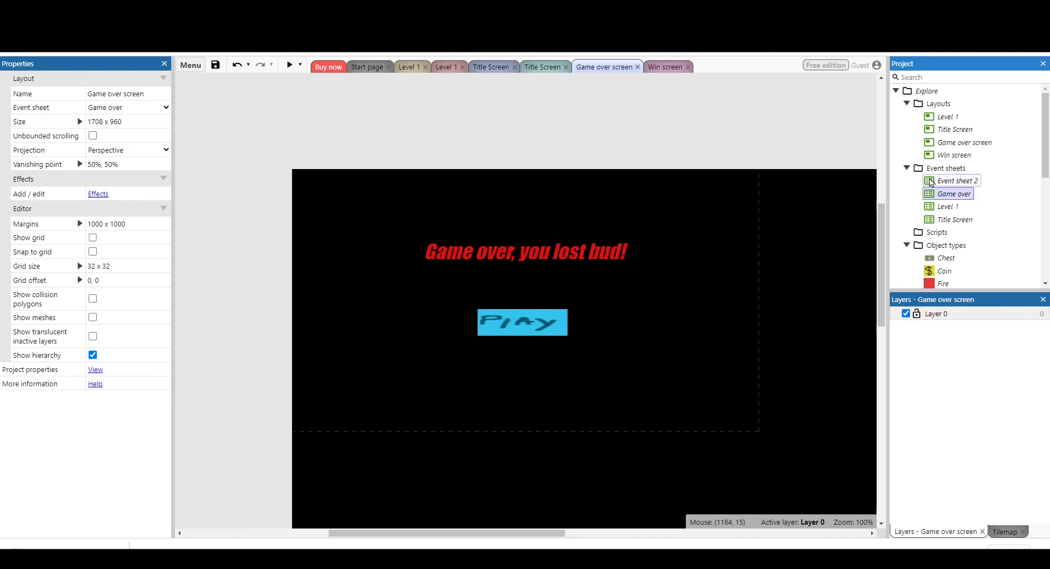
# Add an event to the Game over event sheet that triggers when the left mouse button is clicked on playButton.
pyautogui.doubleClick(948, 198)
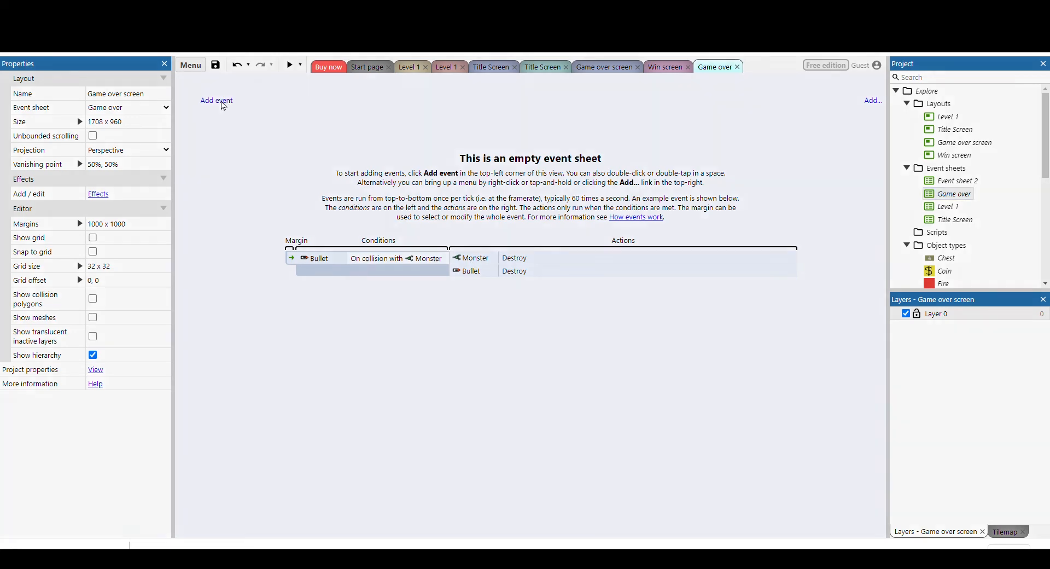
pyautogui.click(225, 106)
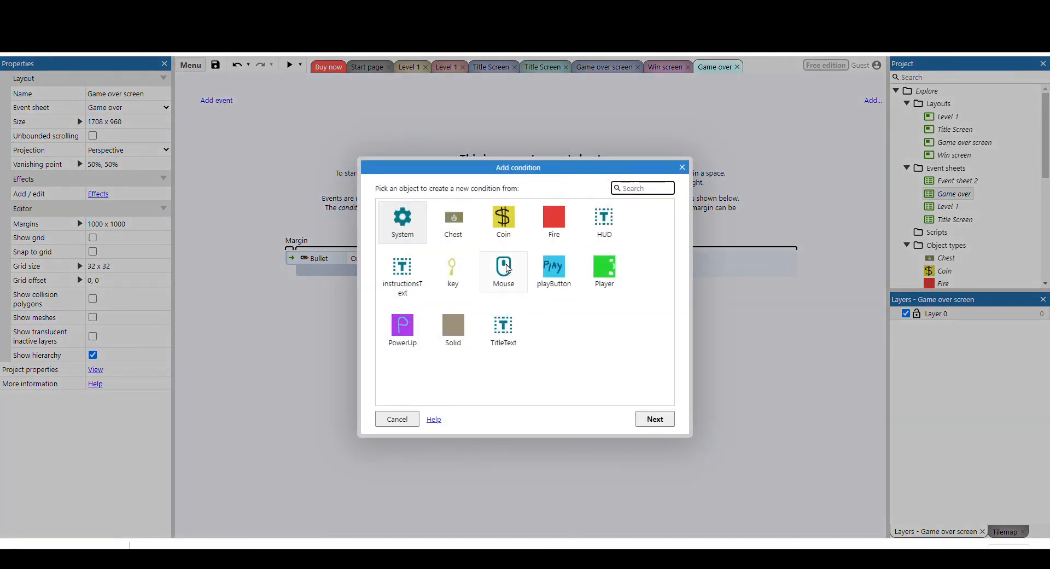
pyautogui.doubleClick(504, 268)
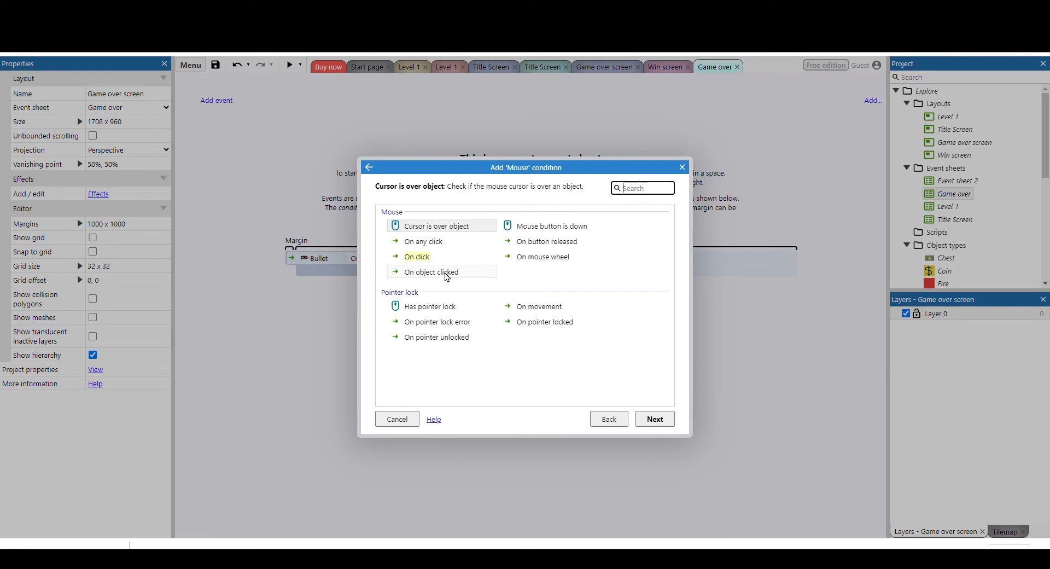
pyautogui.click(448, 273)
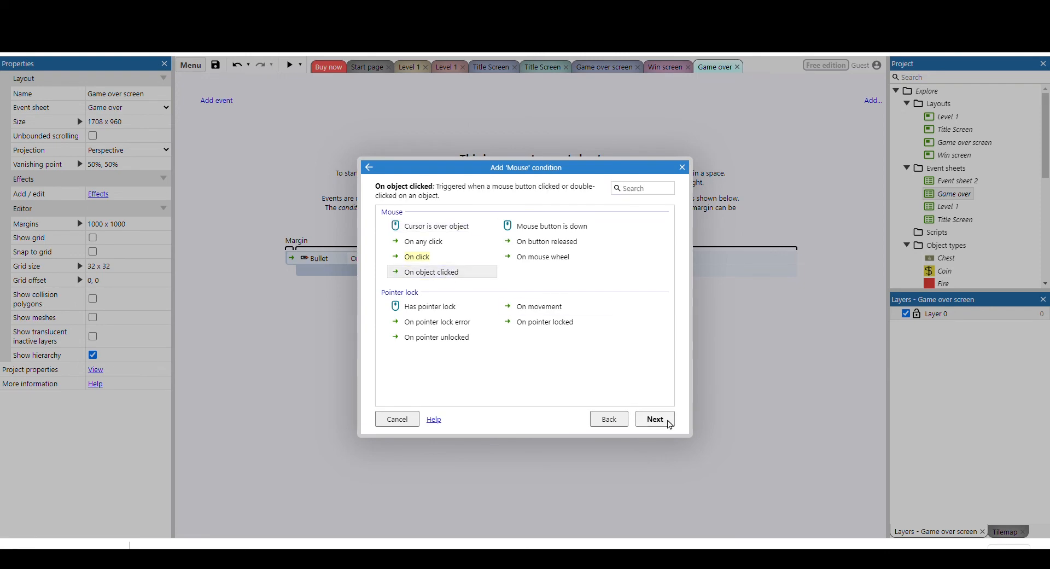
pyautogui.click(656, 420)
pyautogui.click(602, 305)
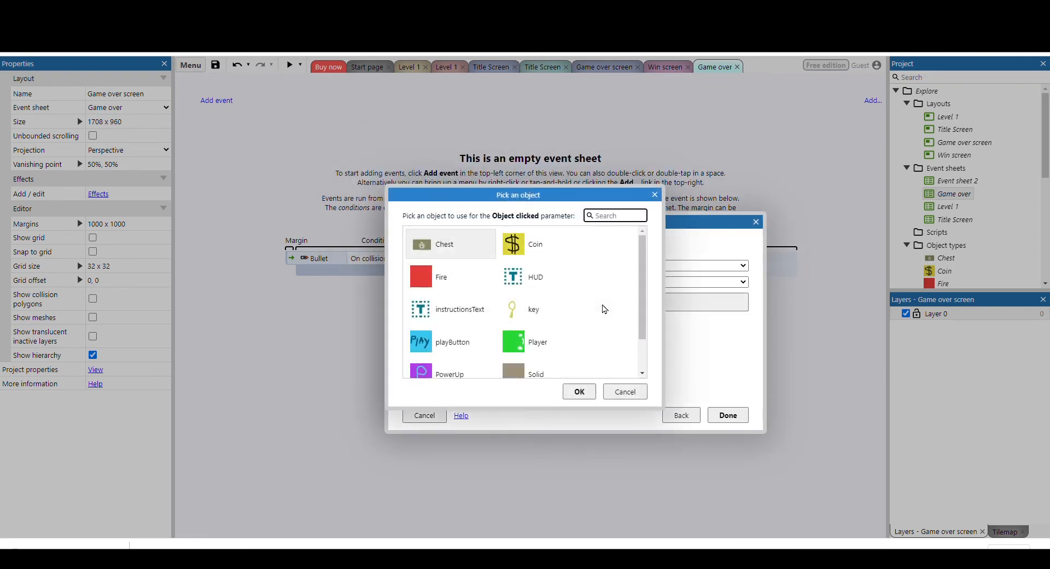
pyautogui.click(454, 350)
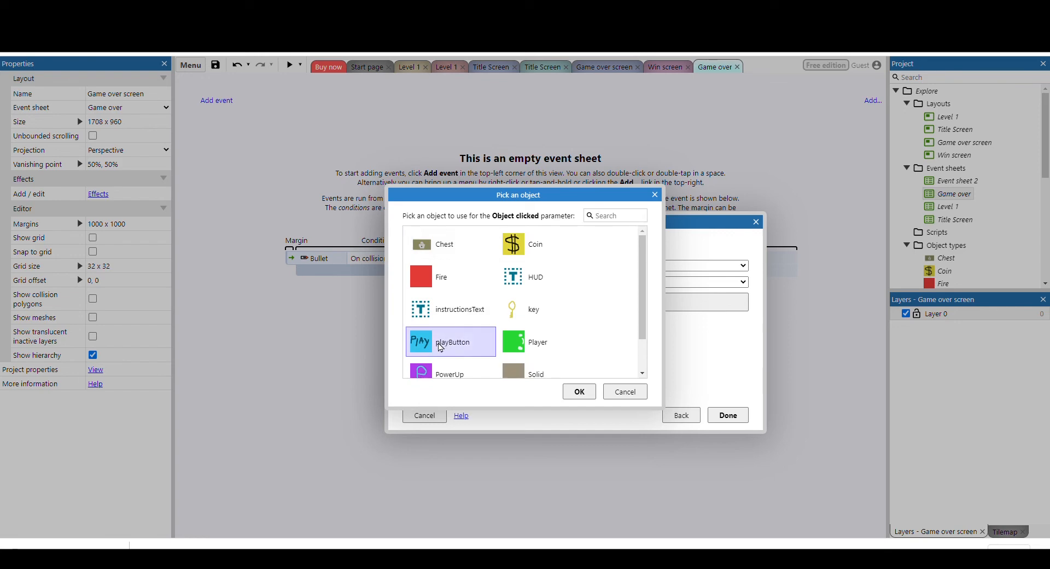
pyautogui.click(580, 391)
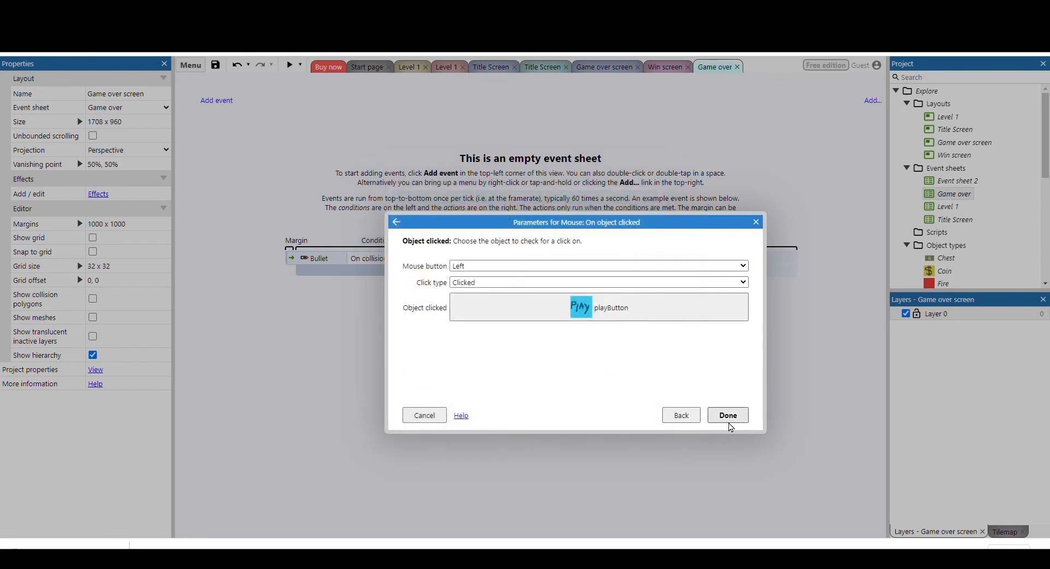
pyautogui.click(728, 416)
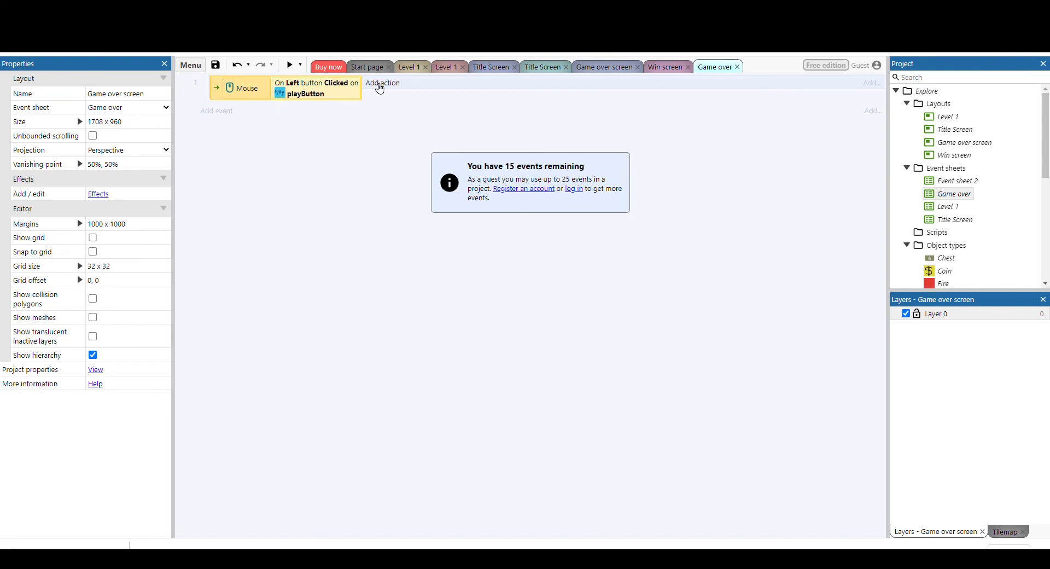
# Give the playButton click event a System action that goes to the Title Screen layout.
pyautogui.click(382, 85)
pyautogui.doubleClick(412, 221)
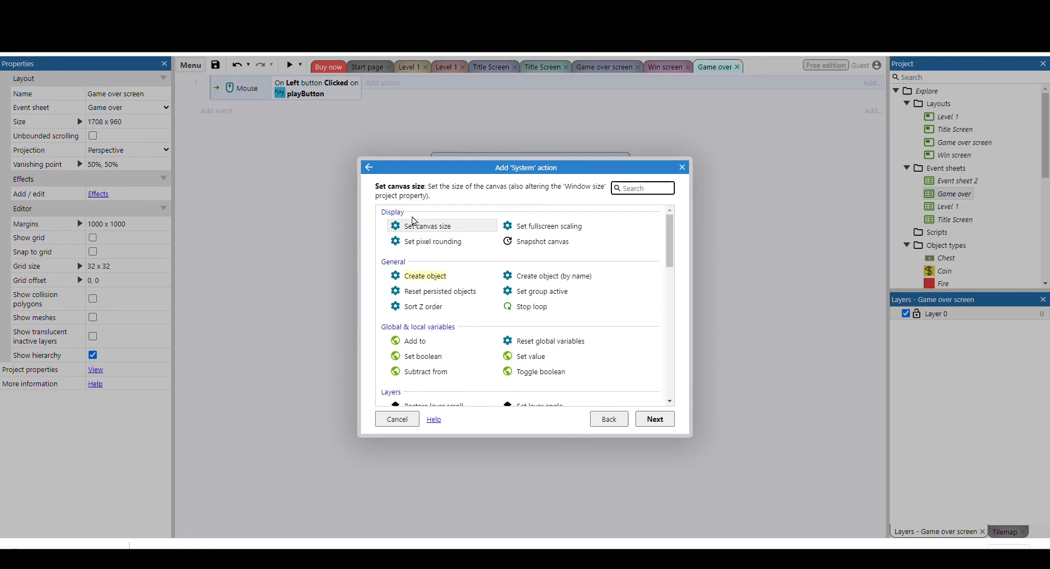
pyautogui.scroll(-5, 418, 223)
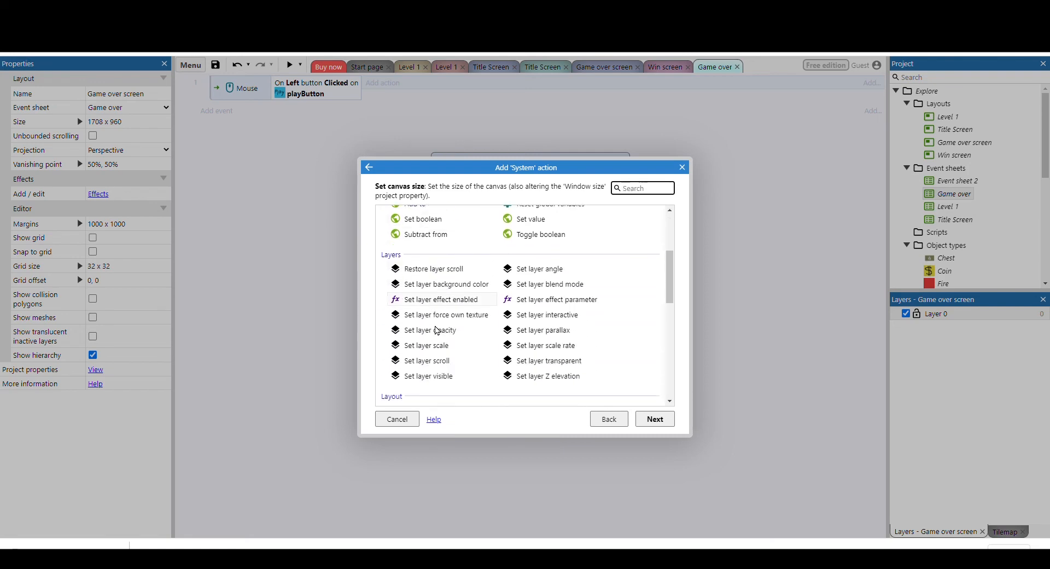
pyautogui.doubleClick(435, 275)
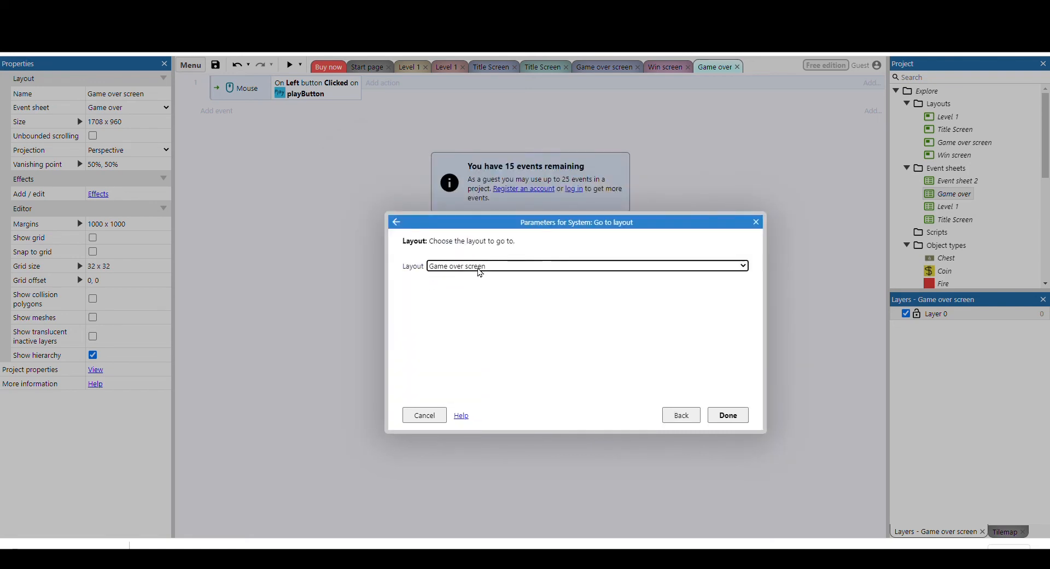
pyautogui.click(478, 268)
pyautogui.click(460, 299)
pyautogui.click(728, 414)
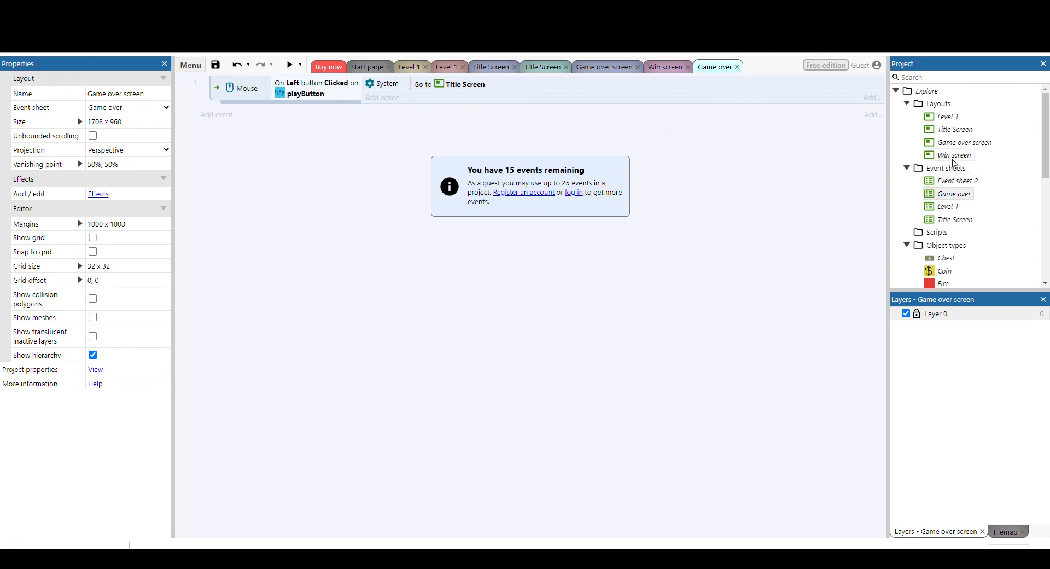
# Open the Win screen layout and set its event sheet to Game over so both screens share the playButton event.
pyautogui.doubleClick(954, 156)
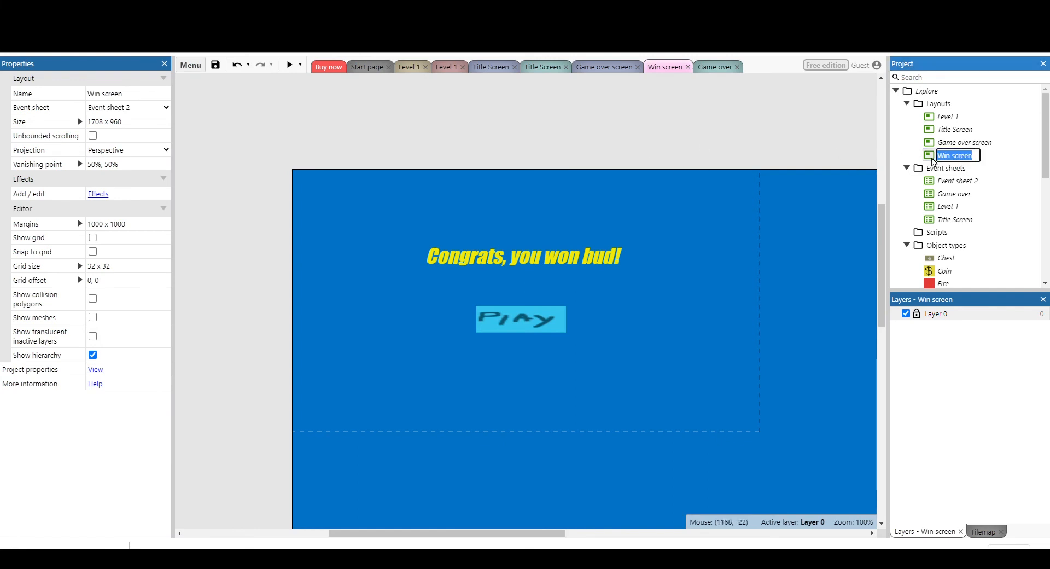
pyautogui.click(95, 112)
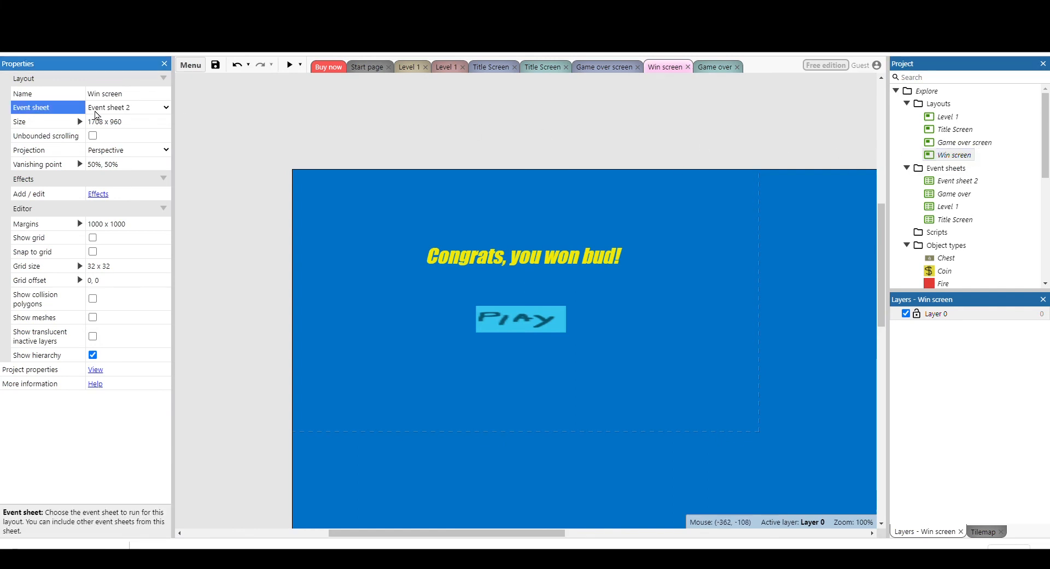
pyautogui.click(111, 144)
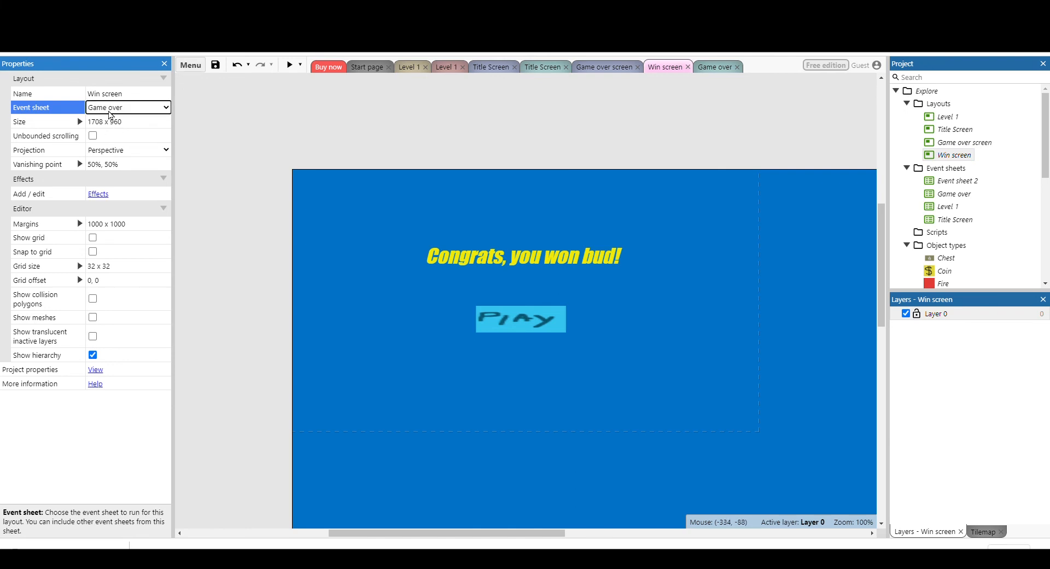
pyautogui.click(325, 121)
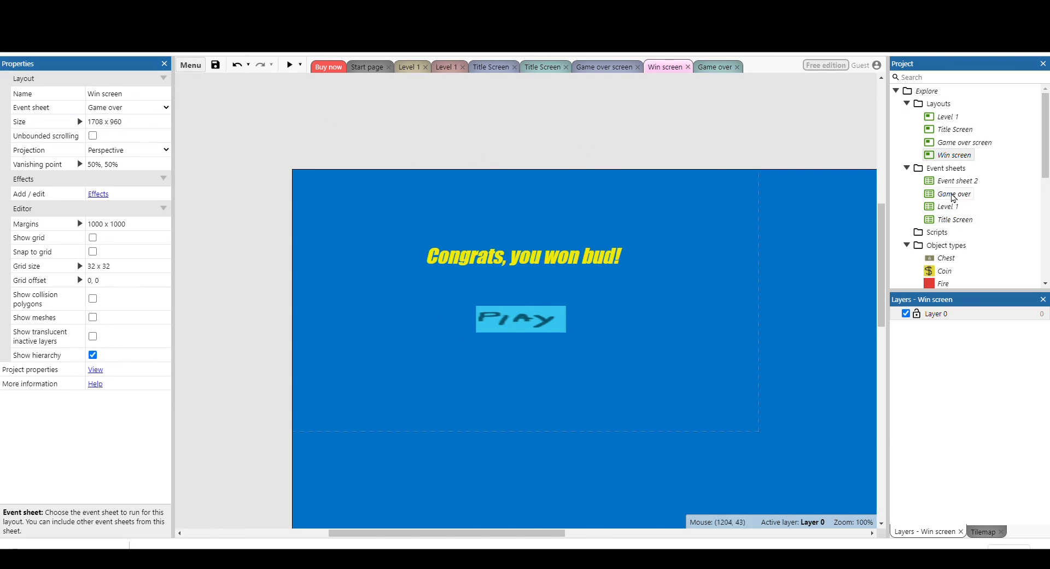
pyautogui.doubleClick(953, 196)
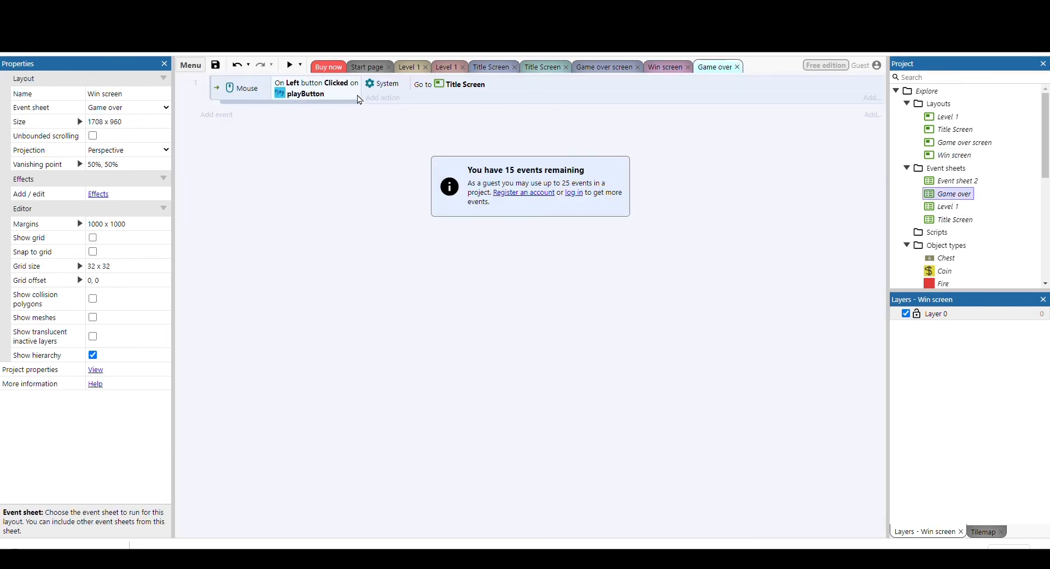
pyautogui.click(961, 157)
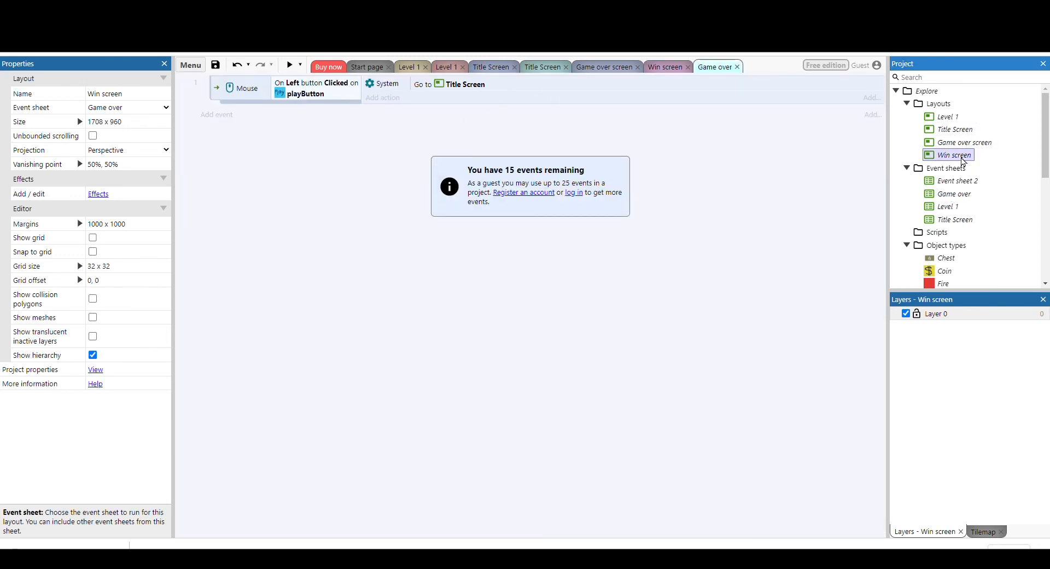
pyautogui.doubleClick(962, 159)
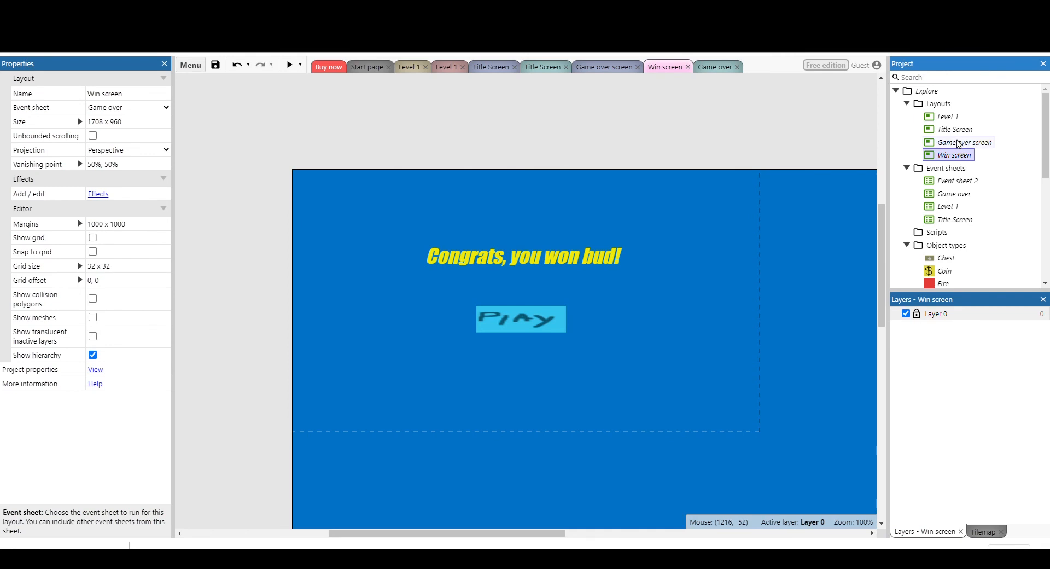
pyautogui.click(447, 159)
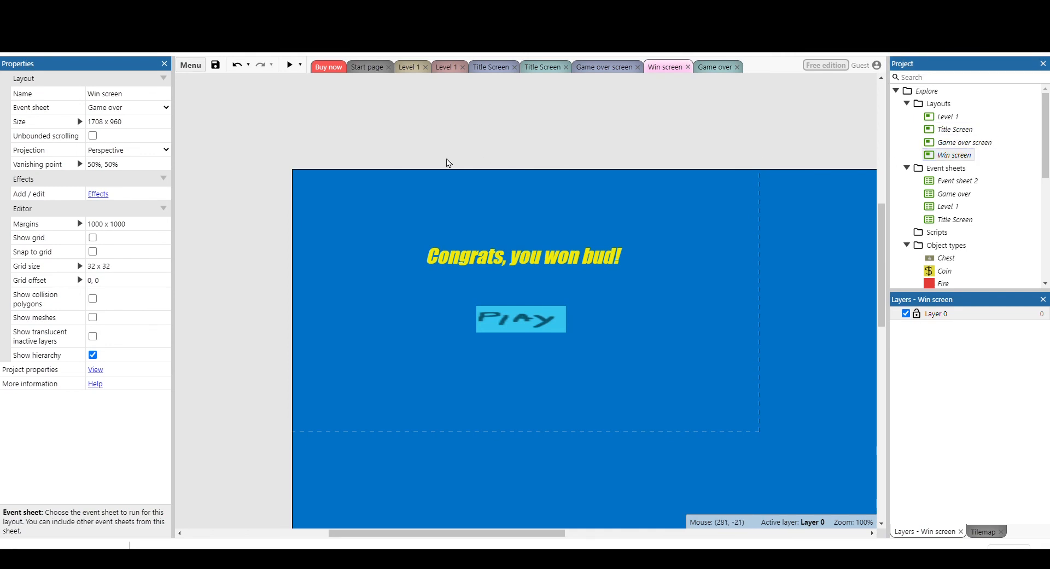
# Preview the game from the Title Screen layout and start Level 1 with its play button.
pyautogui.doubleClick(952, 132)
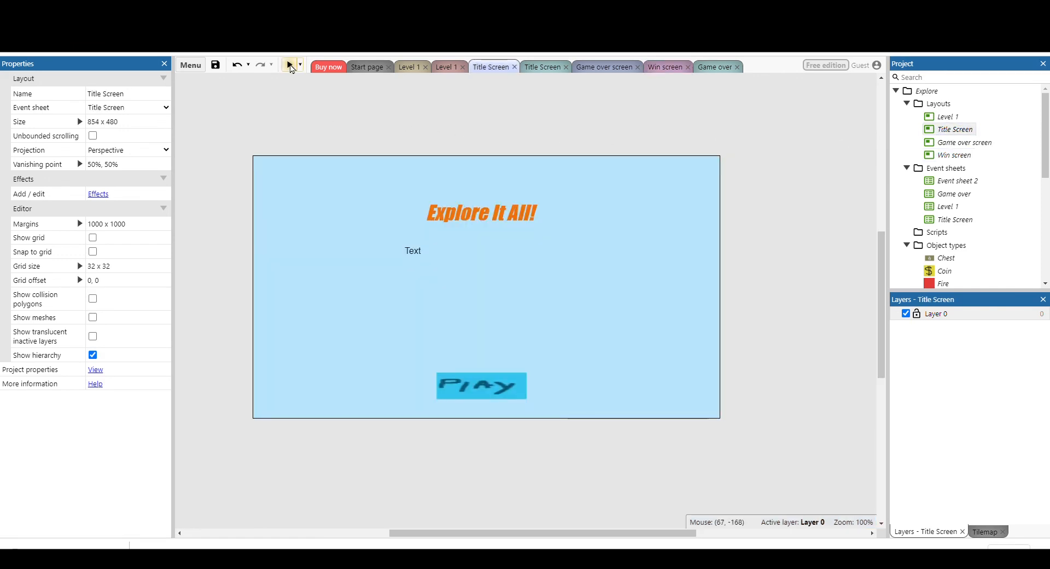
pyautogui.click(290, 66)
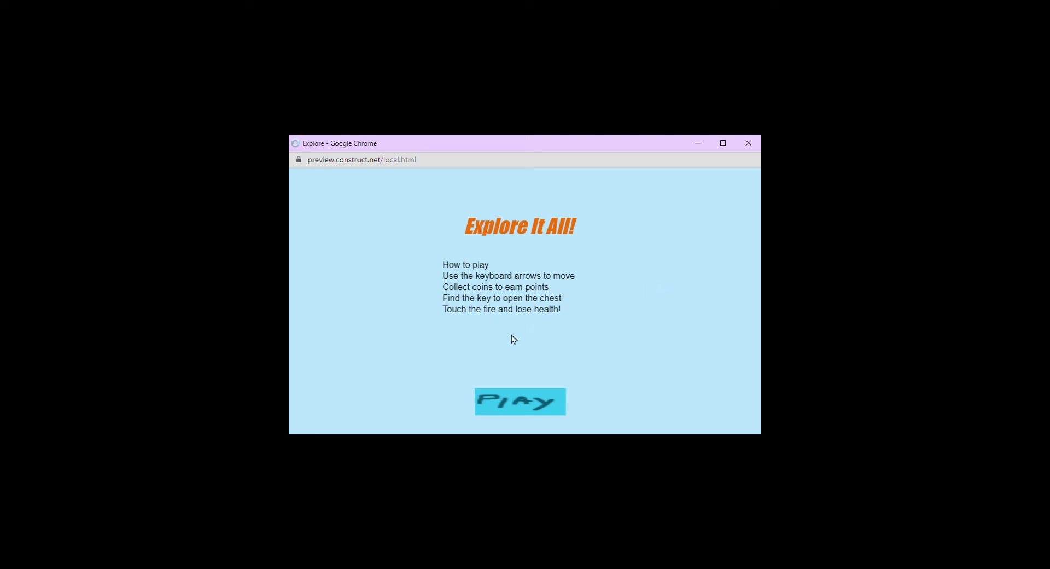
pyautogui.click(516, 403)
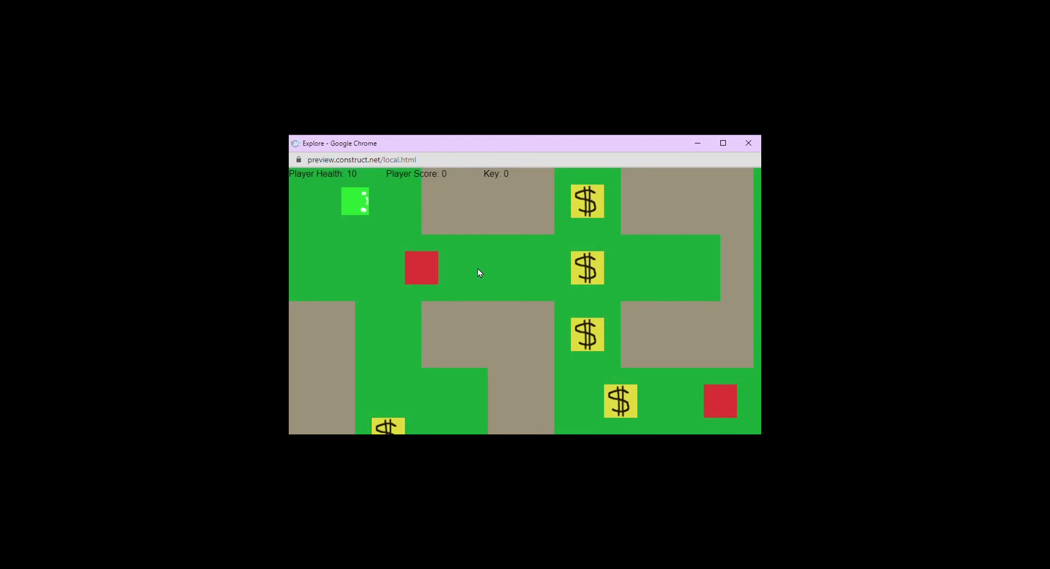
# Steer the Player repeatedly into the nearest fire until its health runs out, and test the game over screen's play button.
pyautogui.press('Down')
pyautogui.press('Right')
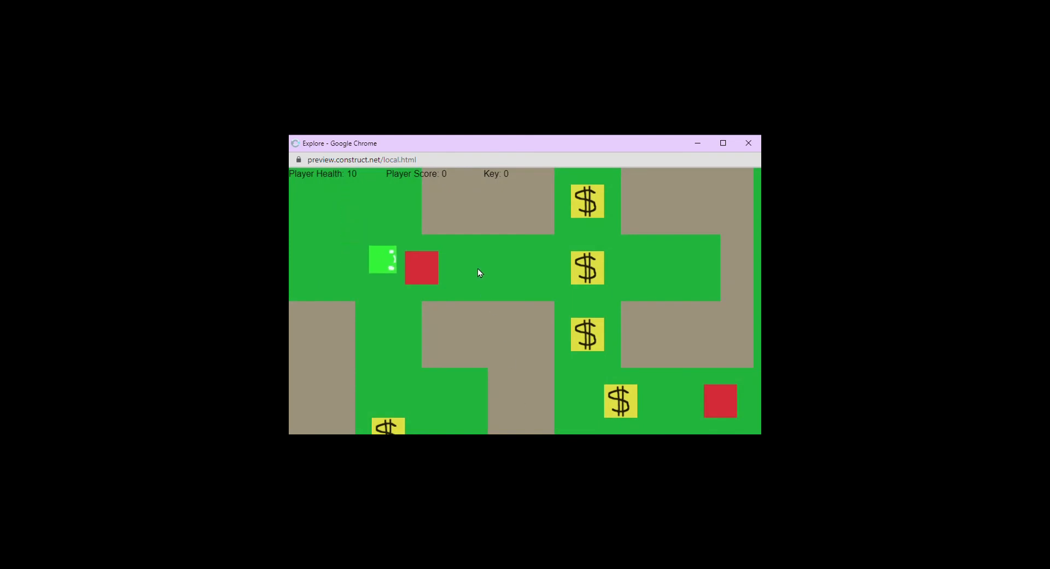
pyautogui.press('Left')
pyautogui.press('Right')
pyautogui.press('Left')
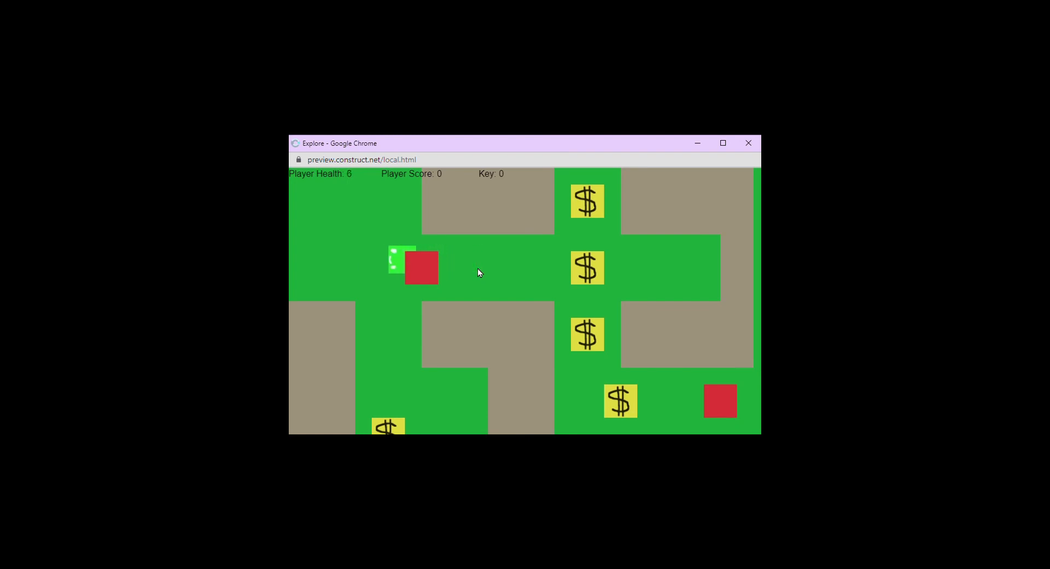
pyautogui.press('Right')
pyautogui.press('Left')
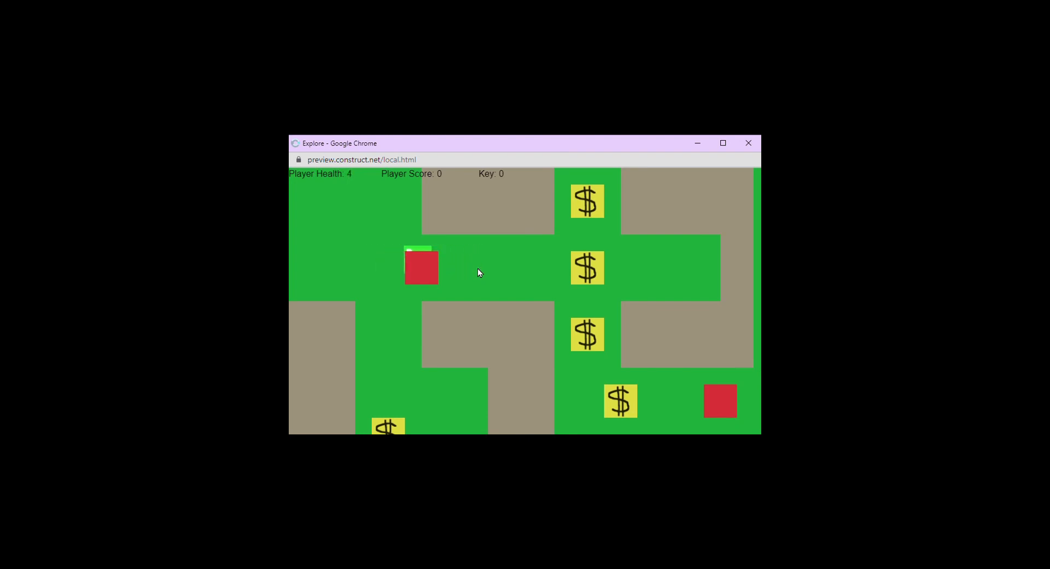
pyautogui.press('Right')
pyautogui.press('Left')
pyautogui.press('Left')
pyautogui.press('Right')
pyautogui.press('Left')
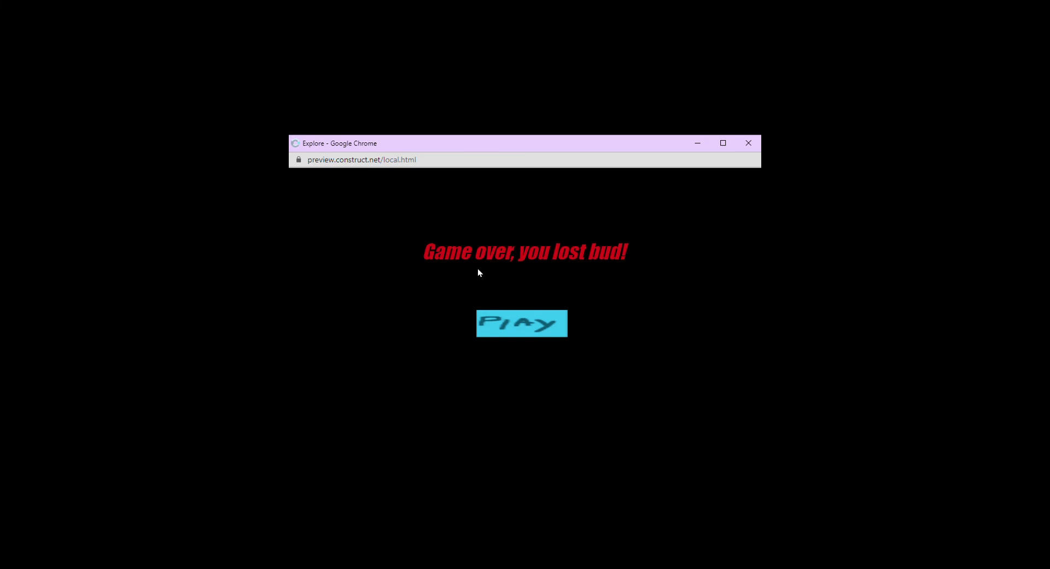
pyautogui.click(529, 325)
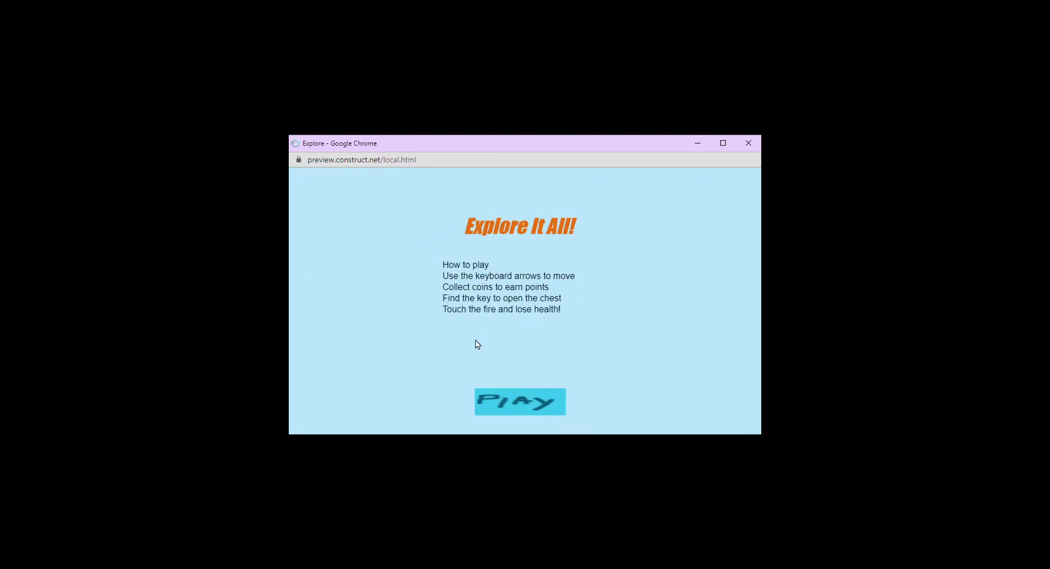
# Start Level 1 from the title screen again and steer the Player down and along the lower corridors, collecting coins.
pyautogui.click(541, 400)
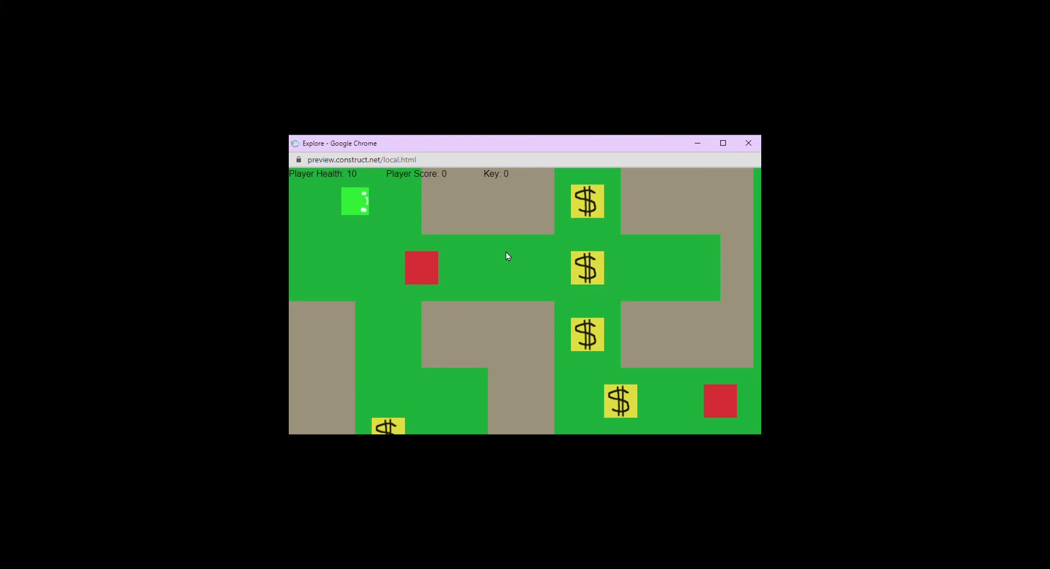
pyautogui.press('Down')
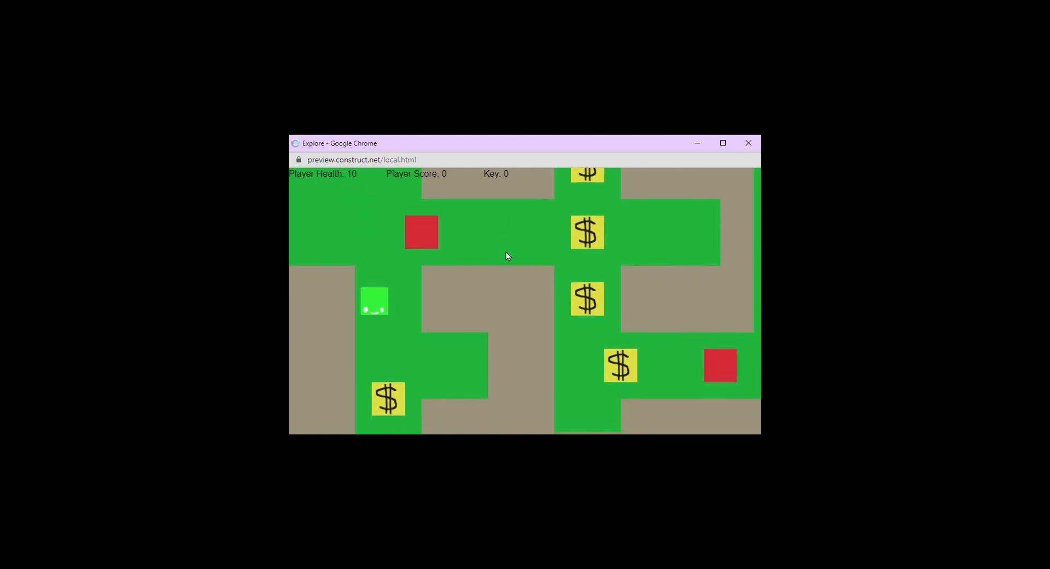
pyautogui.press('Down')
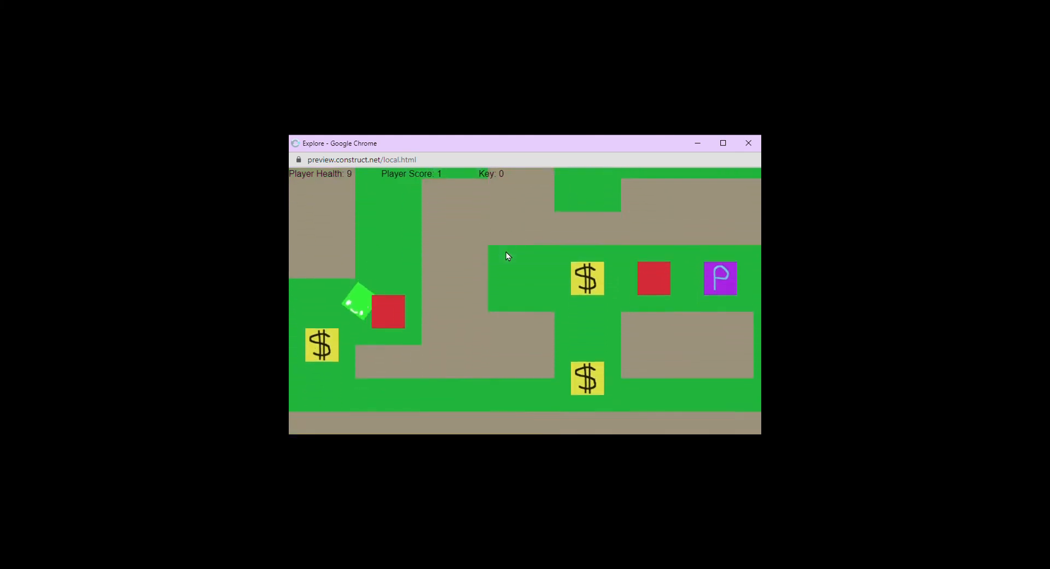
pyautogui.press('Down')
pyautogui.press('Right')
pyautogui.press('Right')
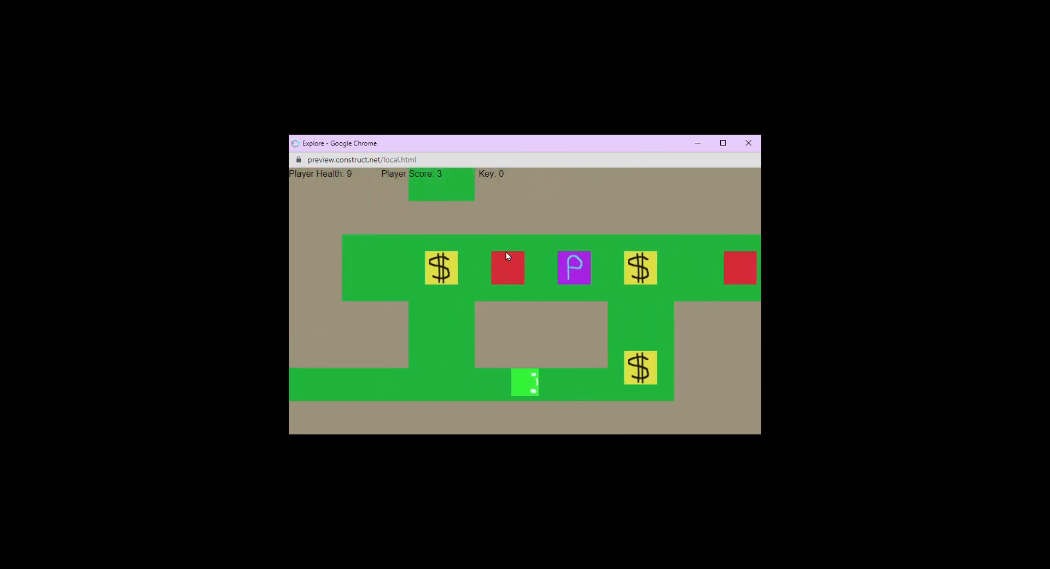
pyautogui.press('Right')
pyautogui.press('Up')
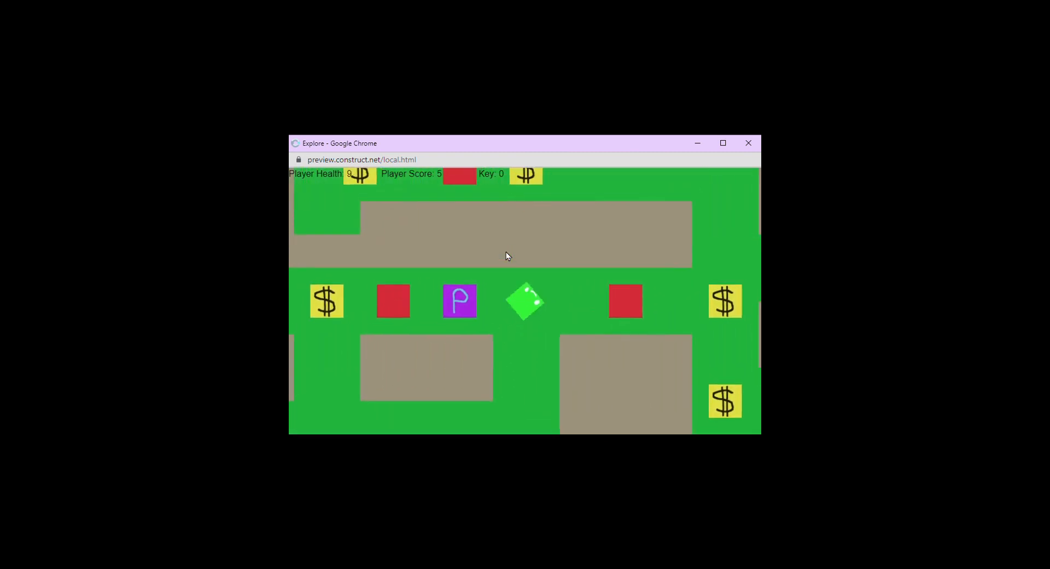
pyautogui.press('Right')
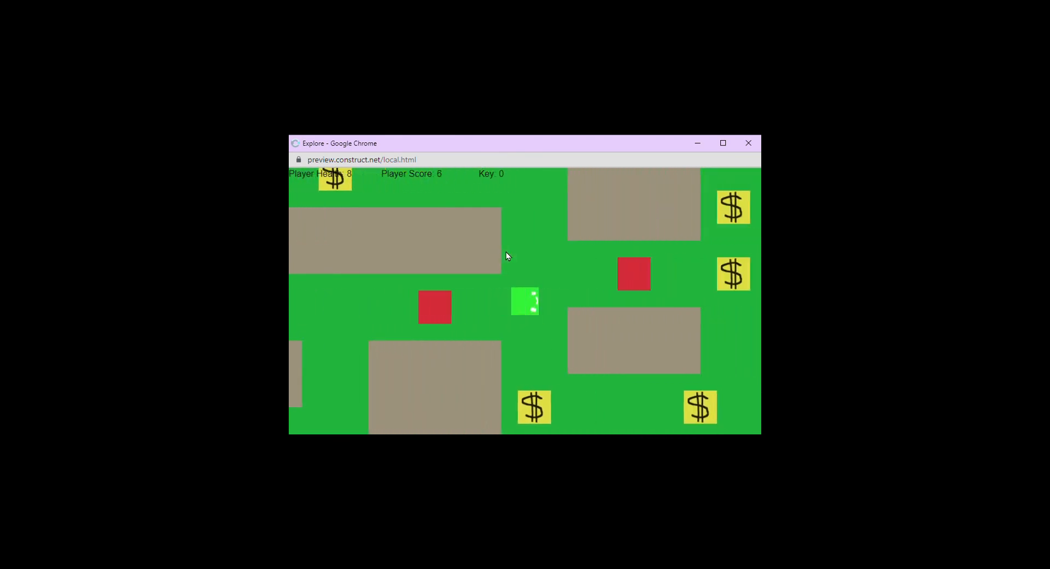
# Steer the Player up through the maze past the three coins to collect the key in the upper corner.
pyautogui.press('Up')
pyautogui.press('Left')
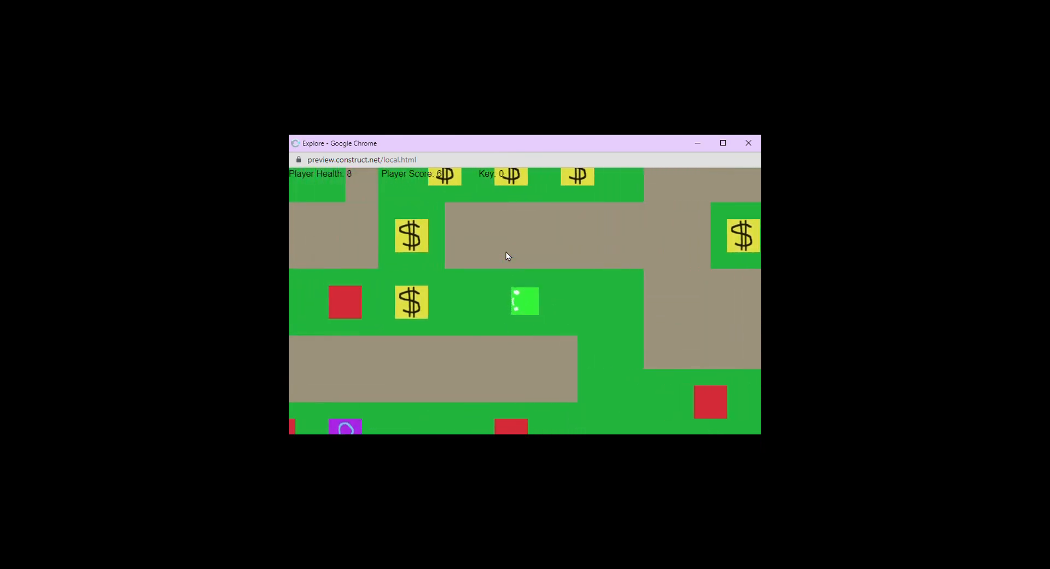
pyautogui.press('Up')
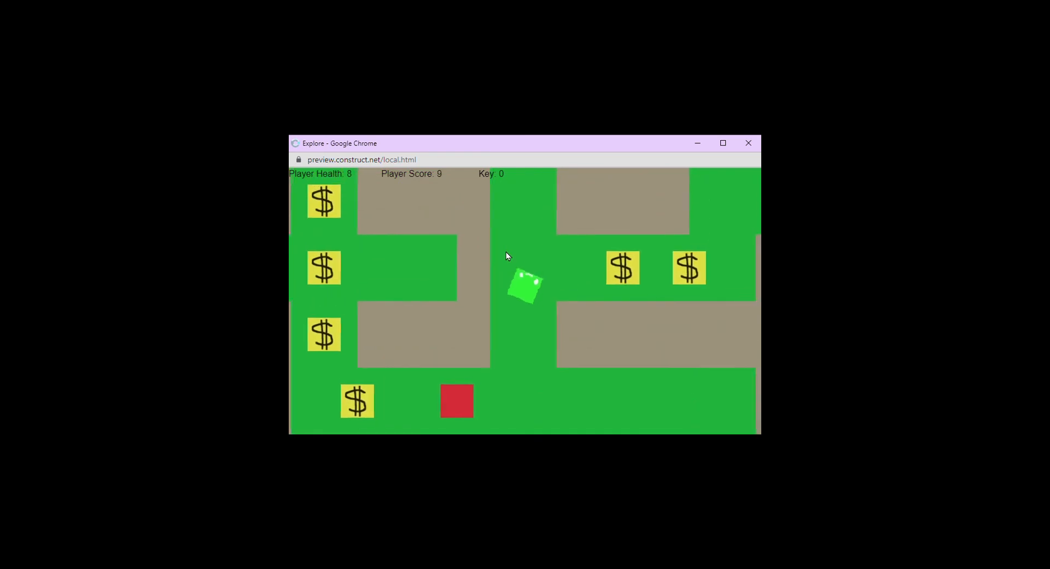
pyautogui.press('Right')
pyautogui.press('Up')
pyautogui.press('Right')
pyautogui.press('Left')
pyautogui.press('Down')
pyautogui.press('Left')
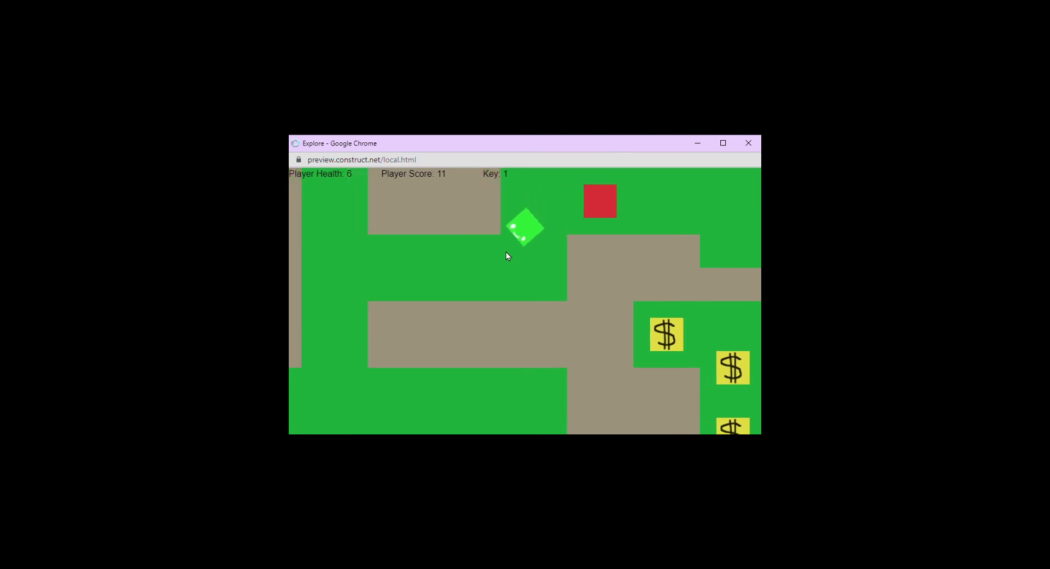
# Steer the Player back down through the corridors to look for the chest with the key in hand.
pyautogui.press('Down')
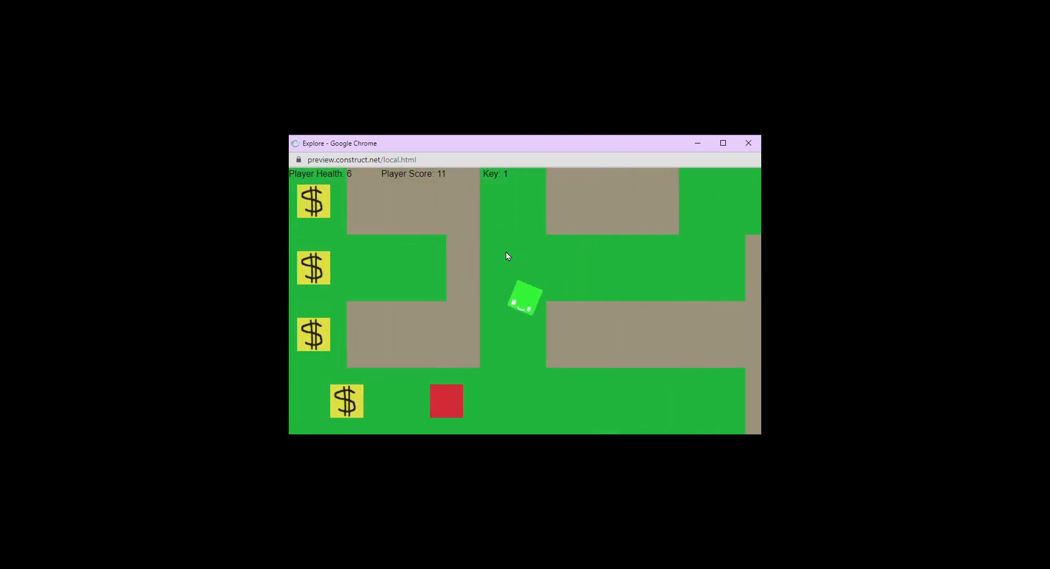
pyautogui.press('Right')
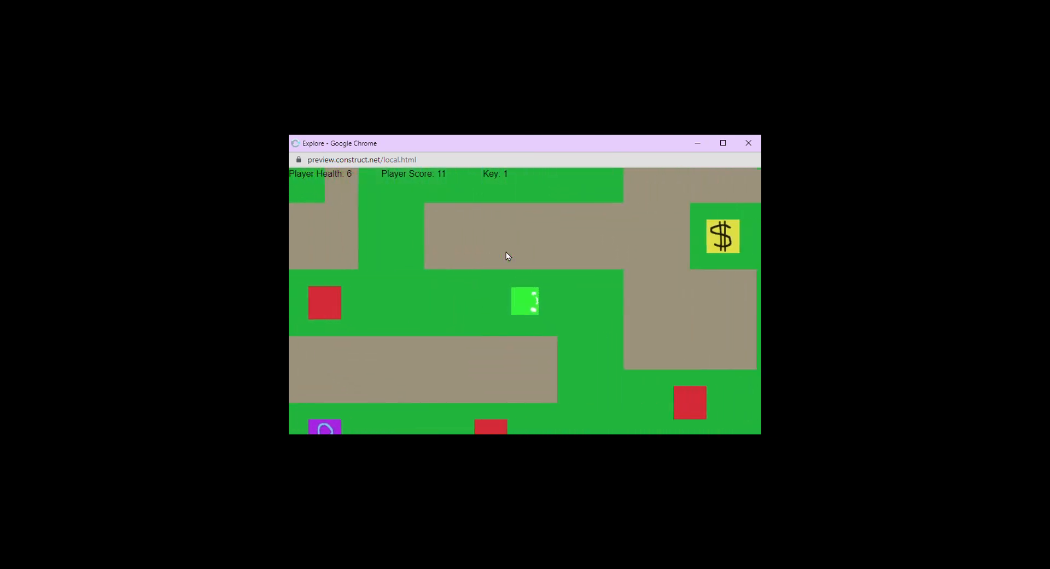
pyautogui.press('Down')
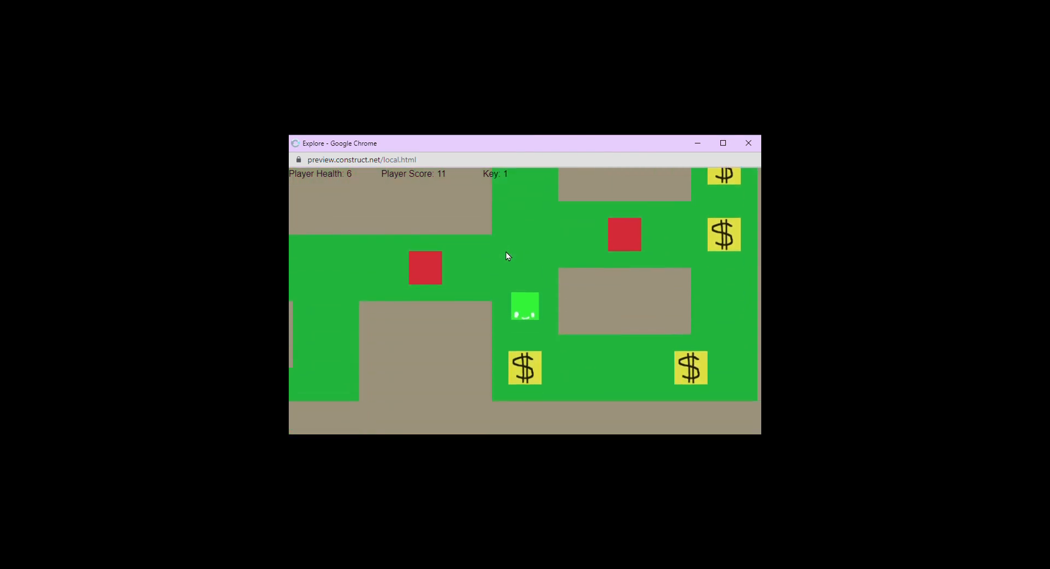
pyautogui.press('Right')
pyautogui.press('Left')
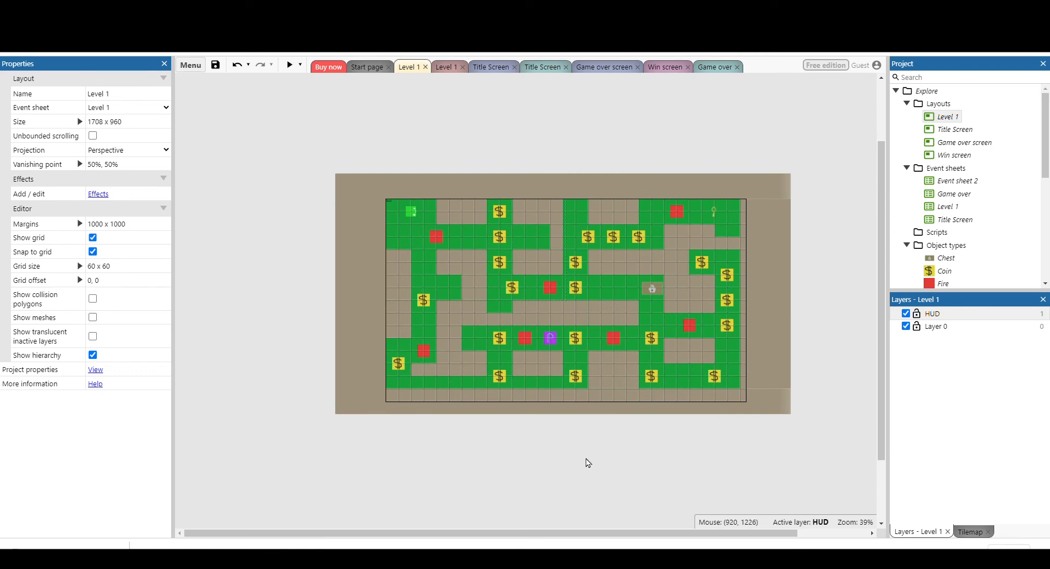
# Move the Chest in the Level 1 layout from the HUD layer to Layer 0.
pyautogui.click(652, 288)
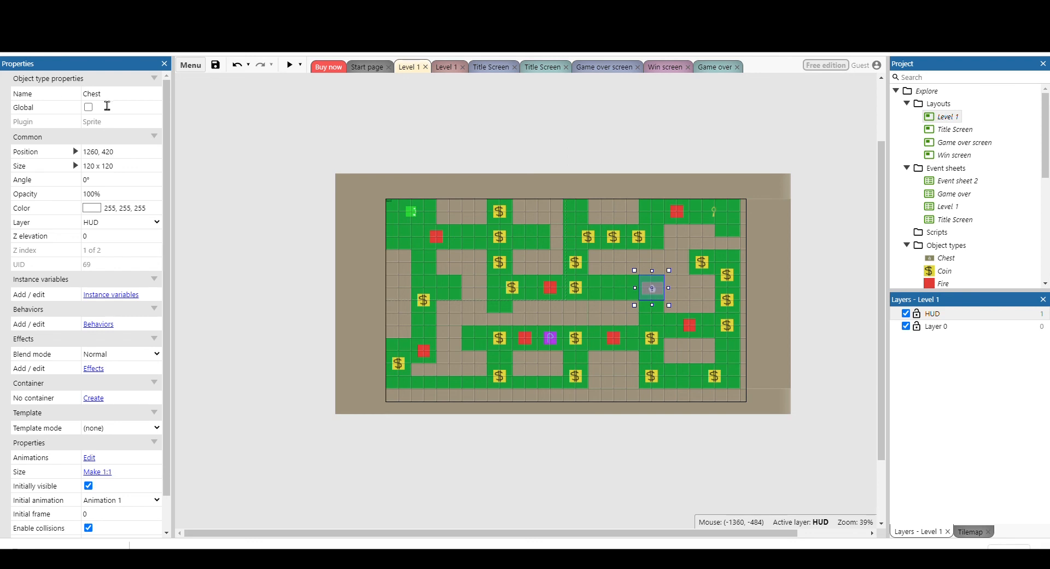
pyautogui.click(67, 223)
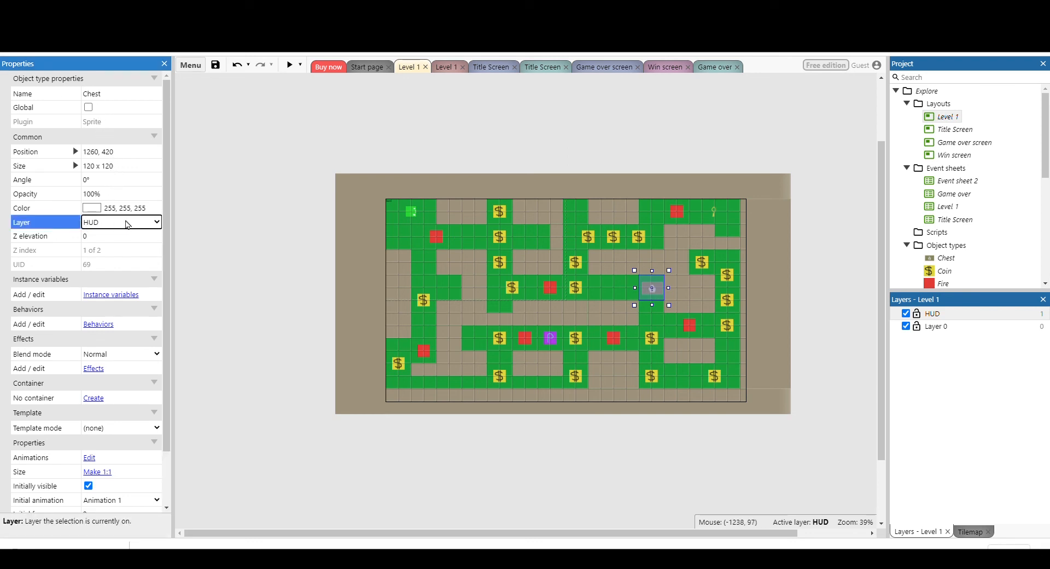
pyautogui.click(127, 225)
pyautogui.click(127, 225)
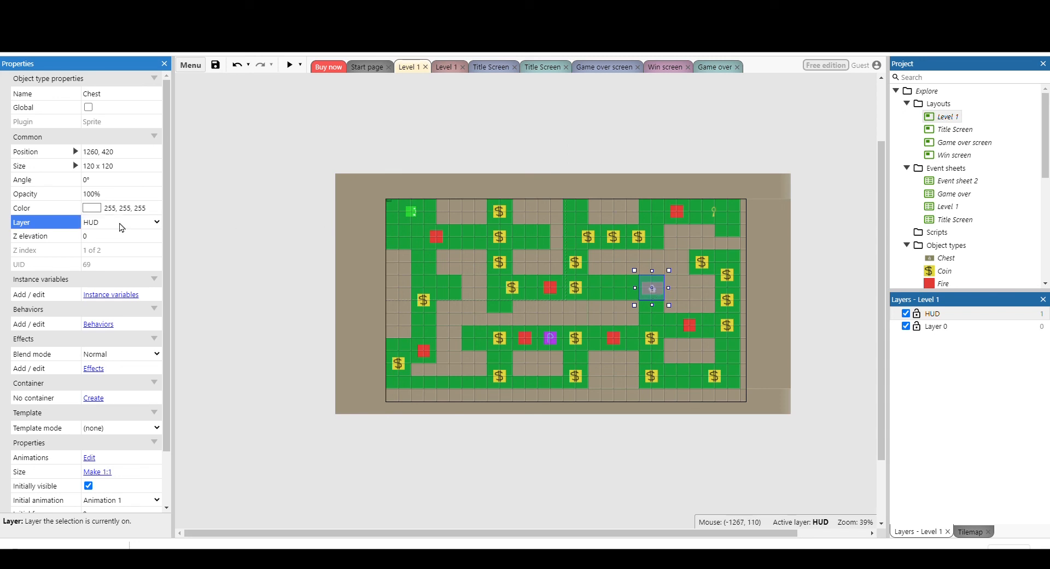
pyautogui.click(118, 247)
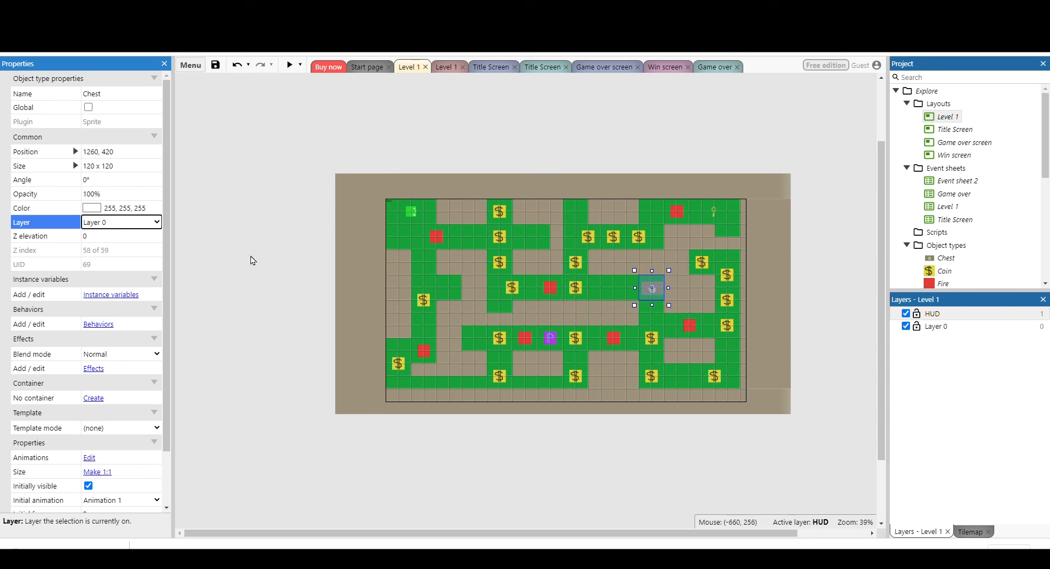
pyautogui.click(253, 260)
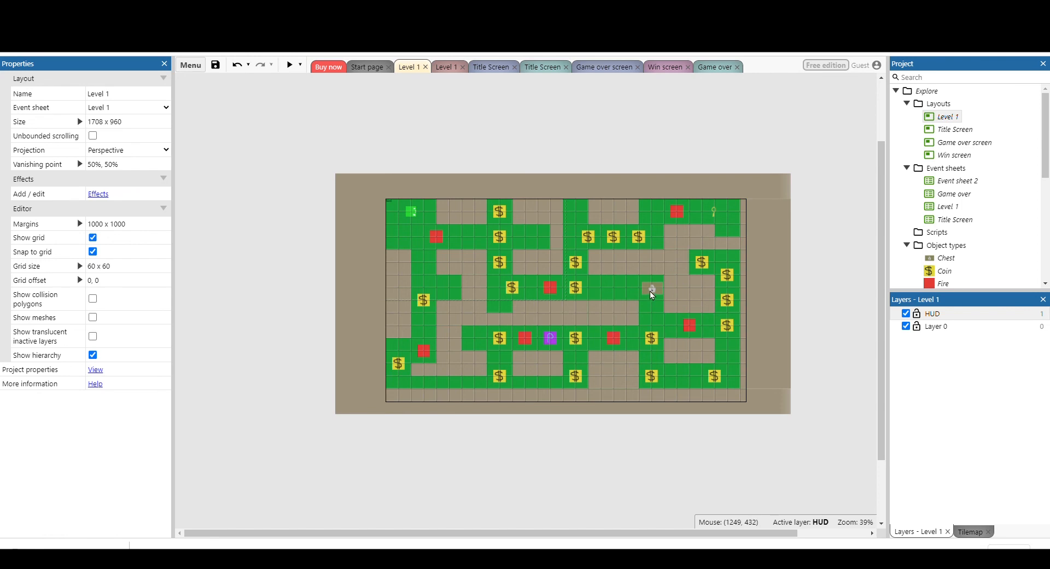
# Move the Chest to 180, 360 below the Player's start, place the key just above it, and shift the nearest fire slightly away.
pyautogui.moveTo(654, 291); pyautogui.dragTo(426, 278)
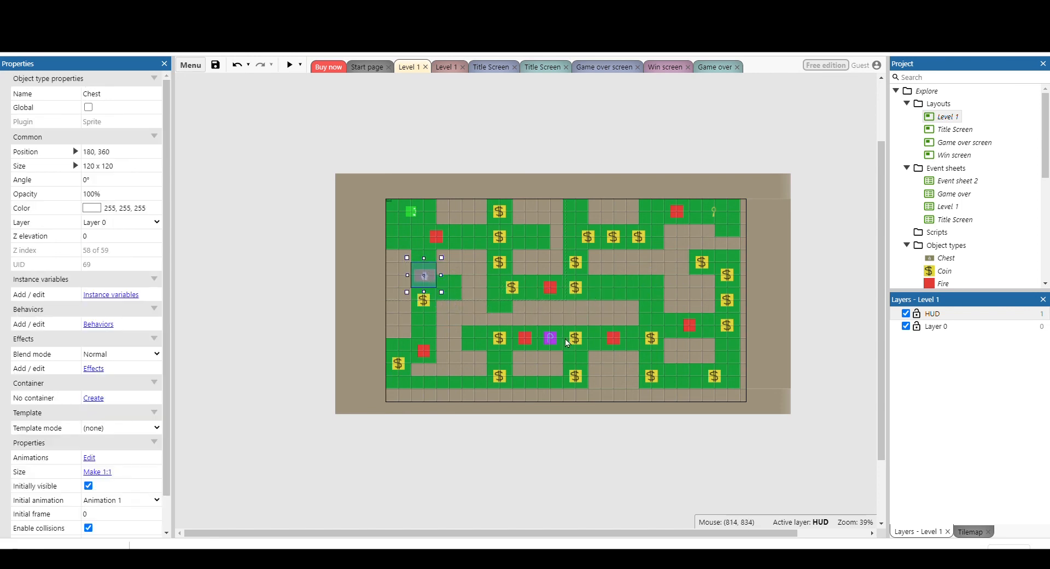
pyautogui.moveTo(715, 212); pyautogui.dragTo(449, 236)
pyautogui.click(450, 239)
pyautogui.click(473, 140)
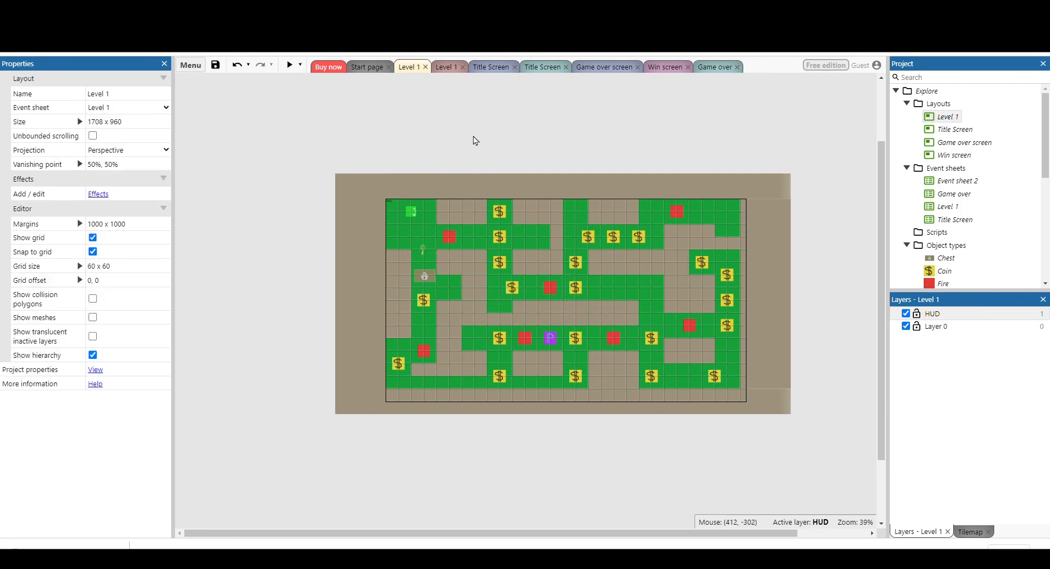
# Preview Level 1 and steer the Player past the nearest fire, collecting coins along the neighbouring corridors.
pyautogui.press('F5')
pyautogui.press('Down')
pyautogui.press('Right')
pyautogui.press('Right')
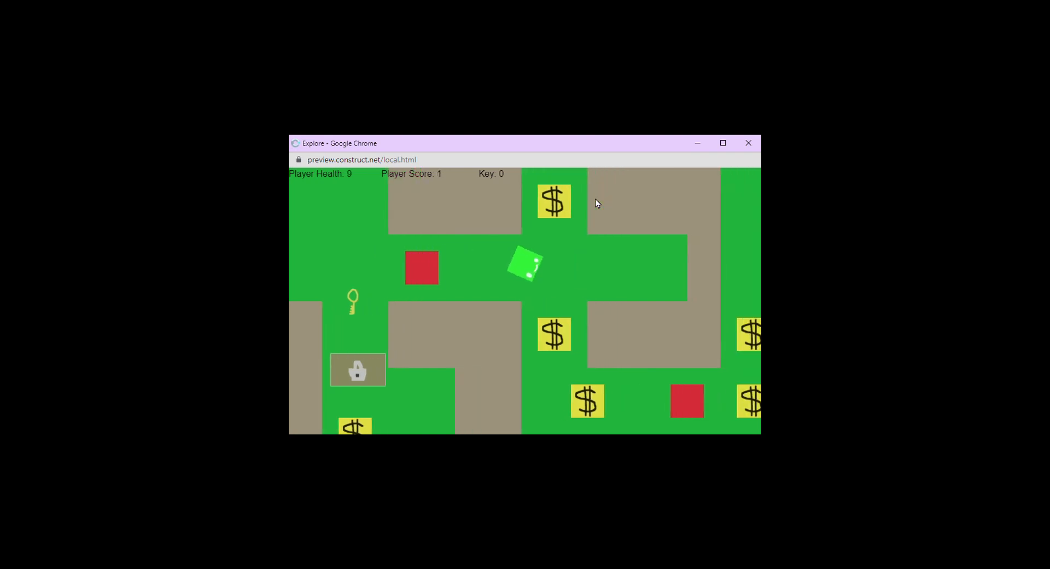
pyautogui.press('Down')
pyautogui.press('Right')
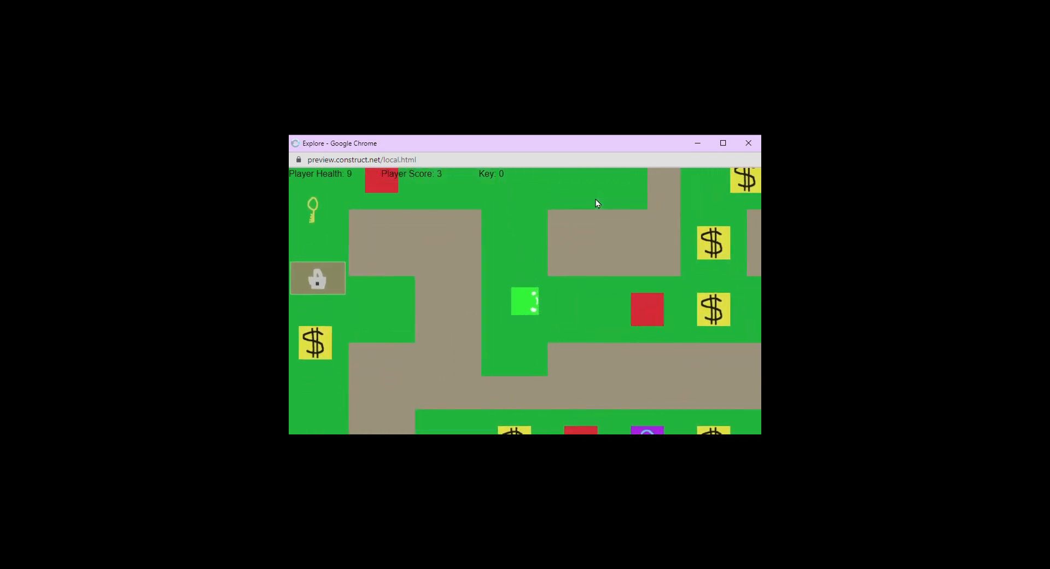
# Steer the Player back to the key and down into the Chest to test the win condition.
pyautogui.press('Up')
pyautogui.press('Left')
pyautogui.press('Left')
pyautogui.press('Down')
pyautogui.press('Down')
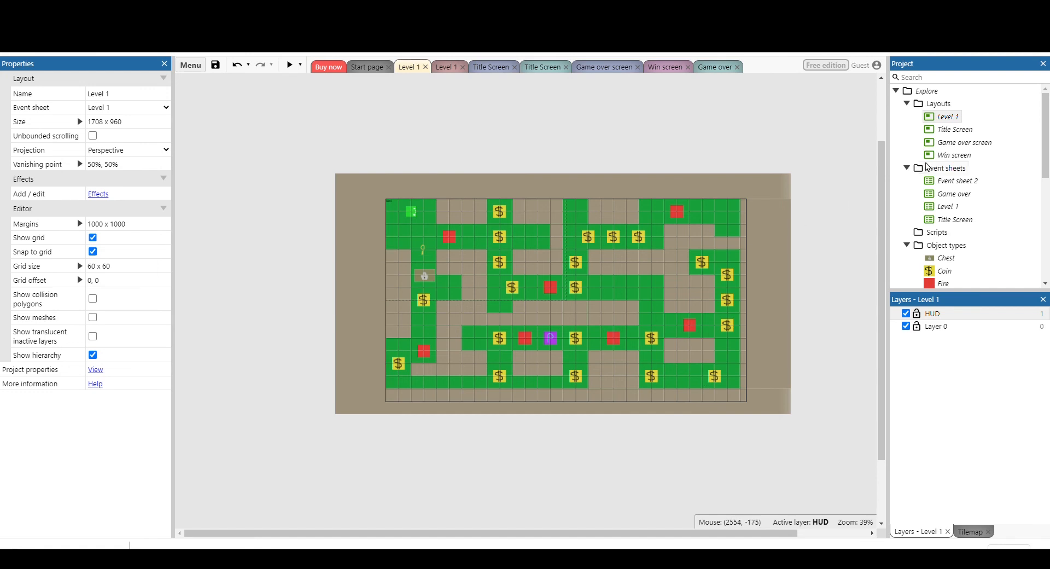
# Review the Win screen layout and the playButton event in the Game over event sheet.
pyautogui.doubleClick(958, 147)
pyautogui.doubleClick(955, 155)
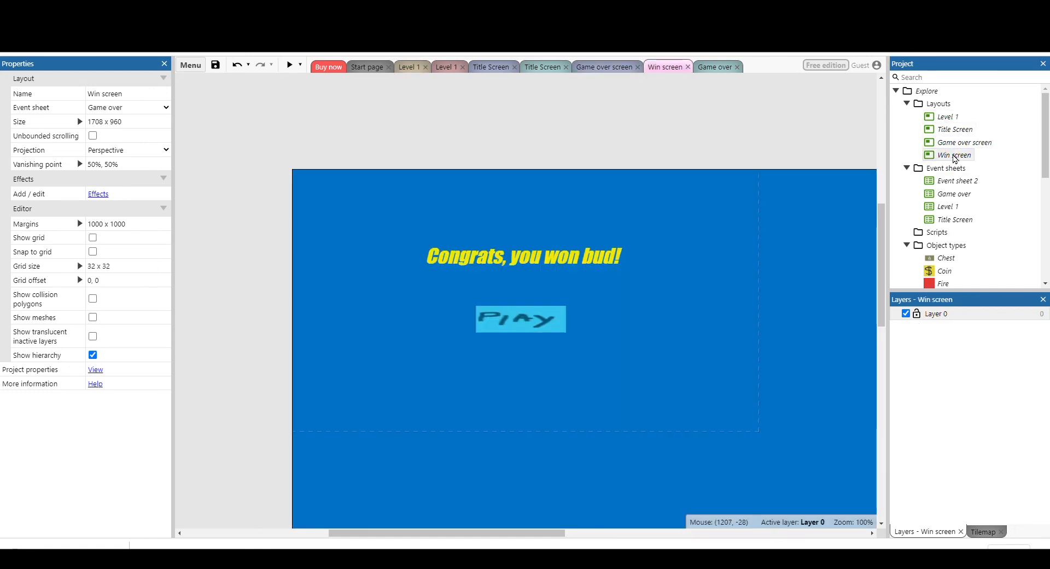
pyautogui.doubleClick(950, 195)
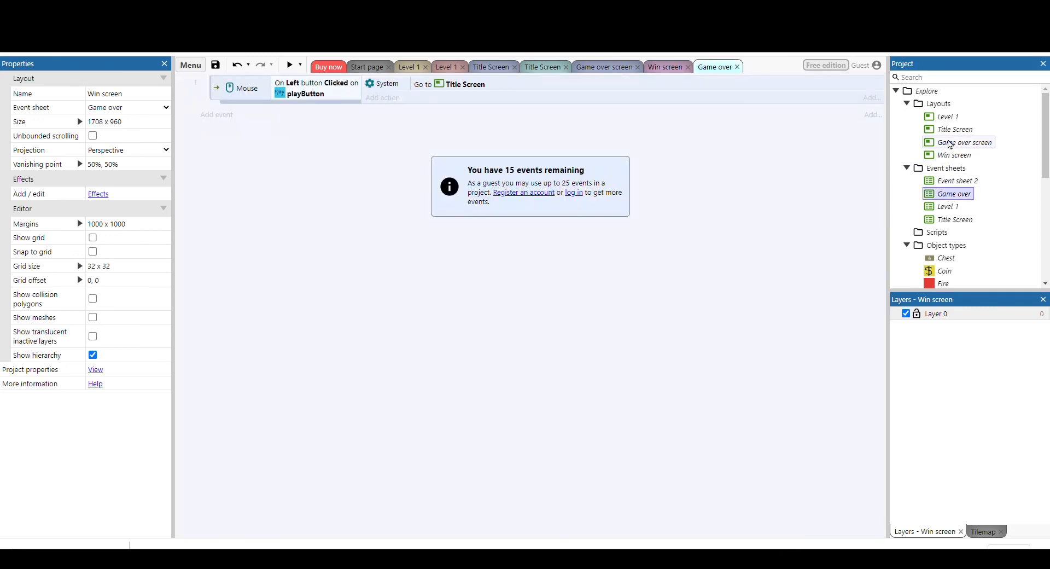
# Review the Chest in the Level 1 layout and the Level 1 events that go to the Game over and Win screens.
pyautogui.doubleClick(943, 117)
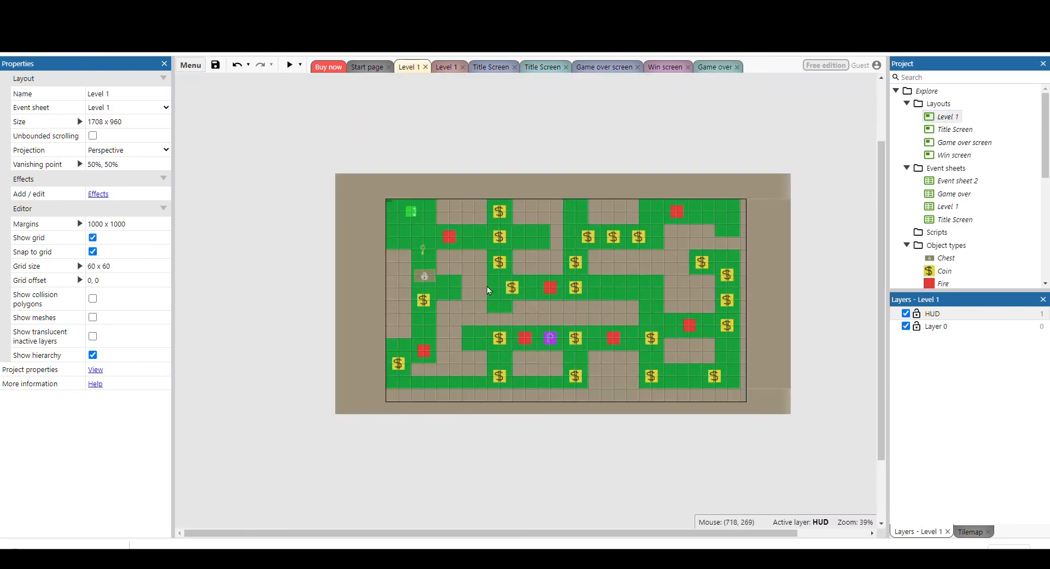
pyautogui.click(425, 277)
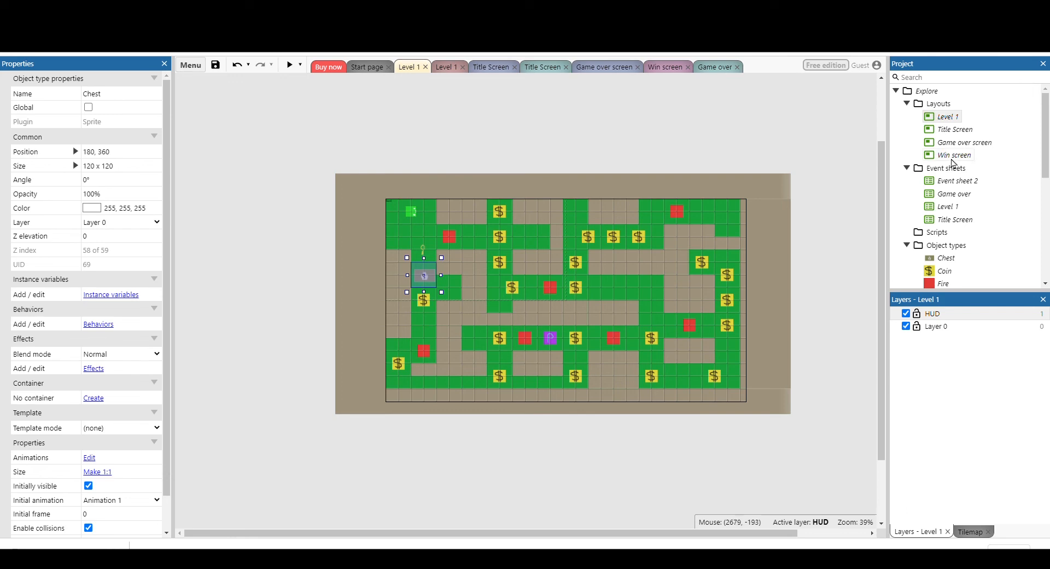
pyautogui.doubleClick(949, 206)
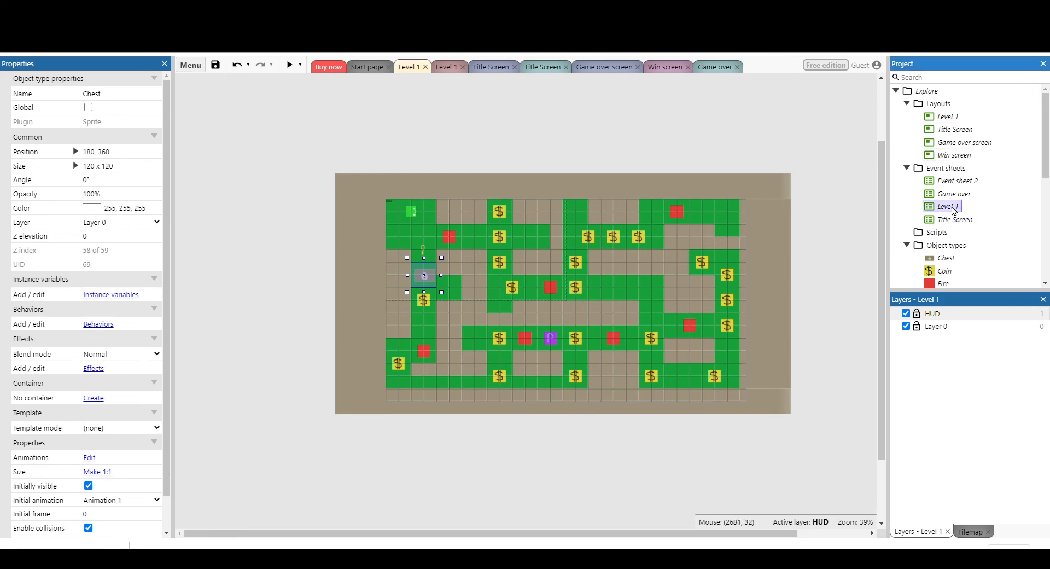
pyautogui.click(218, 348)
pyautogui.click(217, 311)
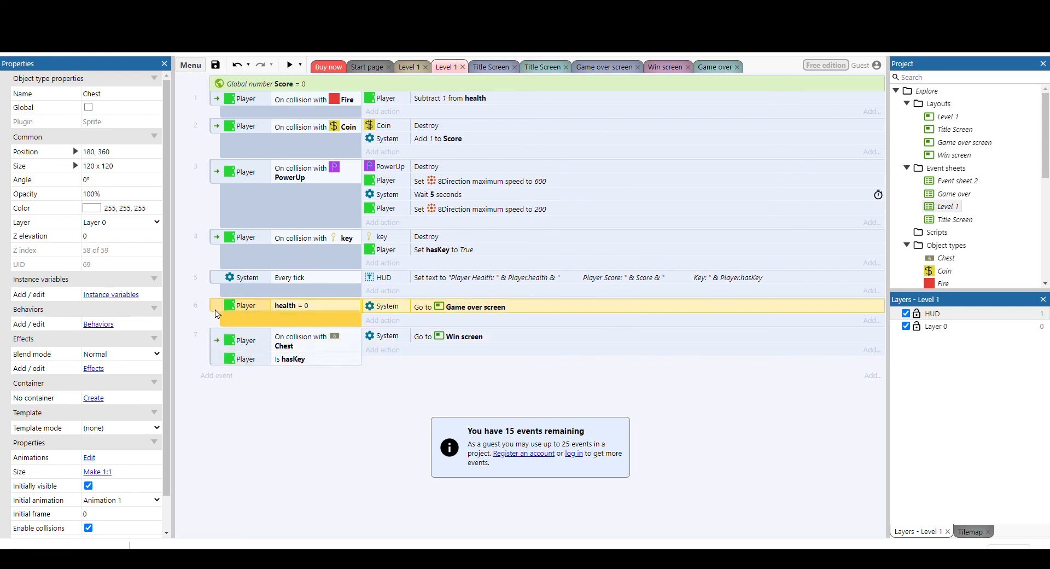